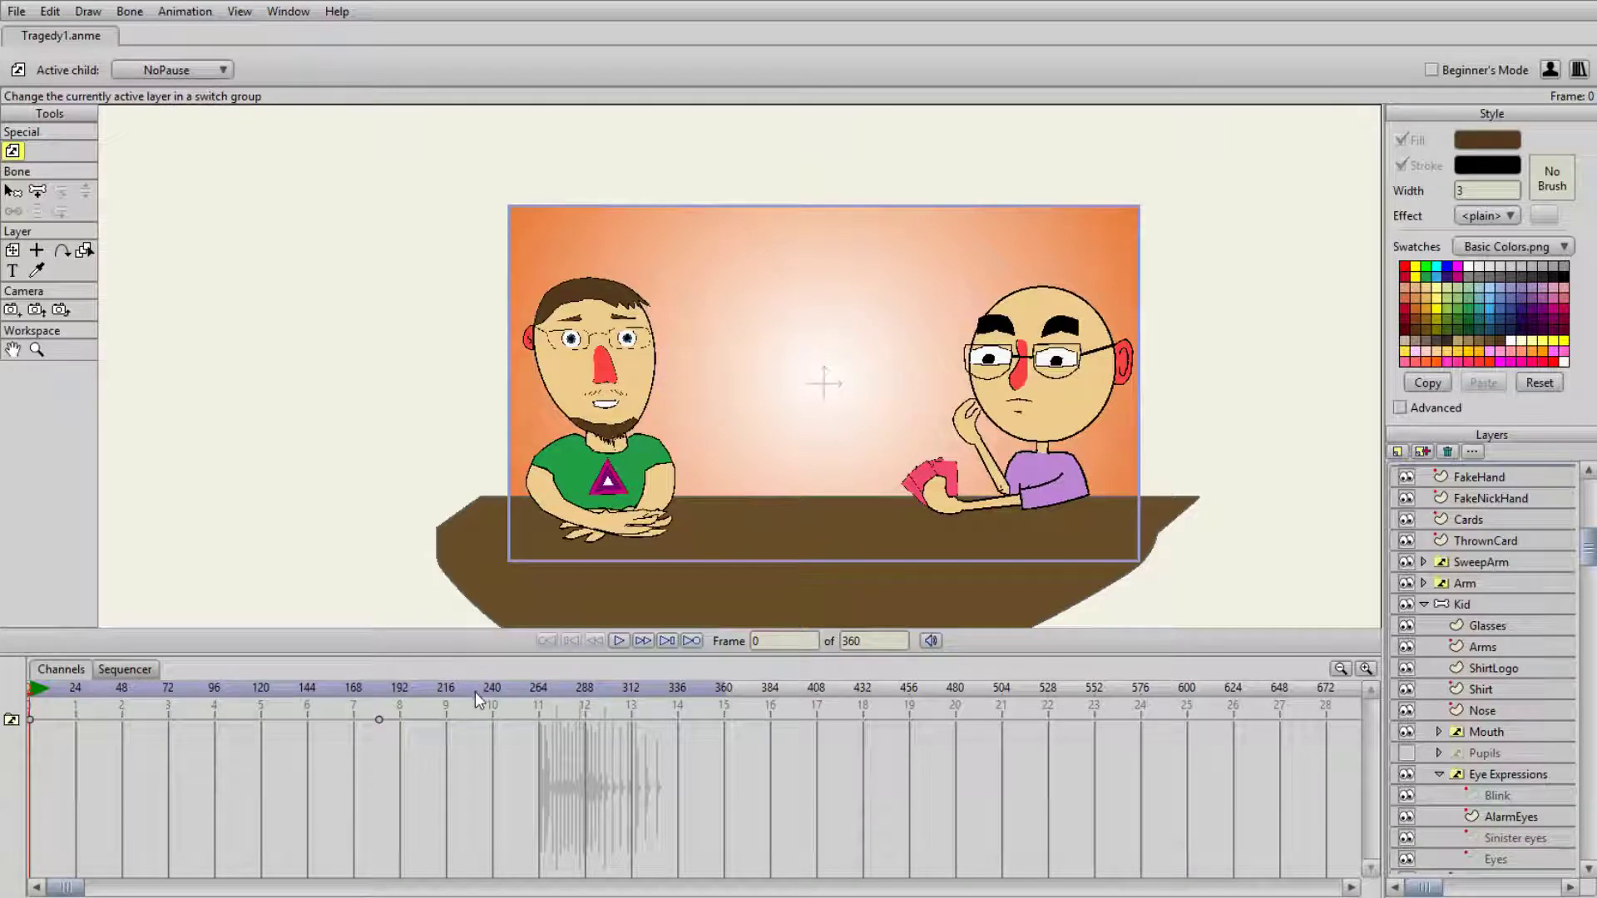
# - Scrub through the timeline to examine the paused thought bubble and the card-playing animation around both characters
pyautogui.moveTo(475, 692); pyautogui.dragTo(558, 695)
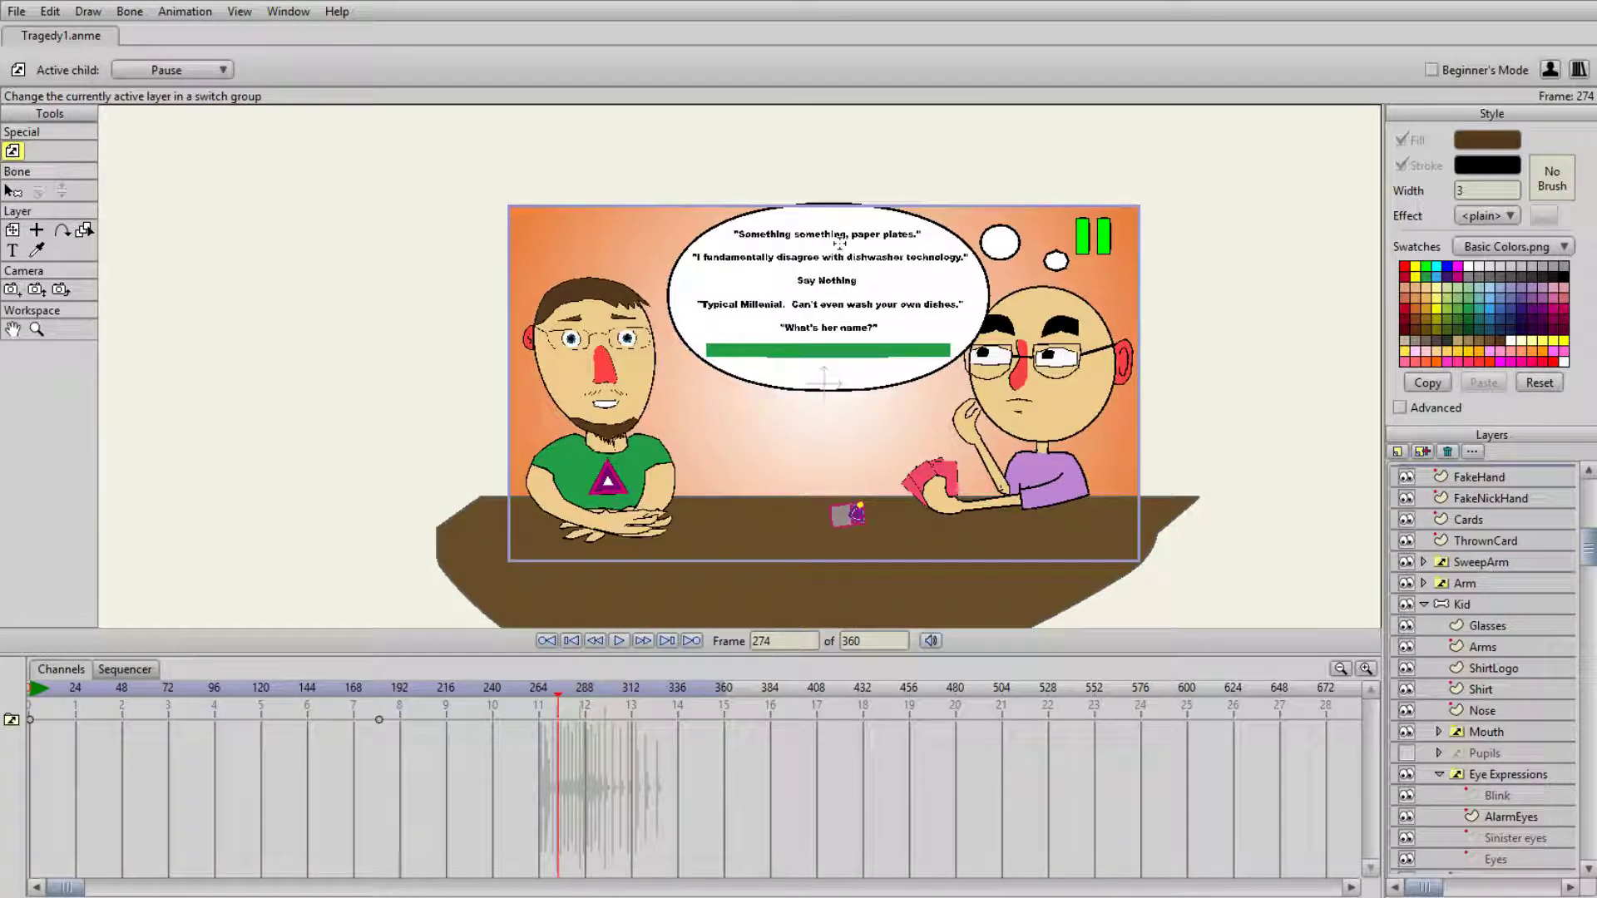
pyautogui.moveTo(622, 695); pyautogui.dragTo(199, 697)
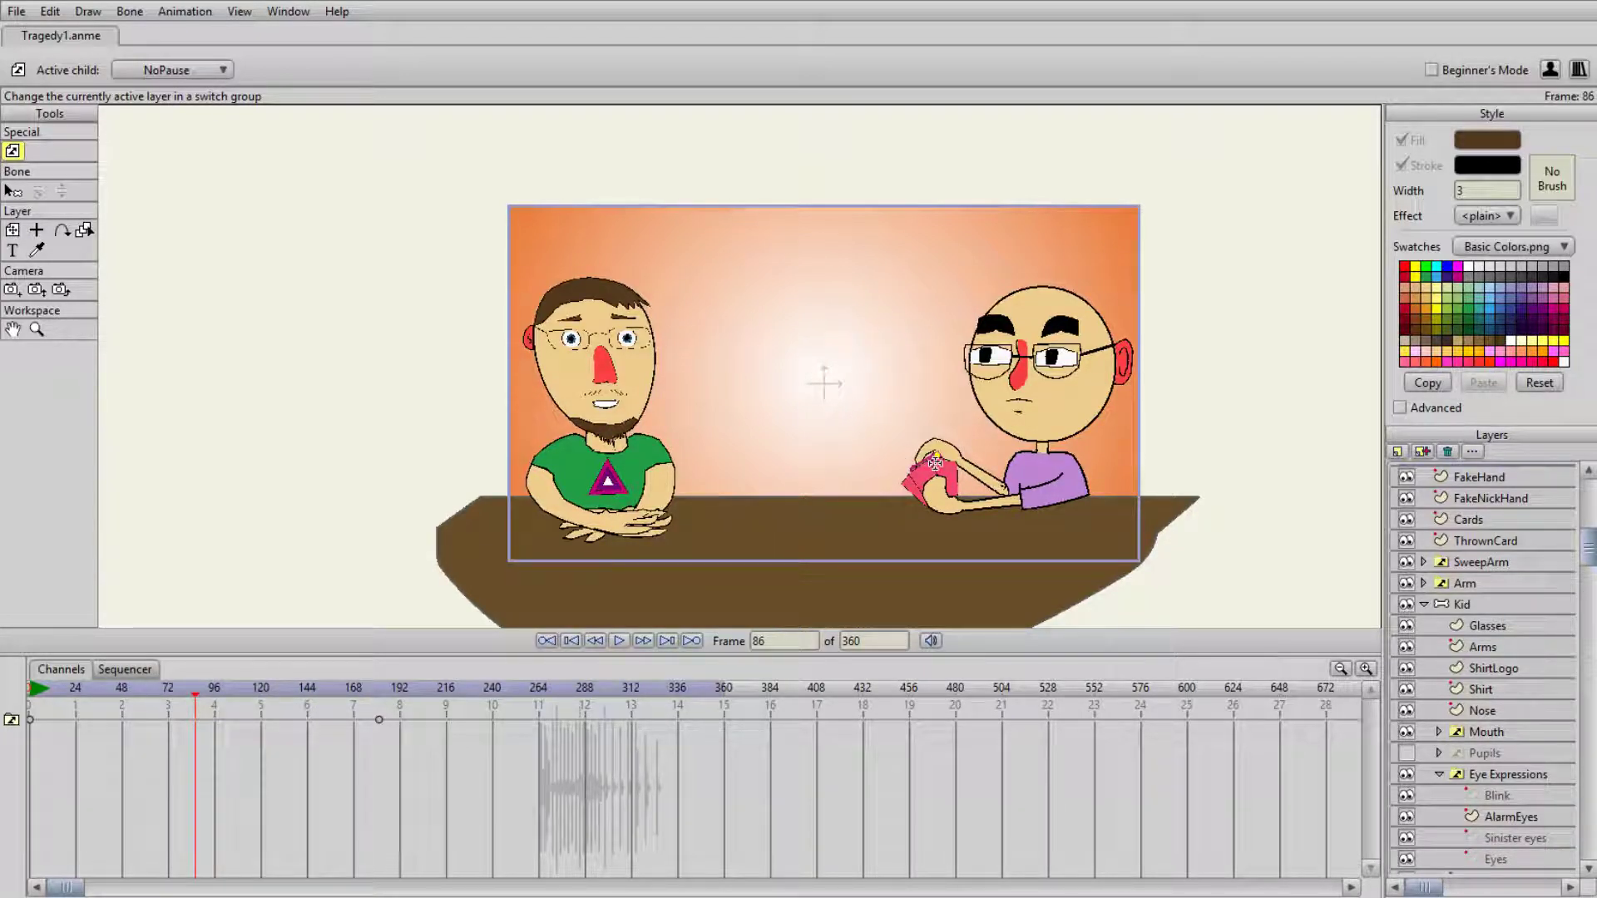
pyautogui.moveTo(431, 690); pyautogui.dragTo(163, 706)
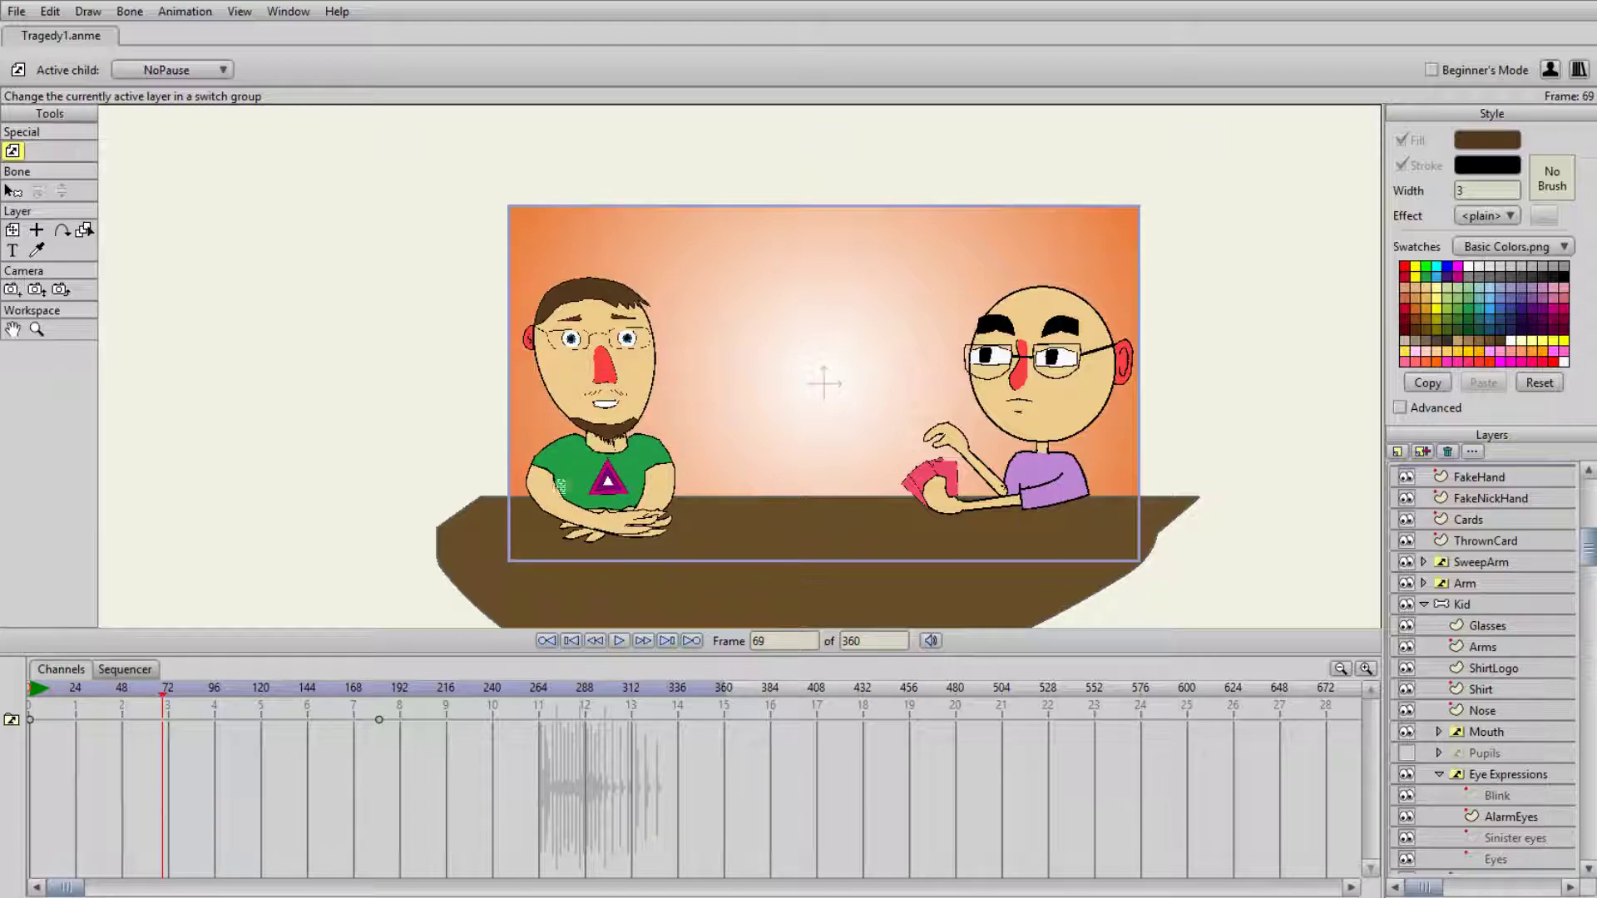
pyautogui.moveTo(166, 697); pyautogui.dragTo(113, 692)
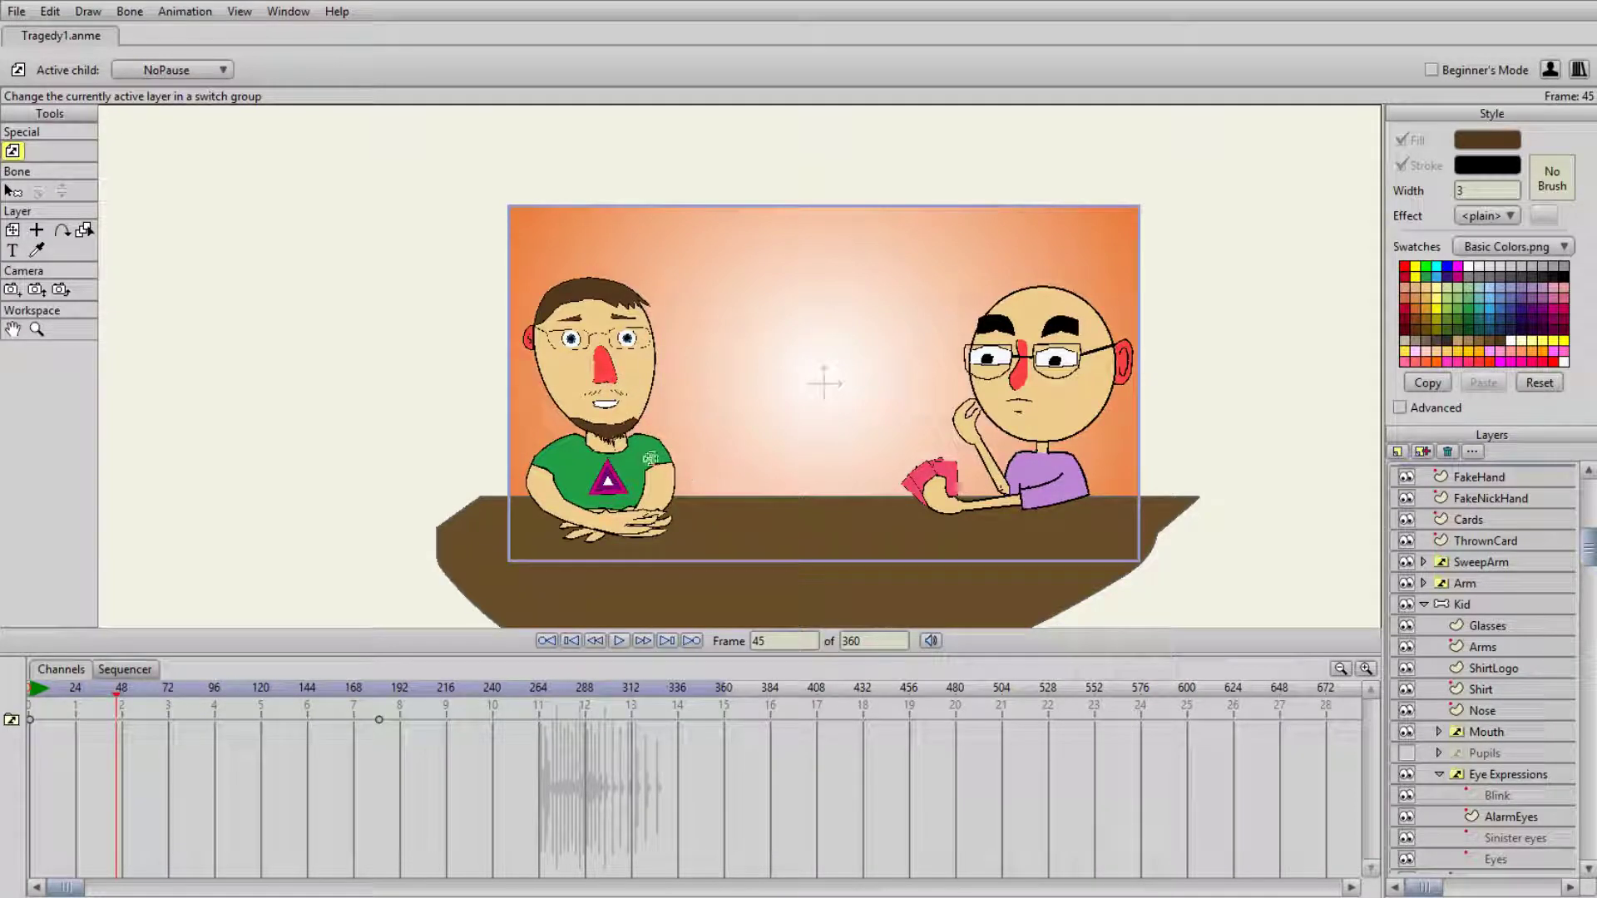
pyautogui.scroll(2, 653, 459)
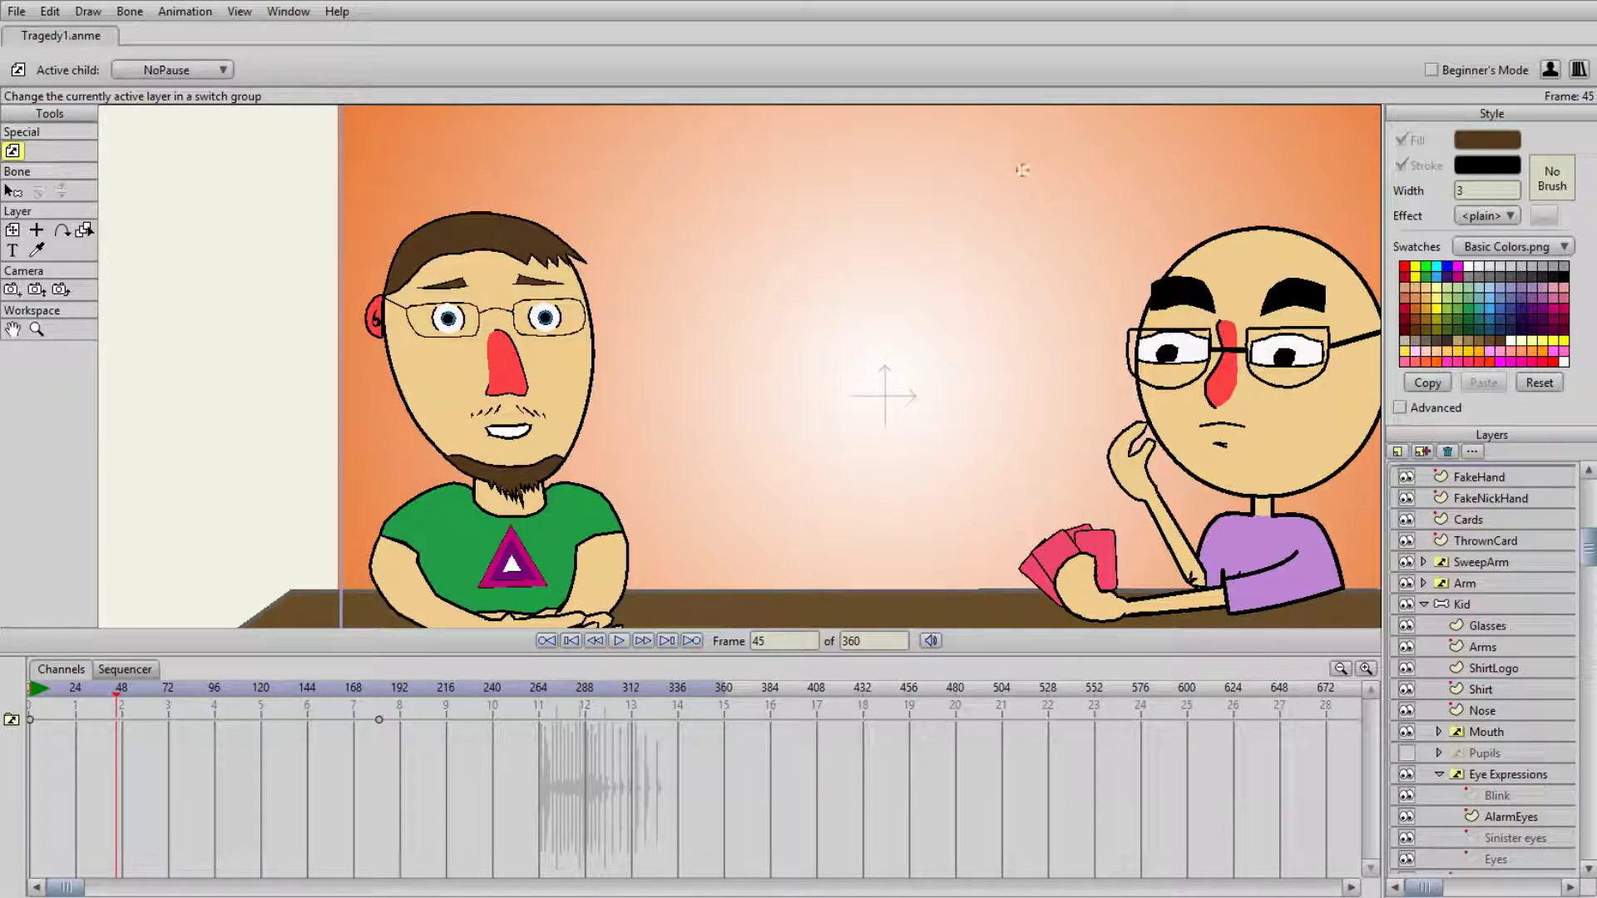
pyautogui.scroll(-3, 844, 314)
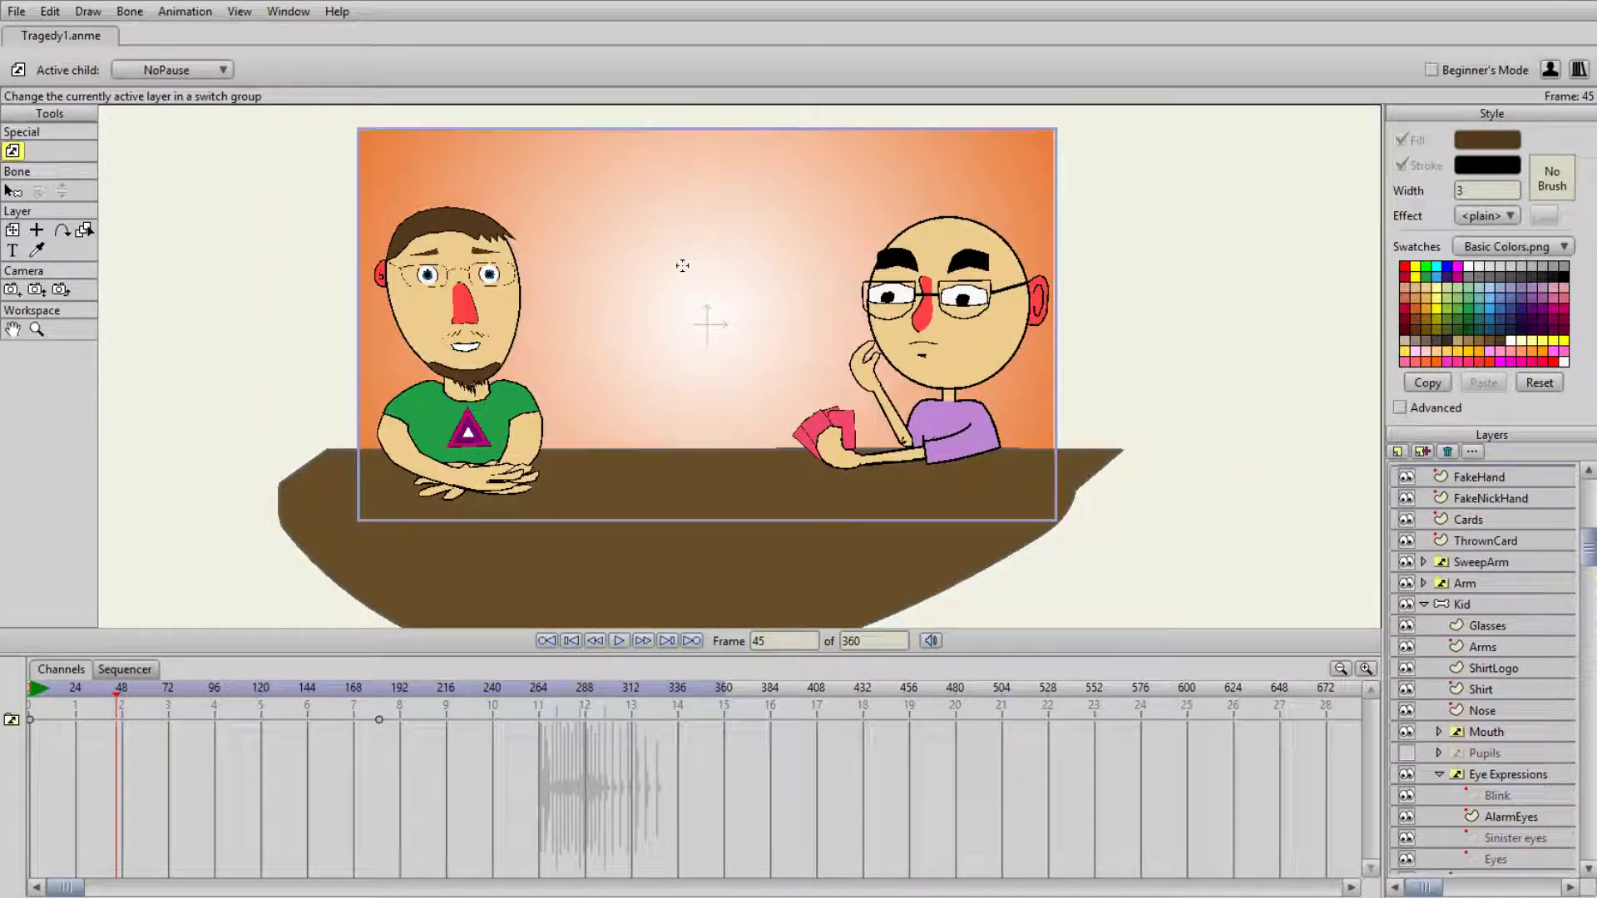
pyautogui.scroll(3, 683, 270)
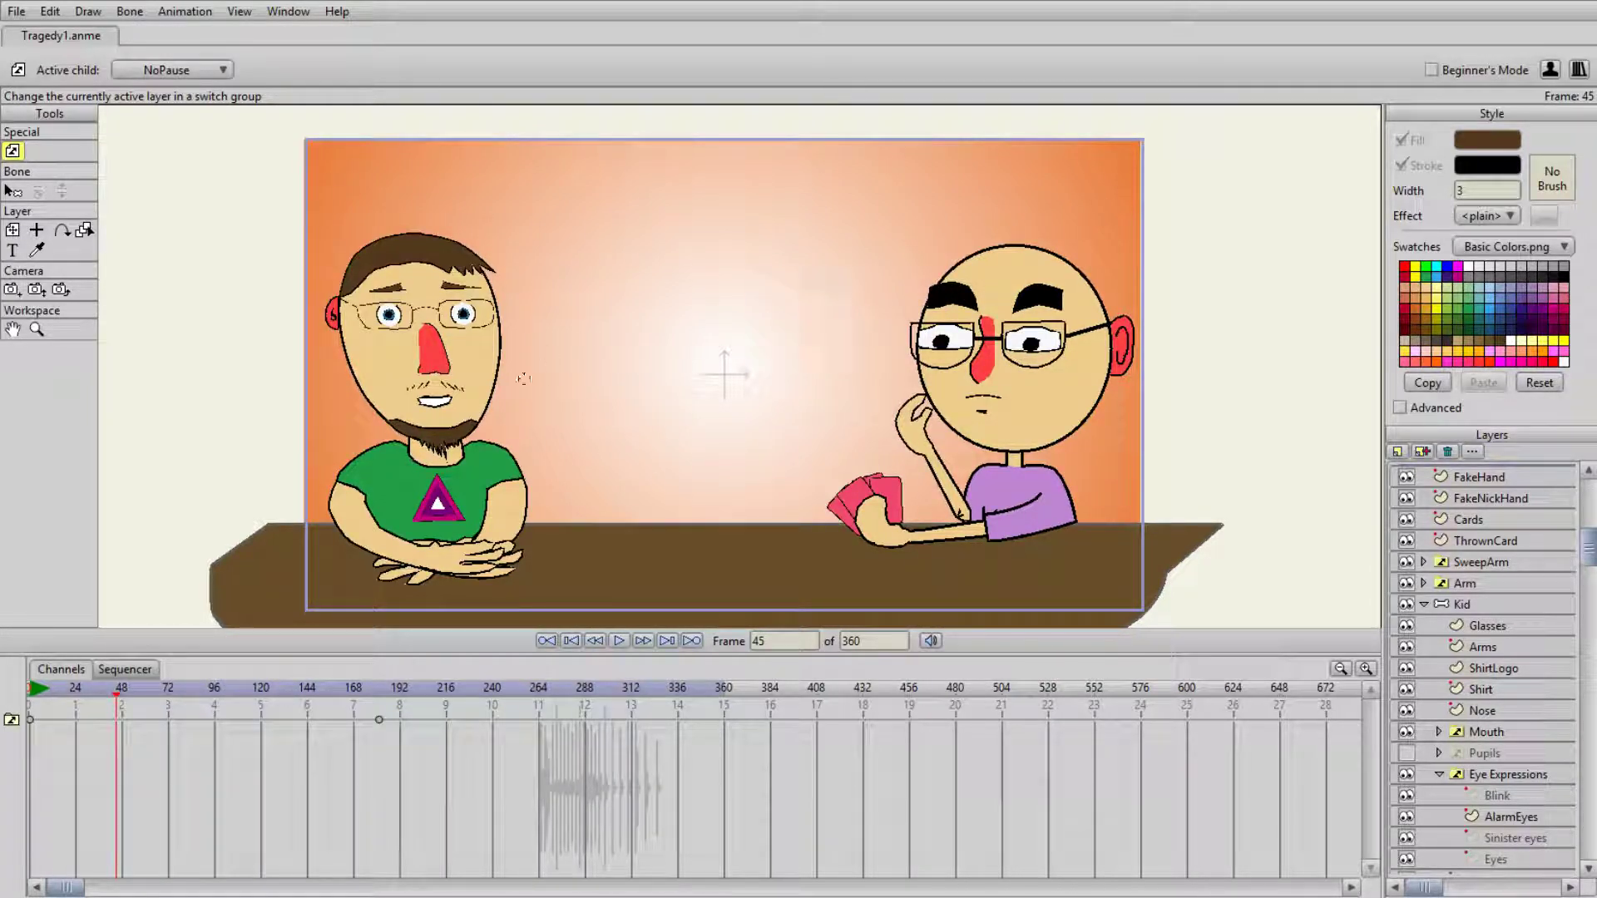
pyautogui.scroll(-2, 652, 424)
pyautogui.scroll(2, 649, 426)
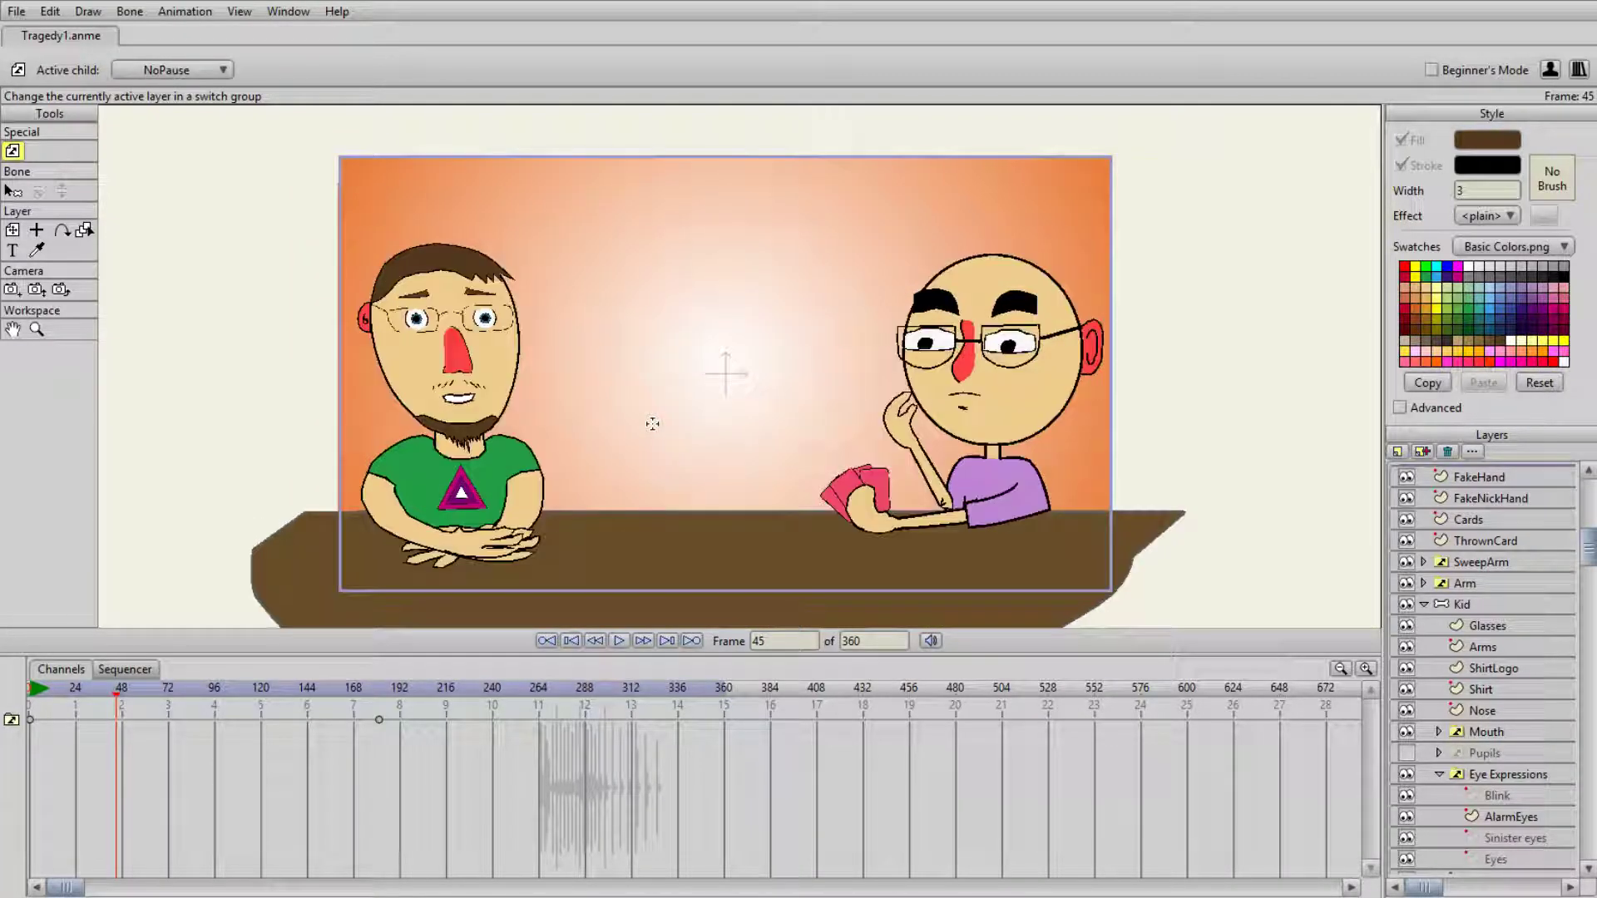
pyautogui.moveTo(649, 426); pyautogui.dragTo(587, 424)
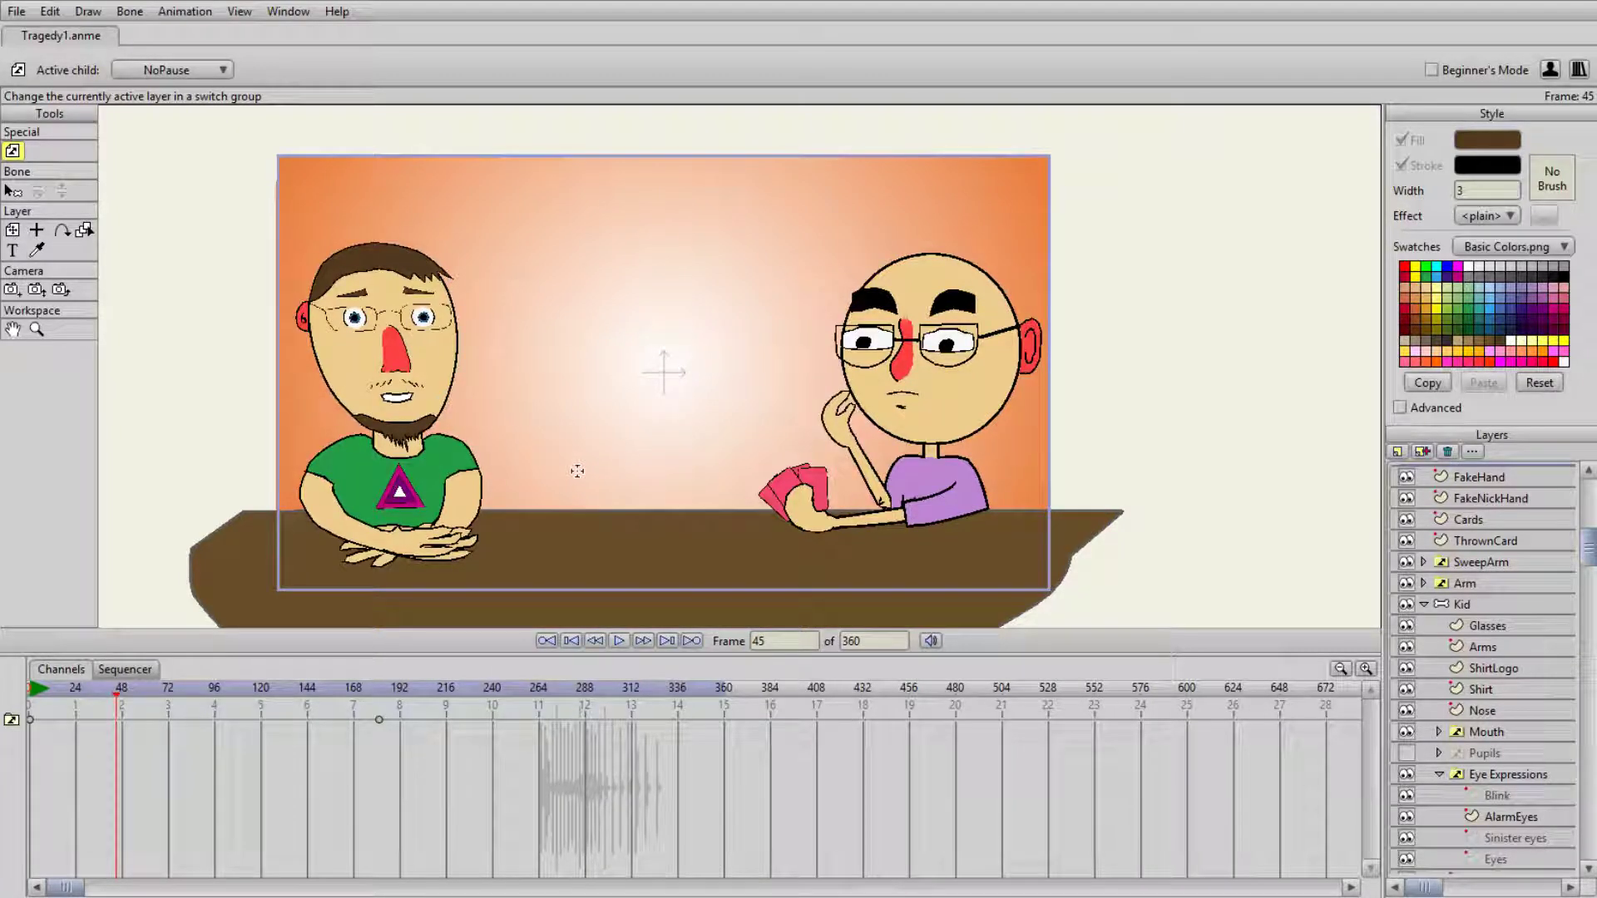
pyautogui.moveTo(416, 696); pyautogui.dragTo(48, 691)
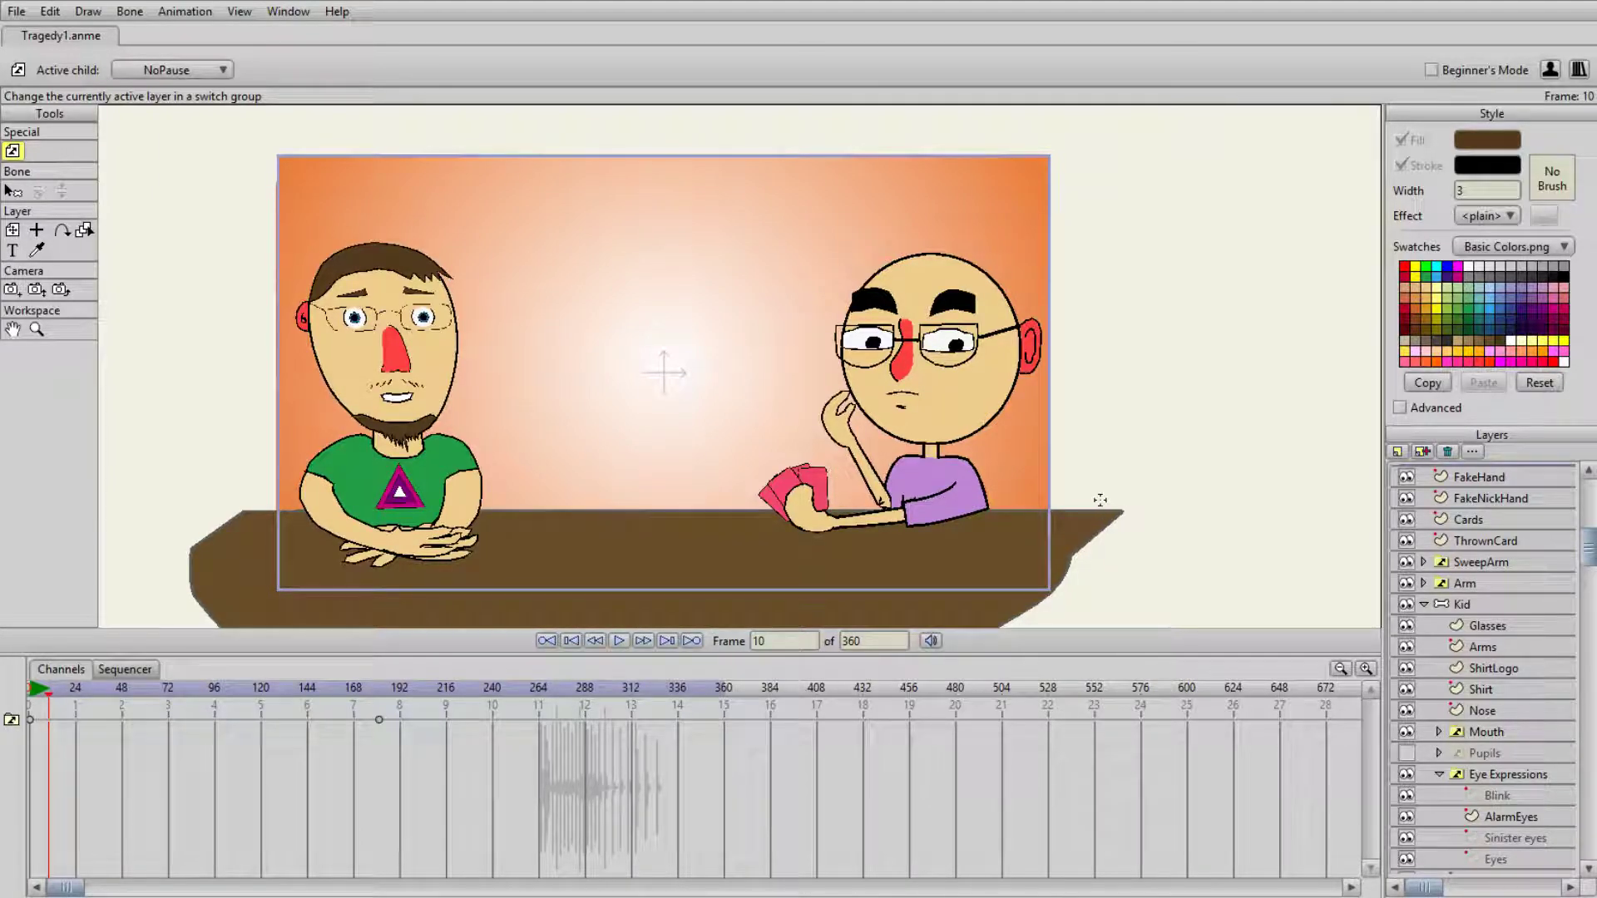
pyautogui.scroll(-2, 884, 403)
pyautogui.scroll(2, 873, 387)
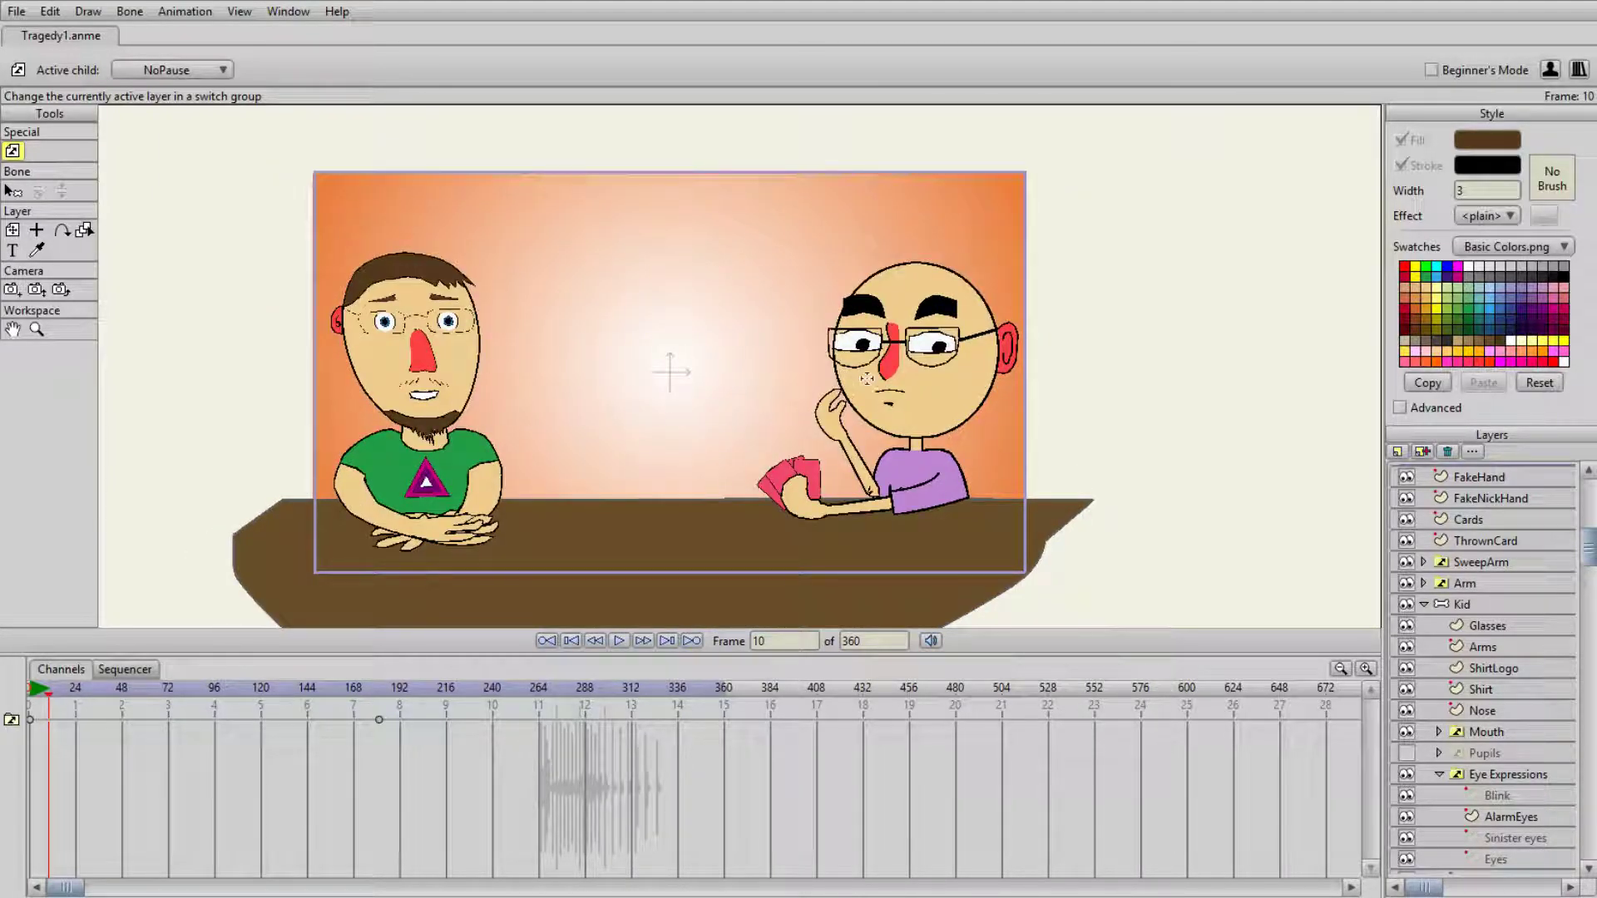
# - Return to frame 0 and add a vector layer named Ghostly directly above the Pause layer
pyautogui.moveTo(1588, 547); pyautogui.dragTo(1589, 503)
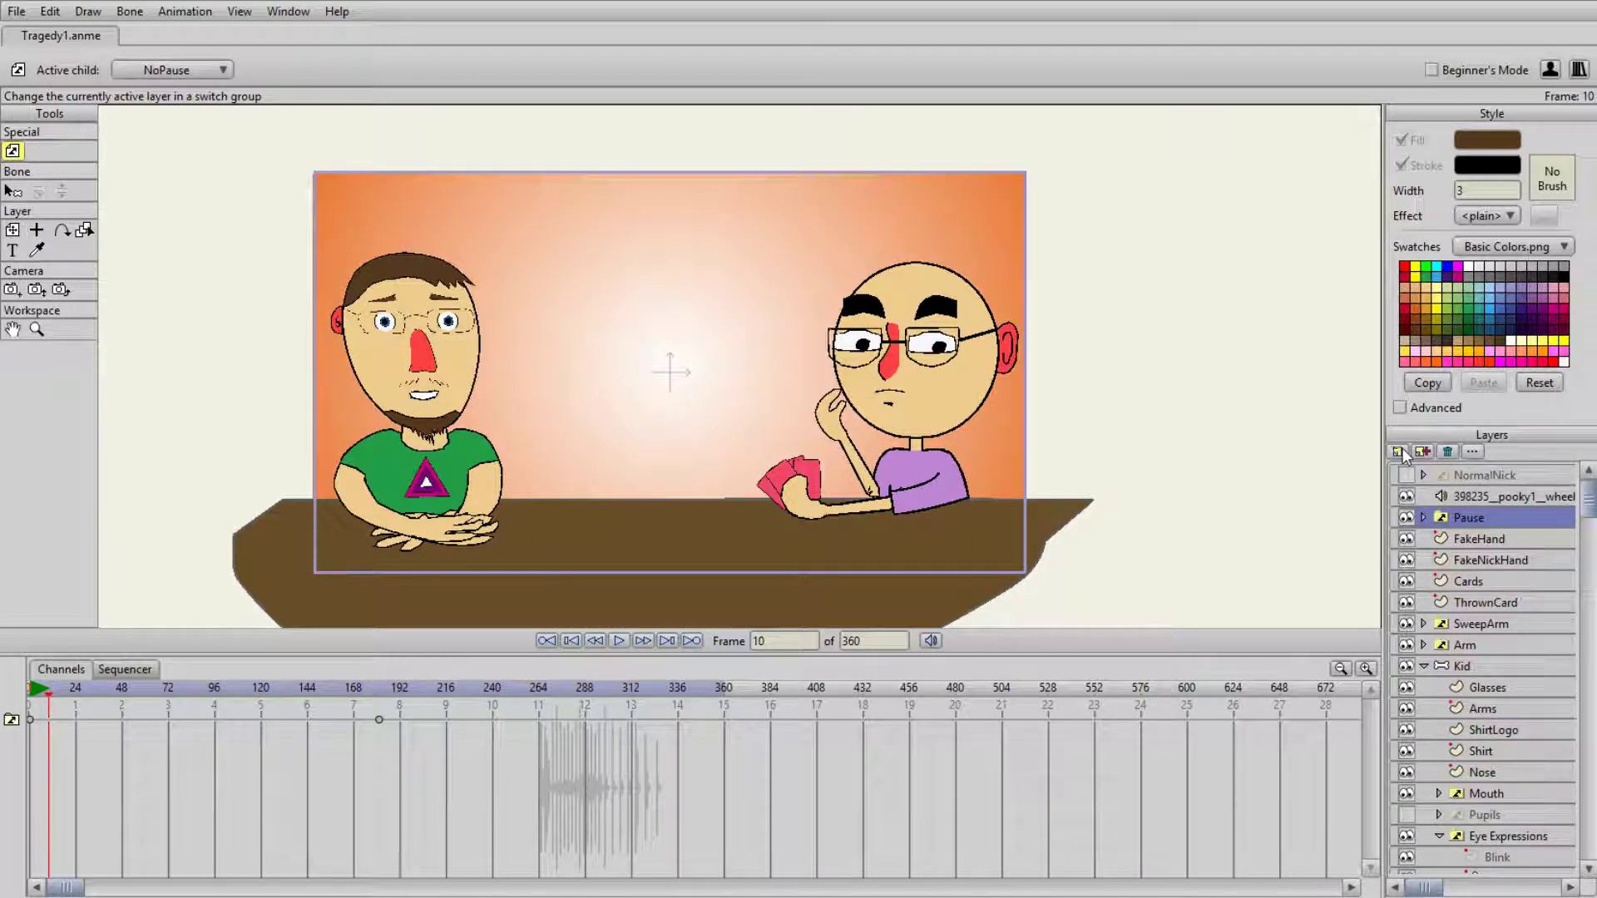
pyautogui.click(546, 641)
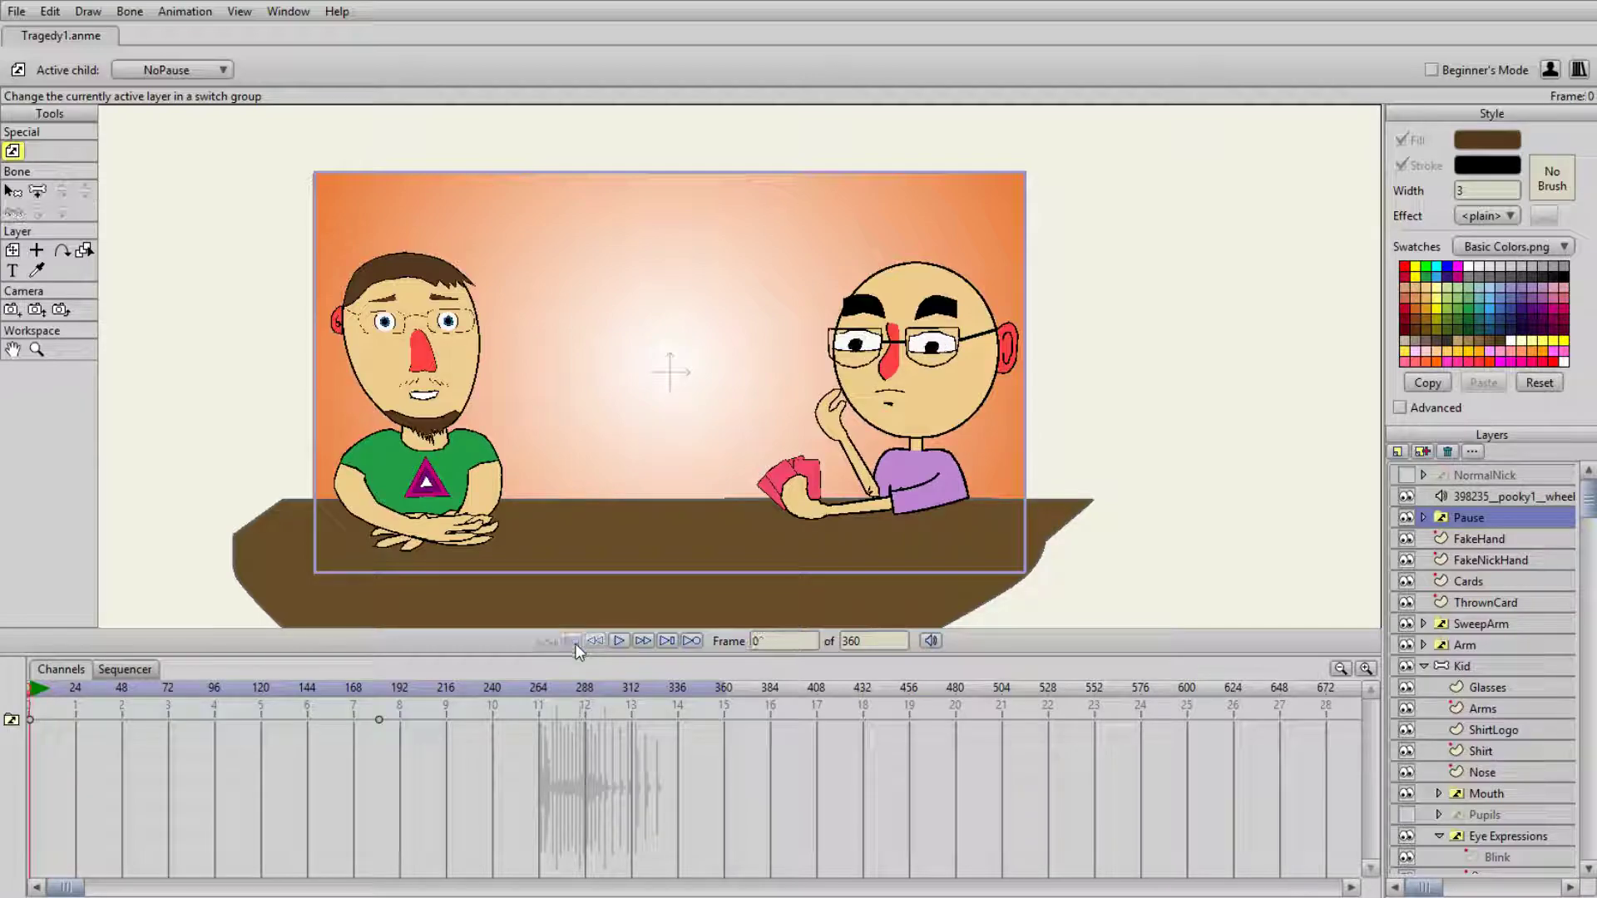
pyautogui.click(1423, 452)
pyautogui.write('Ghou')
pyautogui.write('tly')
pyautogui.press('Return')
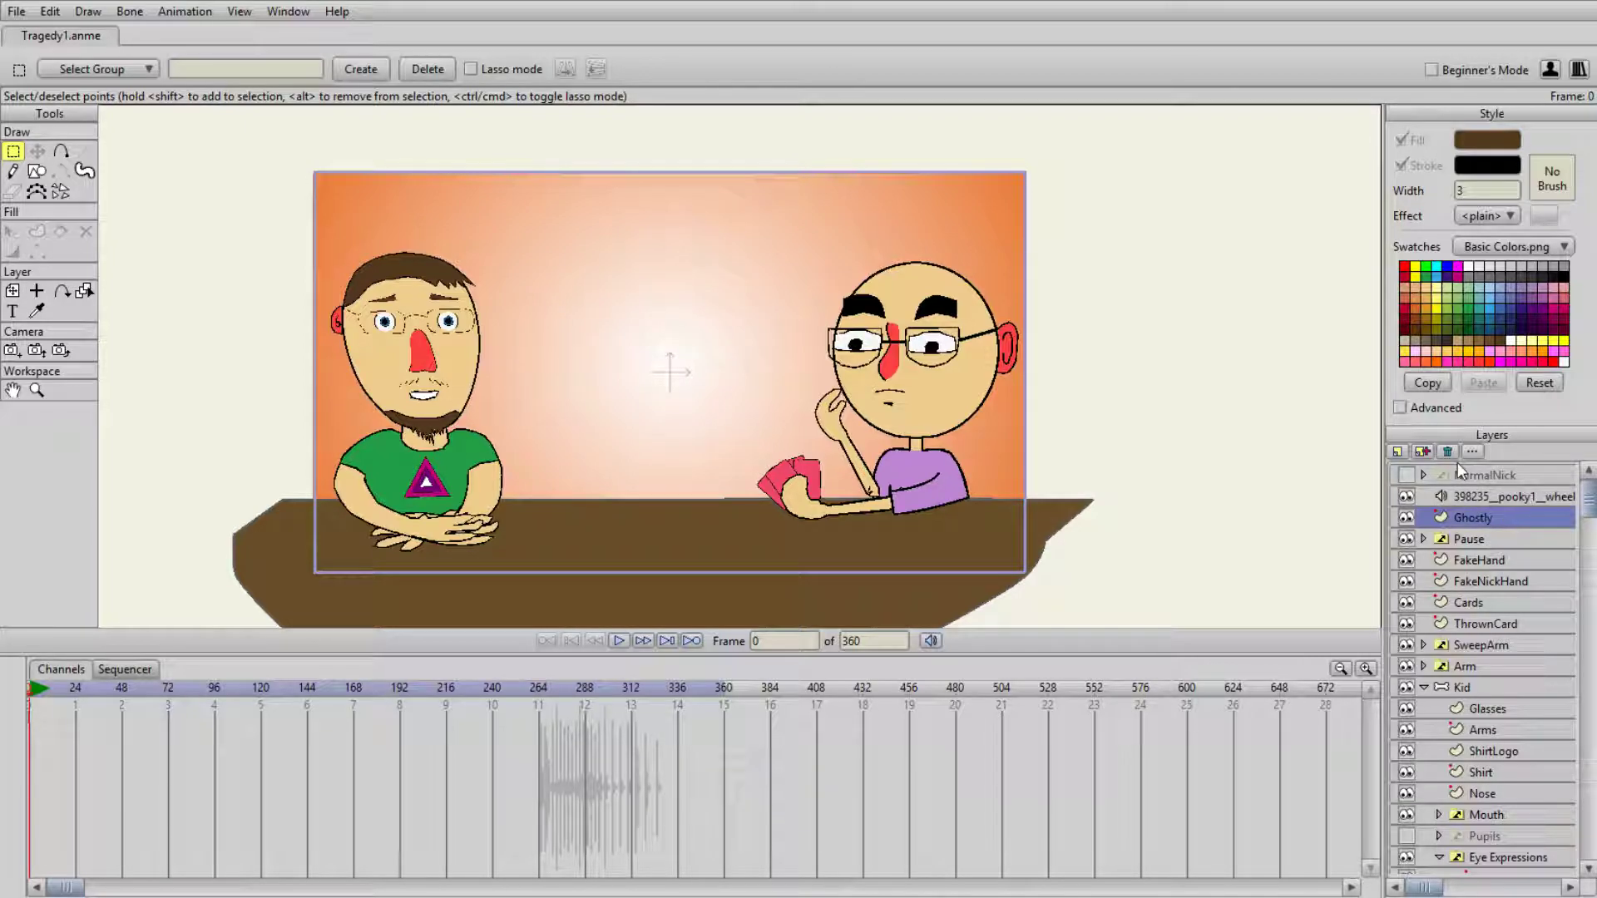
# - Draw a large filled ellipse over the bearded man on the Ghostly layer
pyautogui.click(36, 171)
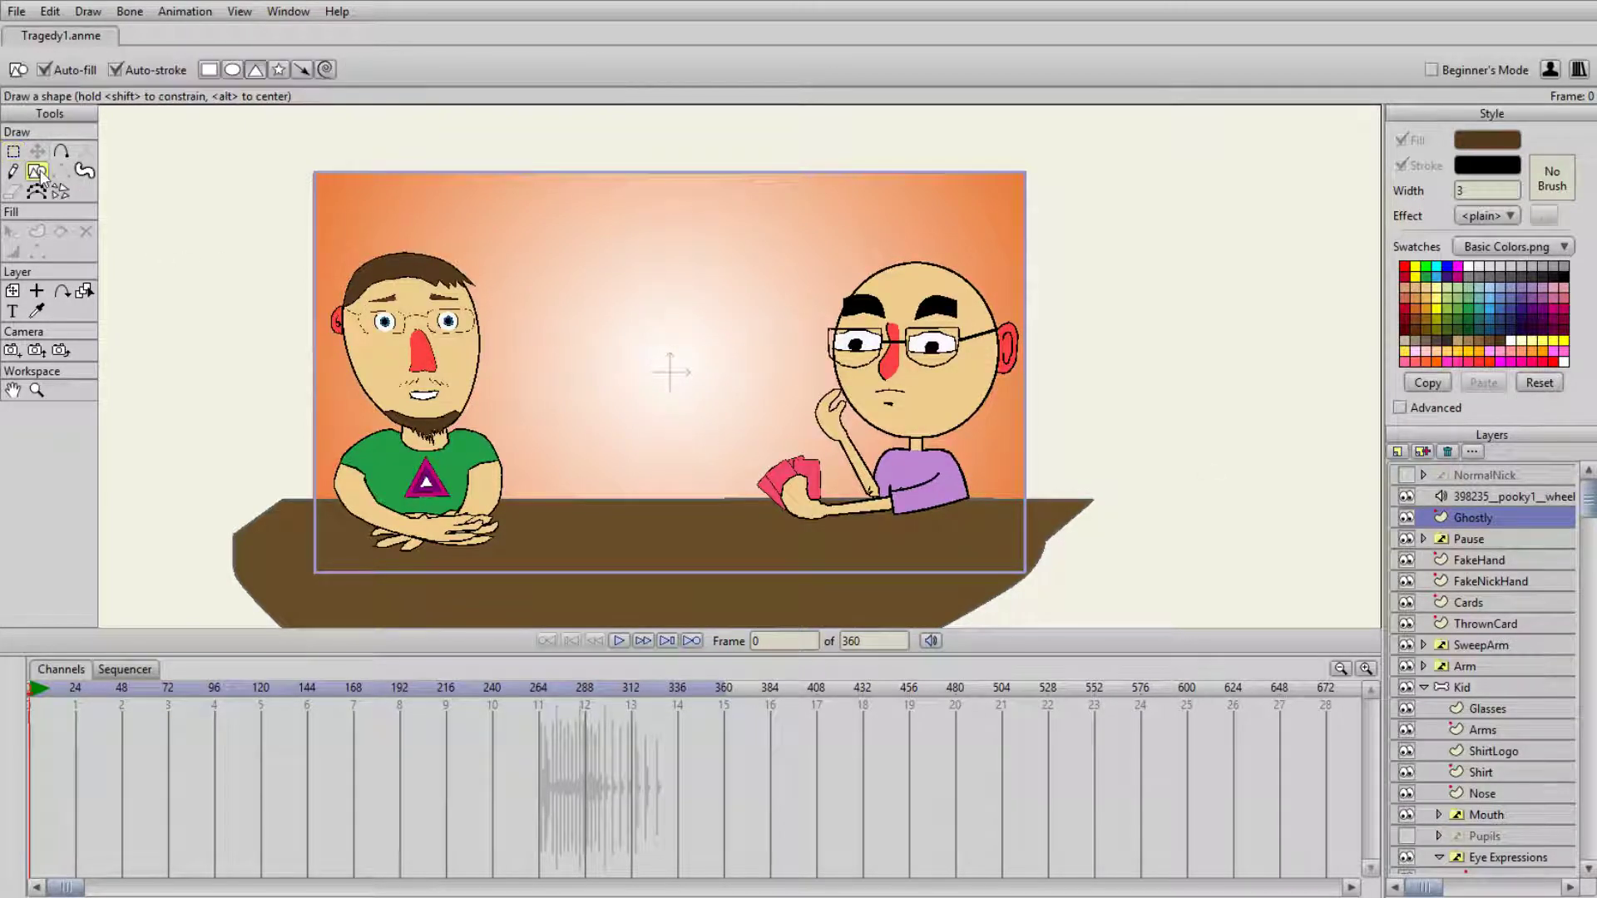
pyautogui.click(232, 71)
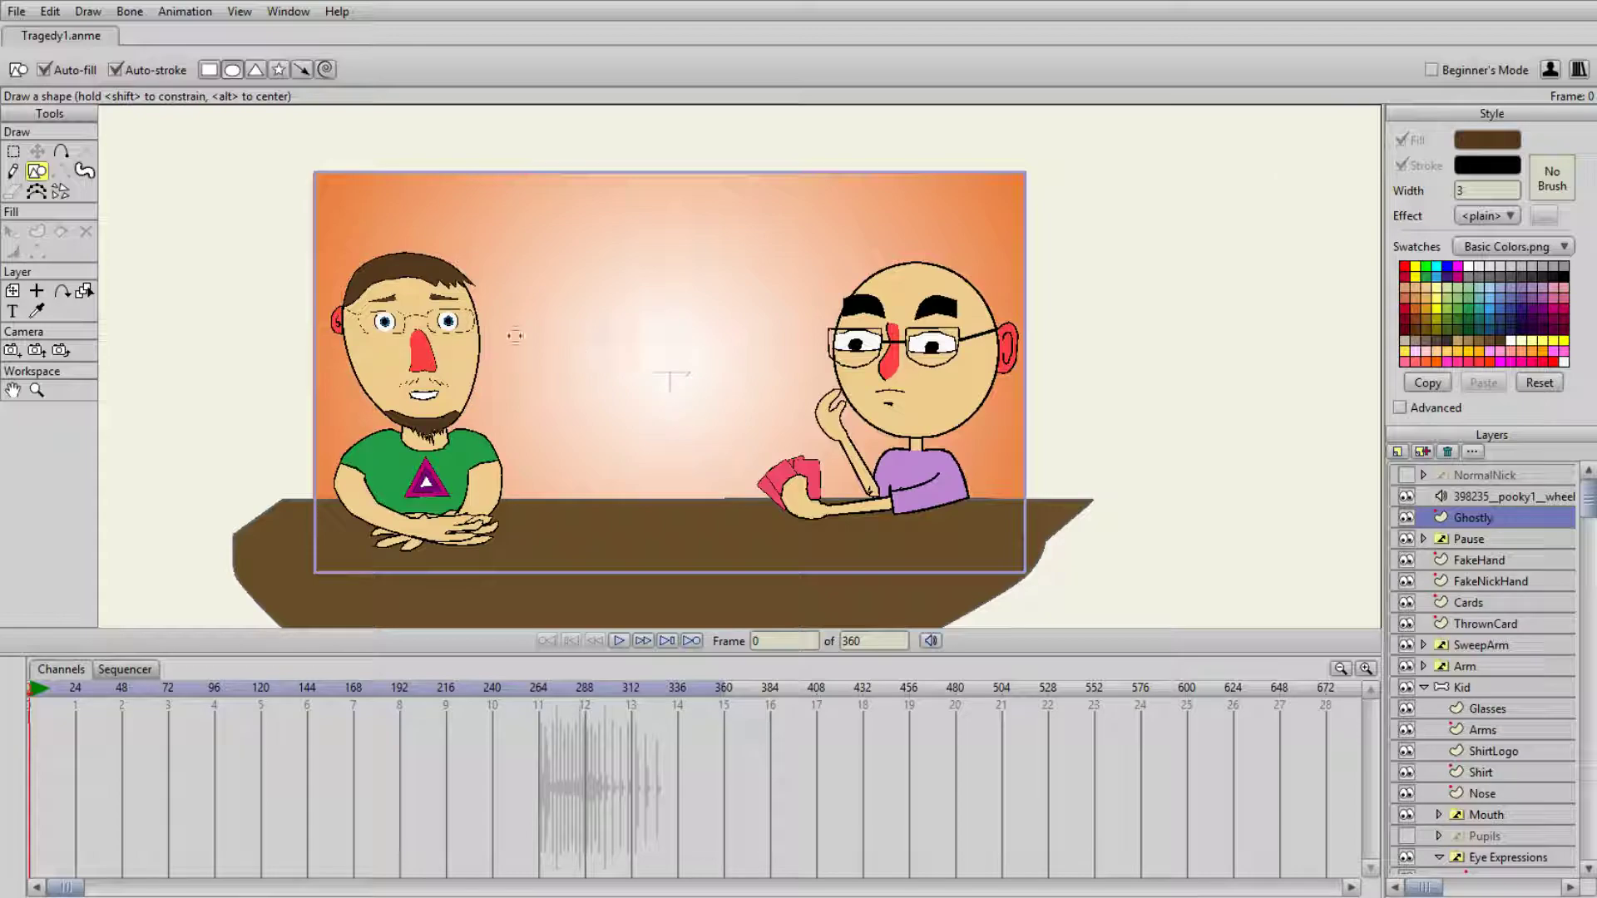
pyautogui.moveTo(333, 254); pyautogui.dragTo(620, 563)
# - Turn off the ellipse's stroke and give it a semi-transparent blue fill
pyautogui.press('q')
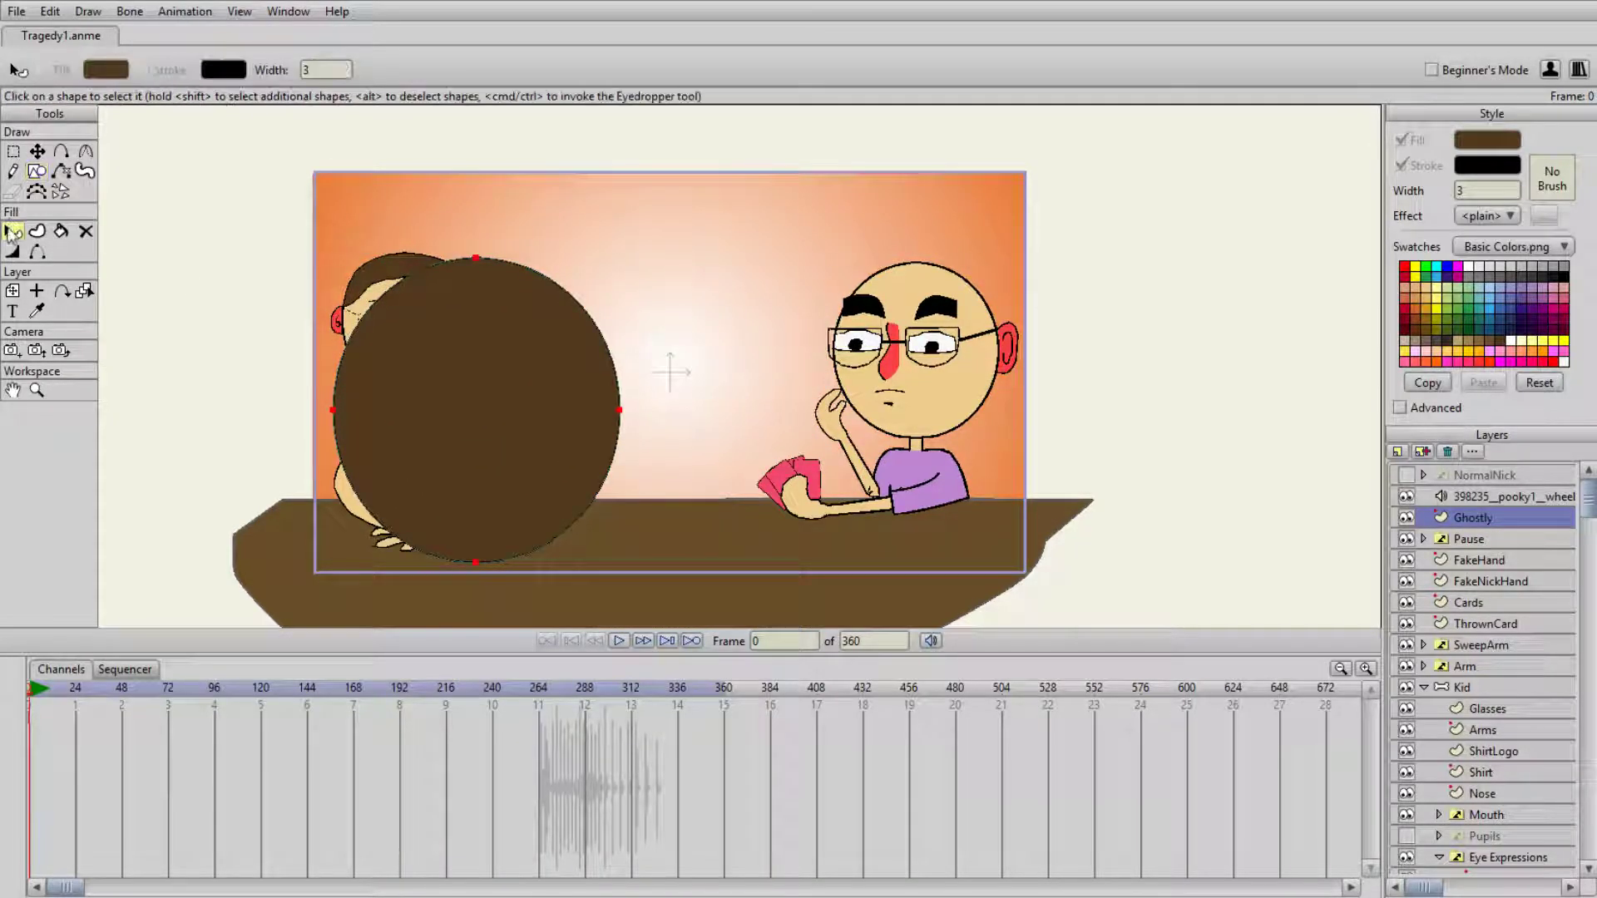
pyautogui.click(1401, 165)
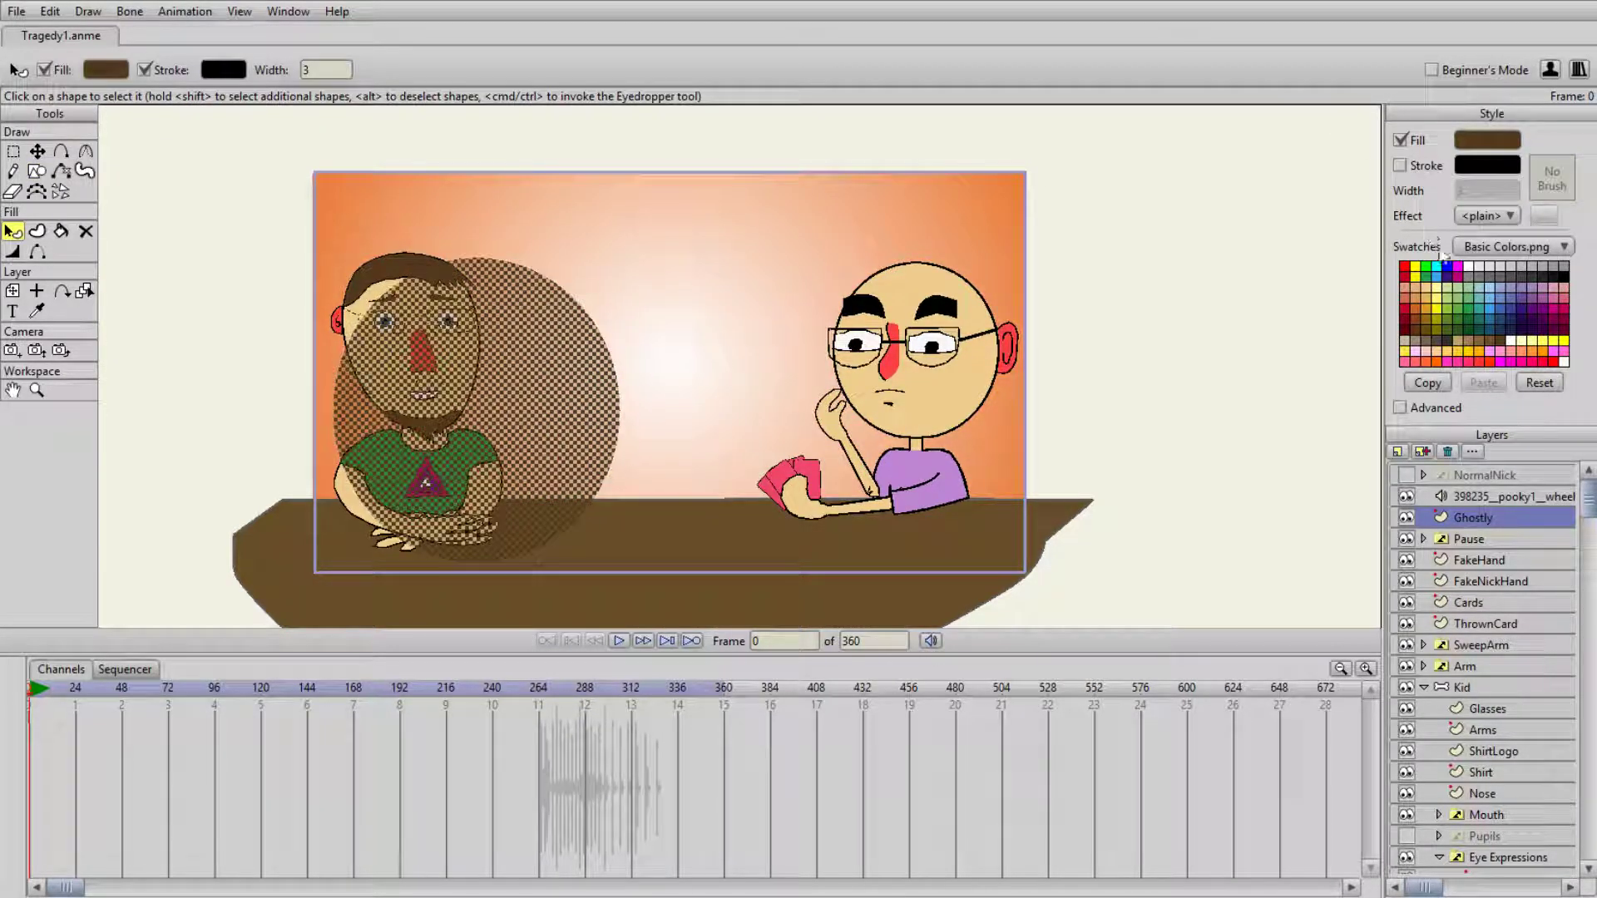
pyautogui.click(1478, 305)
pyautogui.click(1291, 312)
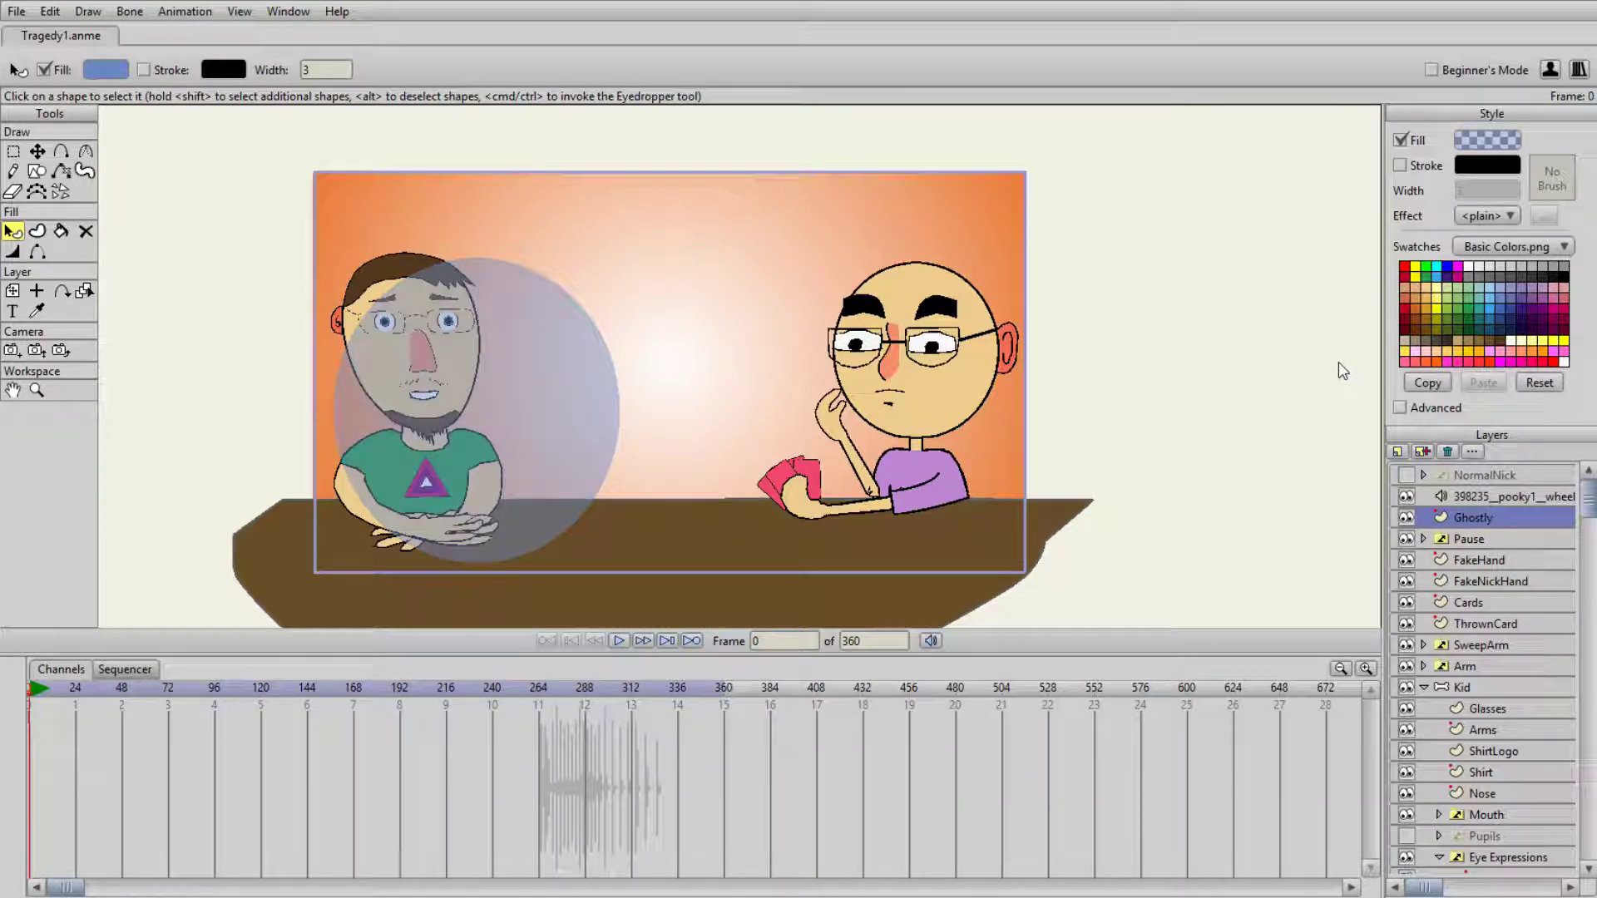
# - Centre the ellipse over the bearded man and pull its side points in toward his neck and shoulders
pyautogui.click(538, 360)
pyautogui.press('t')
pyautogui.moveTo(538, 360); pyautogui.dragTo(482, 353)
pyautogui.moveTo(565, 402); pyautogui.dragTo(482, 390)
pyautogui.moveTo(283, 414); pyautogui.dragTo(401, 438)
pyautogui.moveTo(482, 391); pyautogui.dragTo(507, 451)
# - Add points to the blue shape and position them to form the man's neck and shoulders
pyautogui.press('a')
pyautogui.click(468, 450)
pyautogui.press('t')
pyautogui.press('a')
pyautogui.click(395, 470)
pyautogui.press('t')
pyautogui.moveTo(395, 470); pyautogui.dragTo(359, 439)
pyautogui.press('a')
pyautogui.click(373, 440)
pyautogui.press('t')
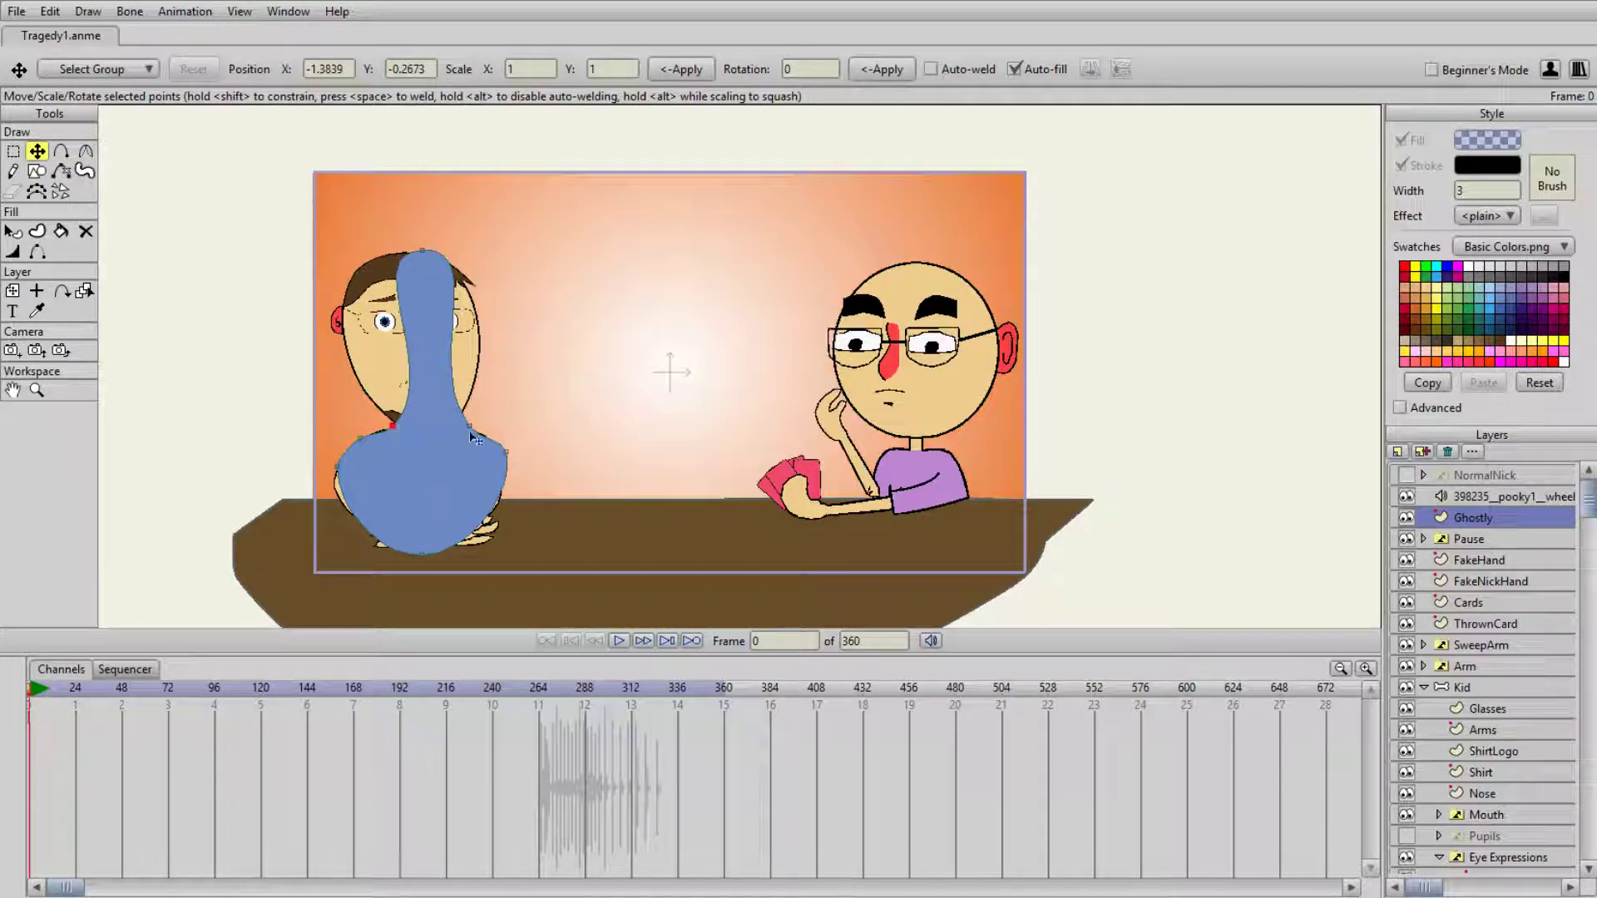
pyautogui.click(455, 425)
# - Add a point on each lower side of the blue shape and pull both outward to cover the man's arms
pyautogui.press('a')
pyautogui.click(490, 517)
pyautogui.press('t')
pyautogui.moveTo(490, 517); pyautogui.dragTo(500, 523)
pyautogui.press('a')
pyautogui.click(367, 516)
pyautogui.press('t')
pyautogui.moveTo(366, 515); pyautogui.dragTo(348, 524)
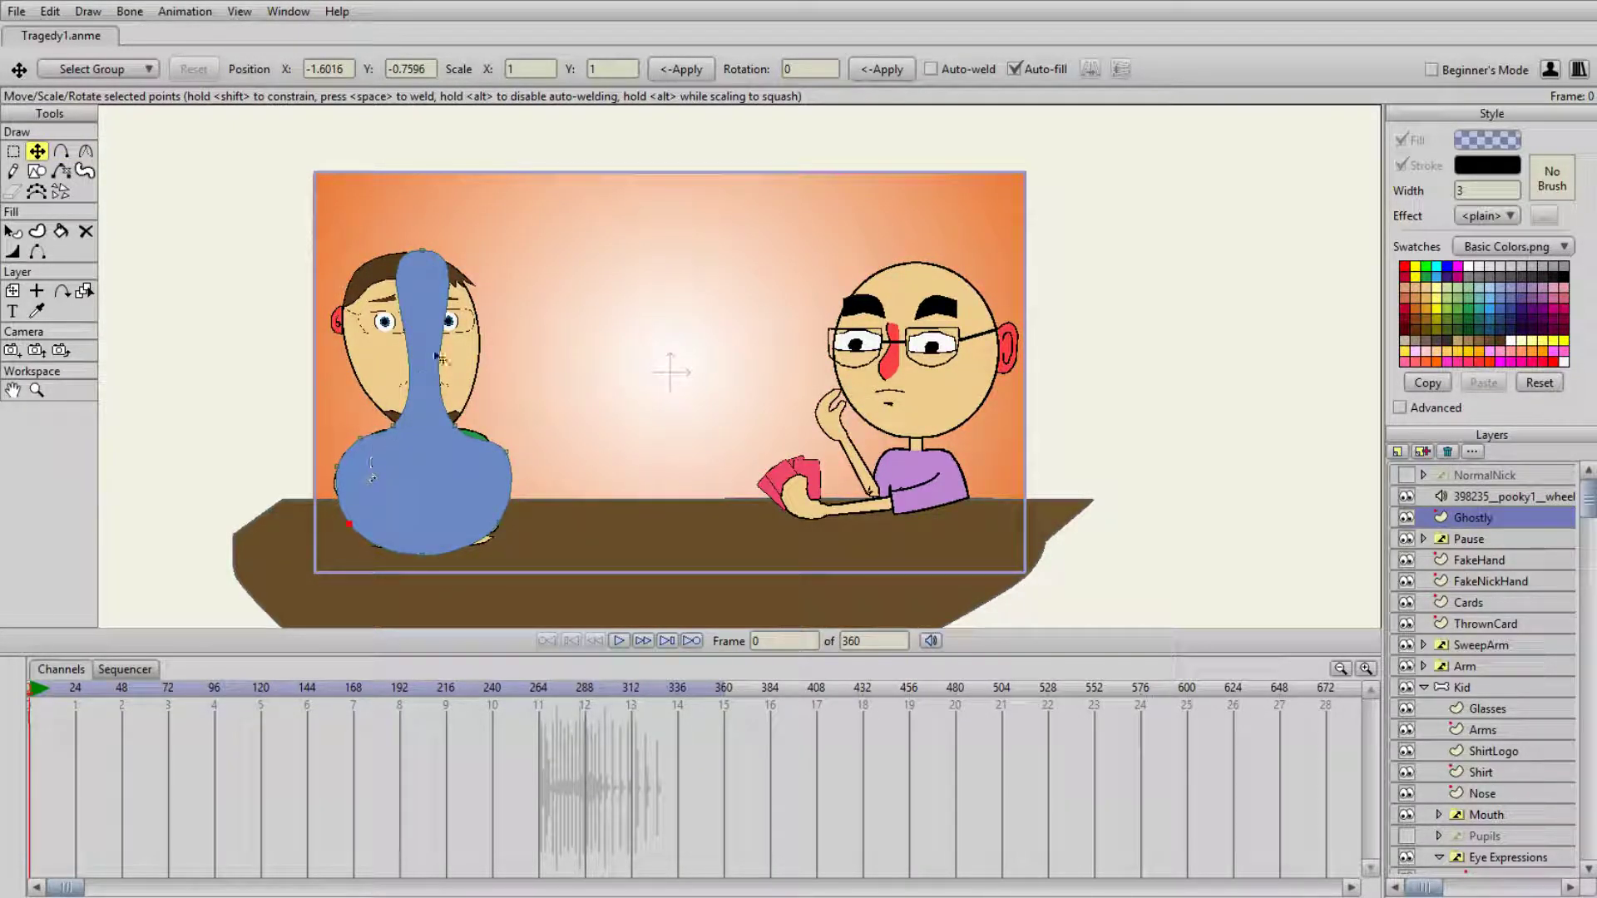
# - Add points along the blue shape's left edge to cover the ear side of the man's head and his left shoulder line
pyautogui.press('a')
pyautogui.click(407, 353)
pyautogui.press('t')
pyautogui.moveTo(407, 353); pyautogui.dragTo(331, 320)
pyautogui.press('a')
pyautogui.click(394, 399)
pyautogui.press('t')
pyautogui.moveTo(395, 399); pyautogui.dragTo(364, 430)
pyautogui.press('a')
pyautogui.click(388, 407)
pyautogui.press('t')
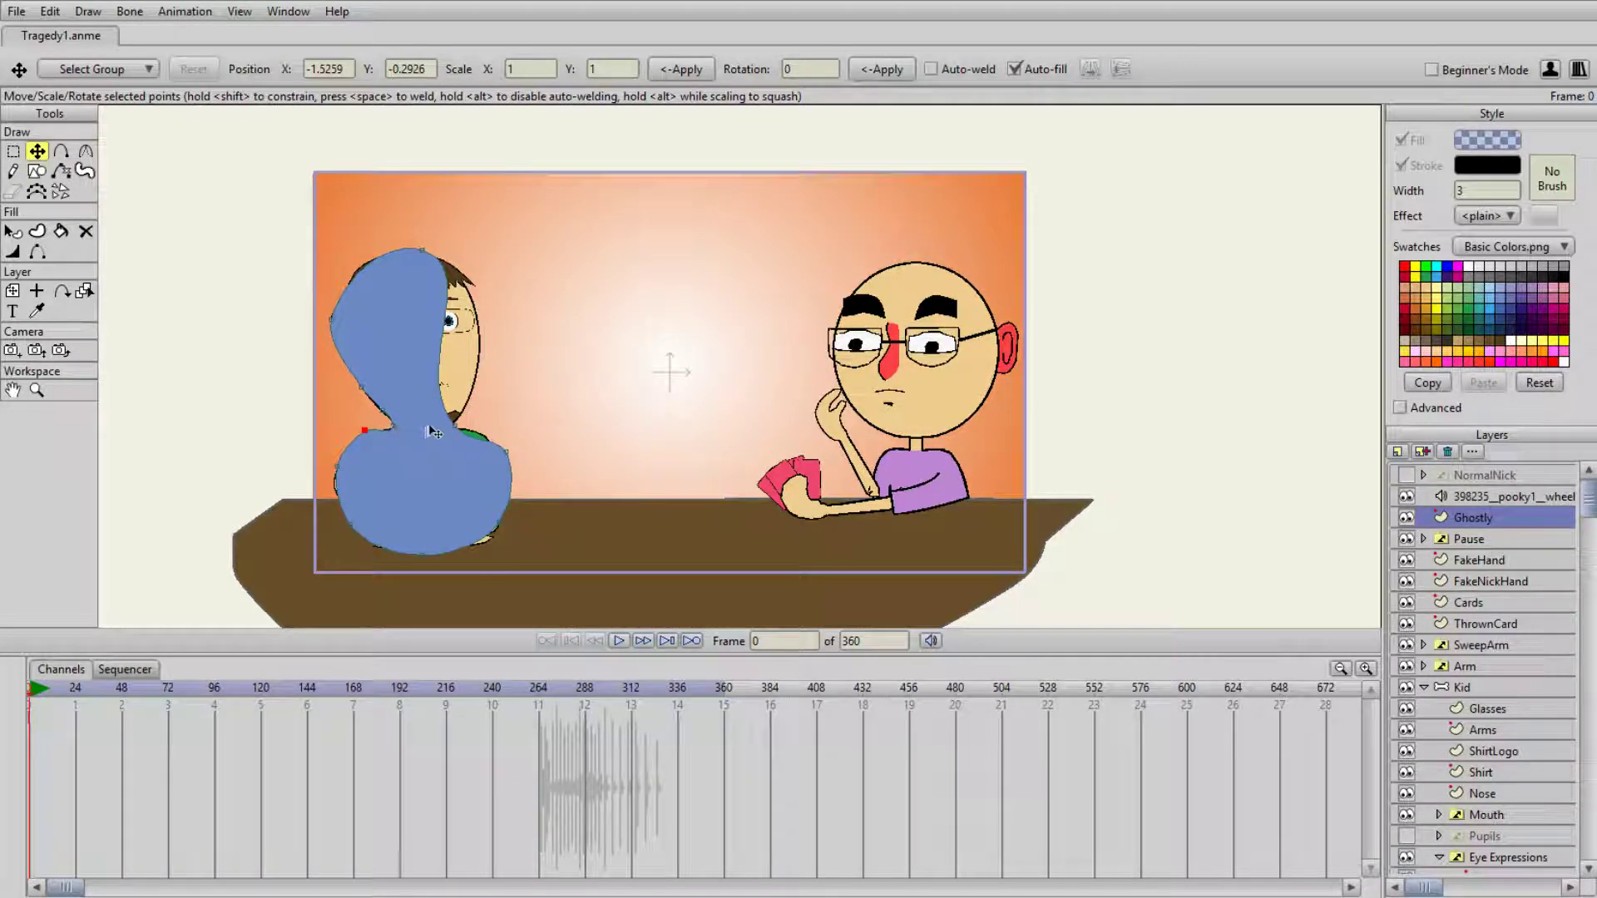
# - Add and move points on the blue shape's right edge to follow the man's cheek and jaw
pyautogui.moveTo(452, 388); pyautogui.dragTo(466, 399)
pyautogui.press('a')
pyautogui.click(467, 337)
pyautogui.press('t')
pyautogui.moveTo(467, 337); pyautogui.dragTo(476, 308)
pyautogui.press('a')
pyautogui.click(474, 364)
pyautogui.press('t')
pyautogui.click(473, 364)
pyautogui.click(474, 364)
pyautogui.moveTo(474, 364); pyautogui.dragTo(470, 401)
# - Move the blue shape's left head point up to the hairline and add points around the man's ear
pyautogui.moveTo(331, 320); pyautogui.dragTo(358, 265)
pyautogui.press('a')
pyautogui.click(363, 280)
pyautogui.press('t')
pyautogui.press('a')
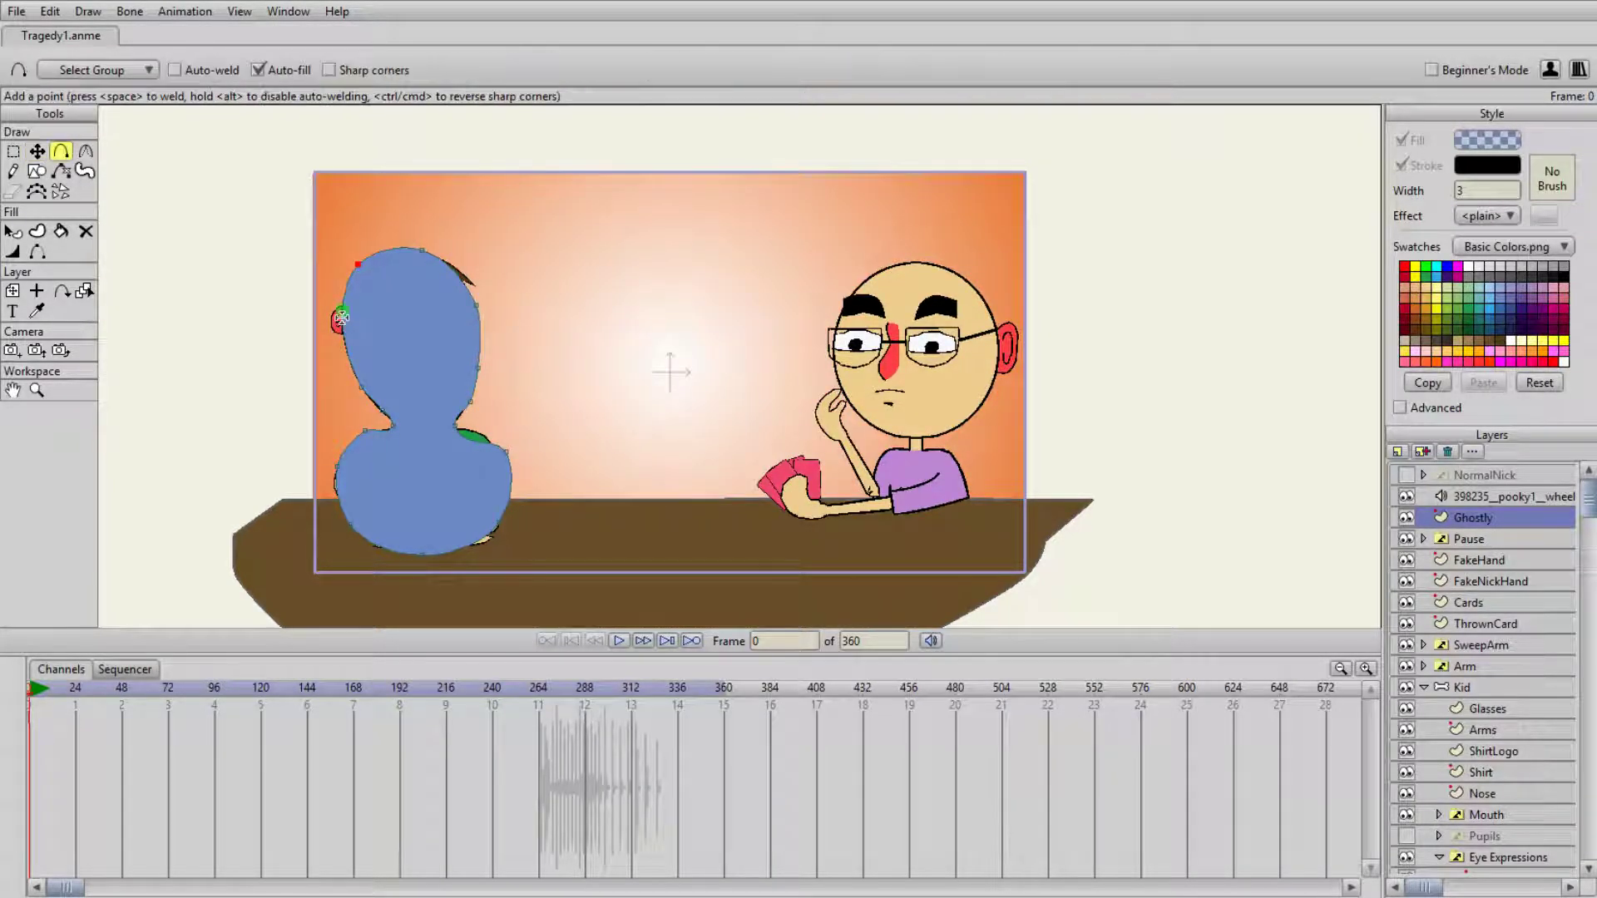
pyautogui.scroll(4, 344, 318)
pyautogui.moveTo(346, 313); pyautogui.dragTo(582, 335)
pyautogui.click(471, 316)
pyautogui.press('t')
pyautogui.moveTo(471, 321); pyautogui.dragTo(478, 382)
# - Add further points below the ear to fit the blue shape to the ear's outline and upper jaw
pyautogui.press('a')
pyautogui.click(458, 332)
pyautogui.press('t')
pyautogui.press('a')
pyautogui.click(488, 374)
pyautogui.press('t')
pyautogui.click(495, 373)
pyautogui.click(490, 376)
# - Add a point on the blue shape's right shoulder curve and move it out over the exposed green shirt
pyautogui.scroll(-1, 627, 345)
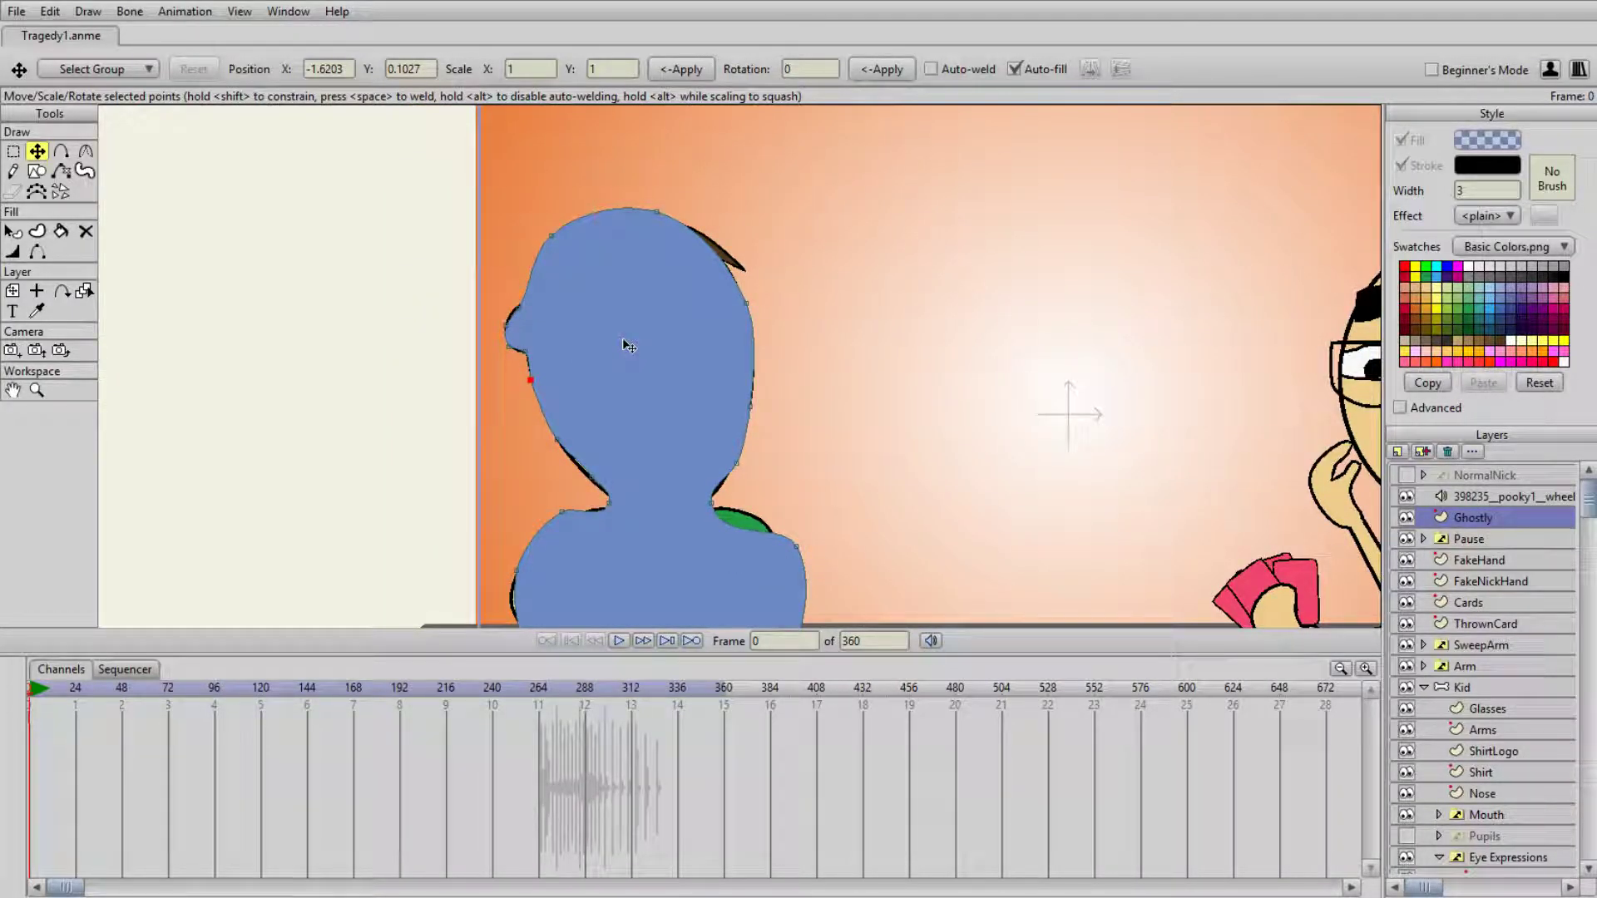
pyautogui.press('a')
pyautogui.click(742, 531)
pyautogui.press('t')
pyautogui.click(741, 531)
pyautogui.moveTo(742, 531); pyautogui.dragTo(780, 545)
pyautogui.scroll(-2, 784, 467)
pyautogui.scroll(-2, 786, 465)
pyautogui.scroll(2, 807, 418)
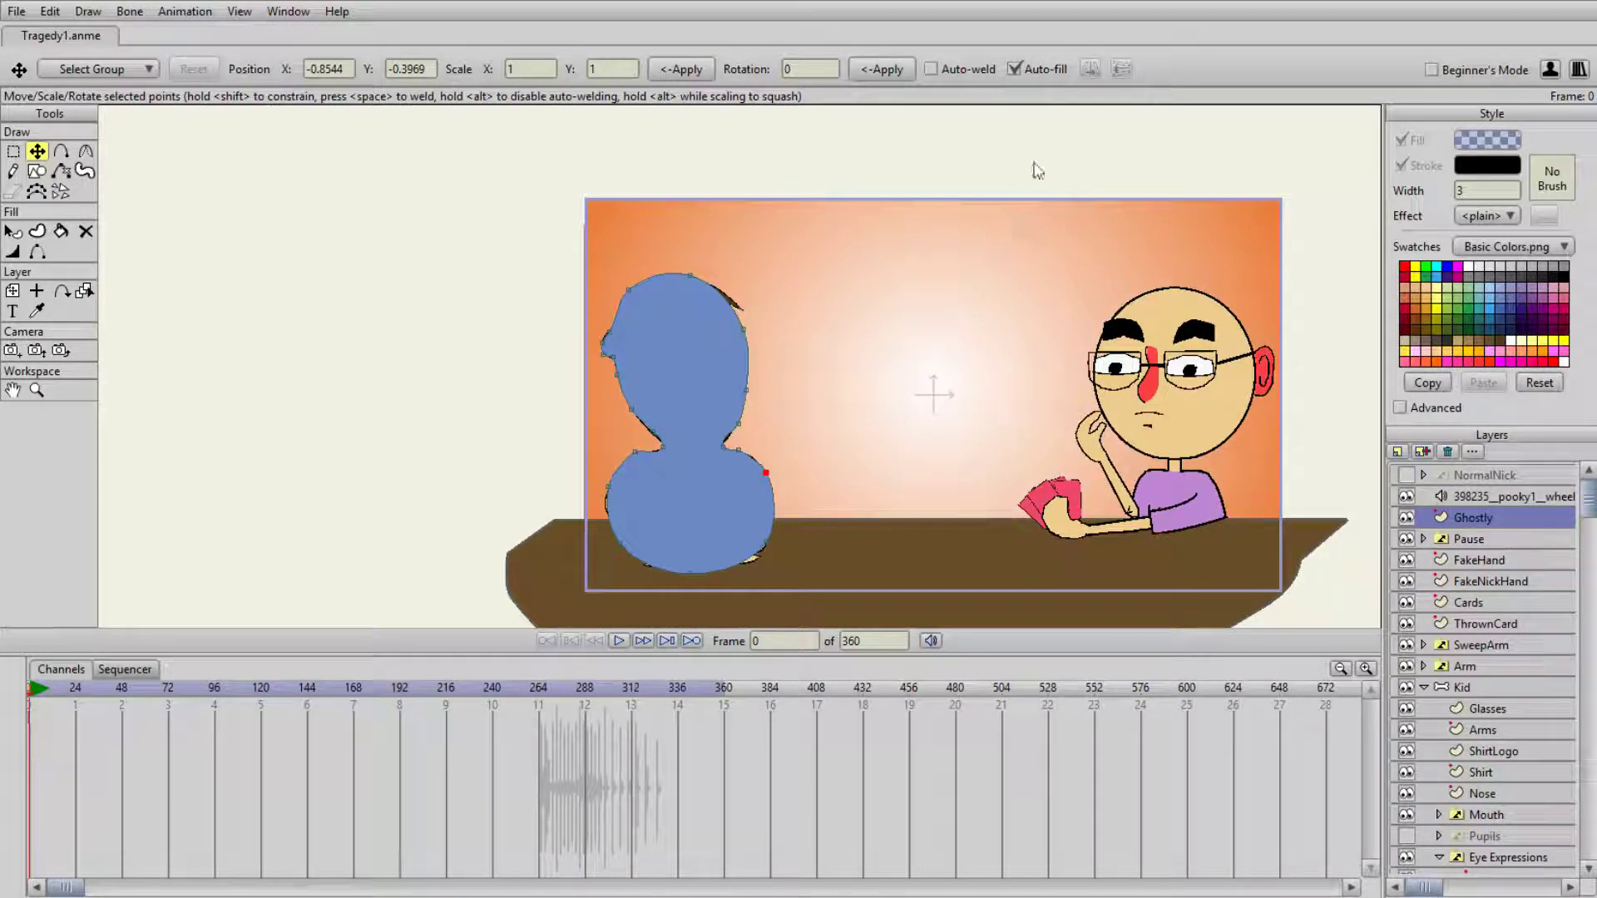
# - Add a point at the head's upper right edge and pull it outward over the protruding hair
pyautogui.scroll(3, 730, 287)
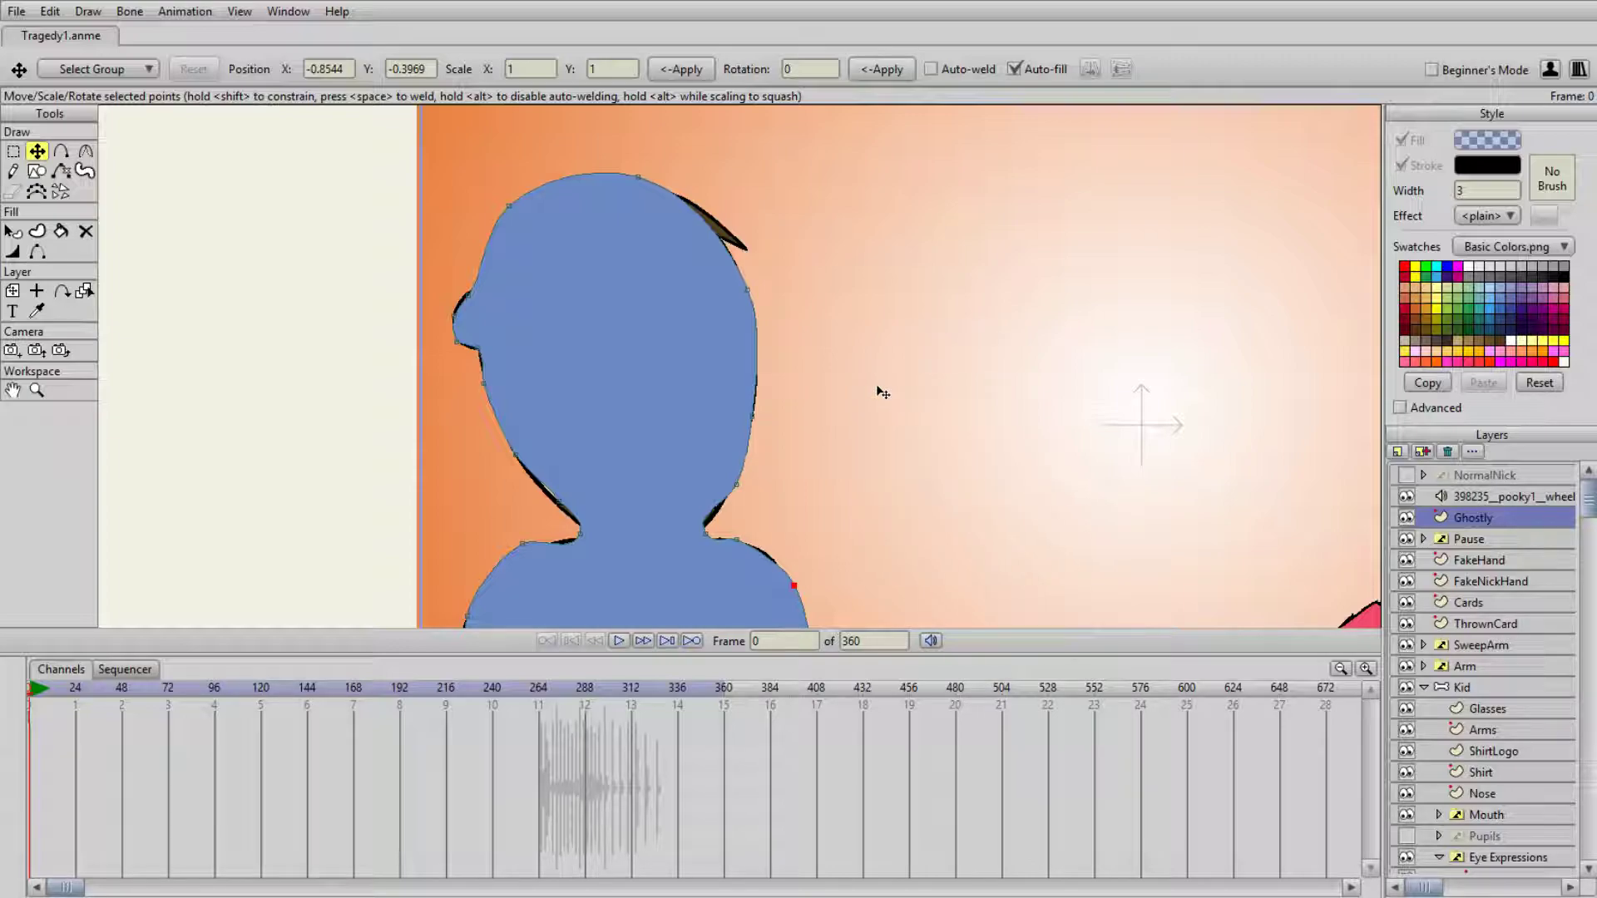
pyautogui.press('a')
pyautogui.click(718, 239)
pyautogui.press('t')
pyautogui.moveTo(718, 240); pyautogui.dragTo(726, 227)
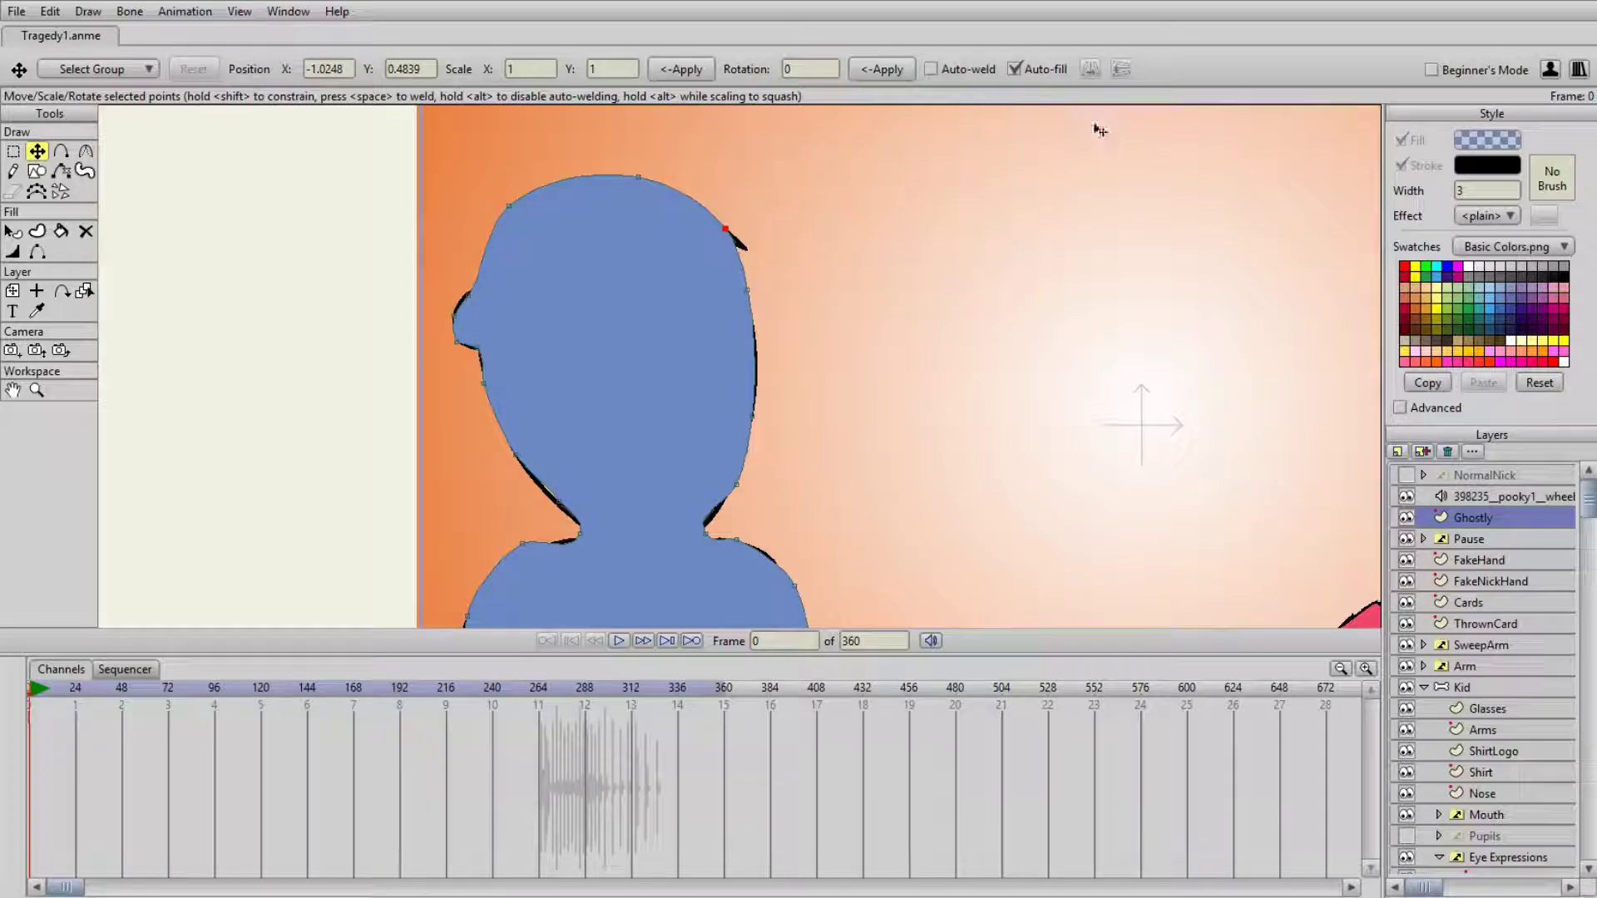
# - Preview the blue silhouette's transparency over the man, then restore the solid editing display
pyautogui.scroll(-2, 790, 366)
pyautogui.scroll(-2, 789, 366)
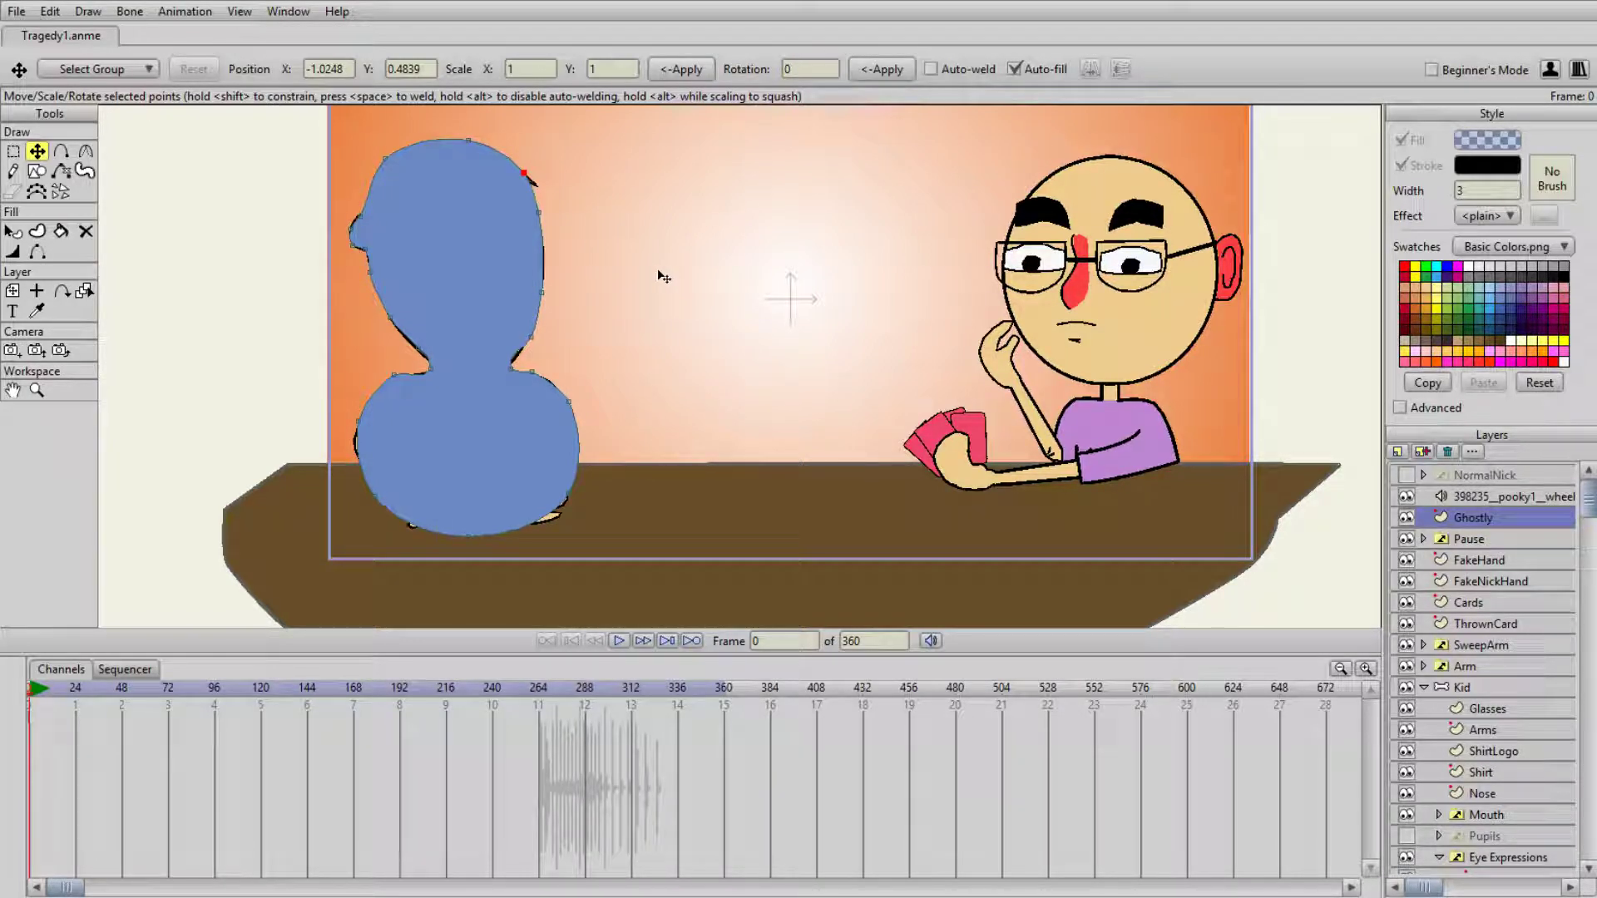
pyautogui.scroll(-3, 759, 331)
pyautogui.scroll(2, 796, 321)
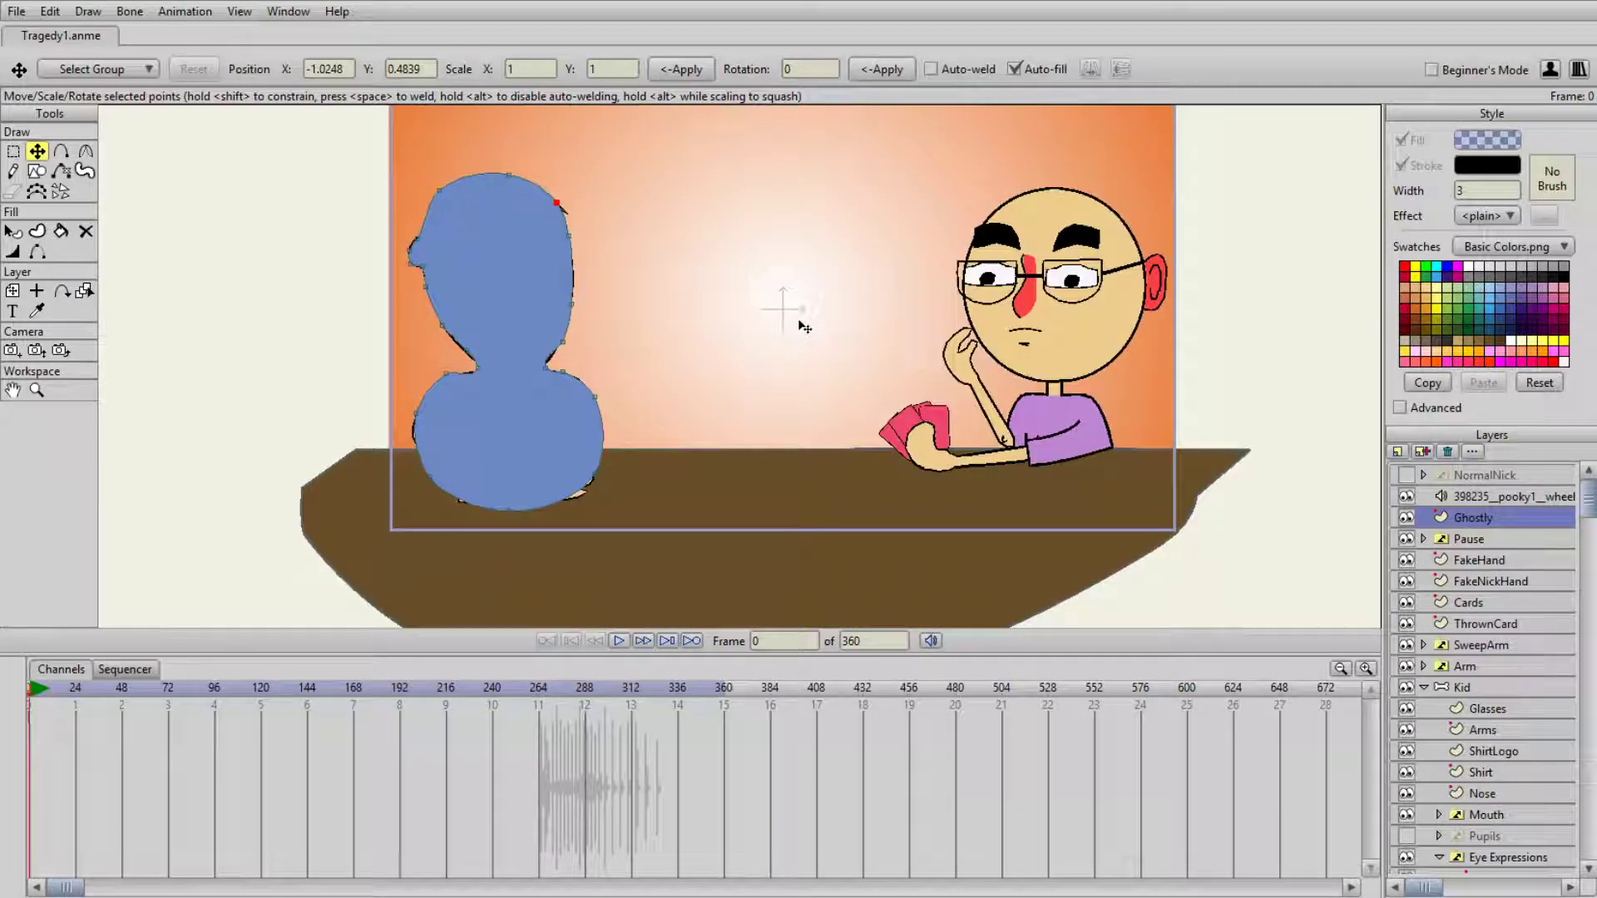
pyautogui.scroll(-2, 774, 320)
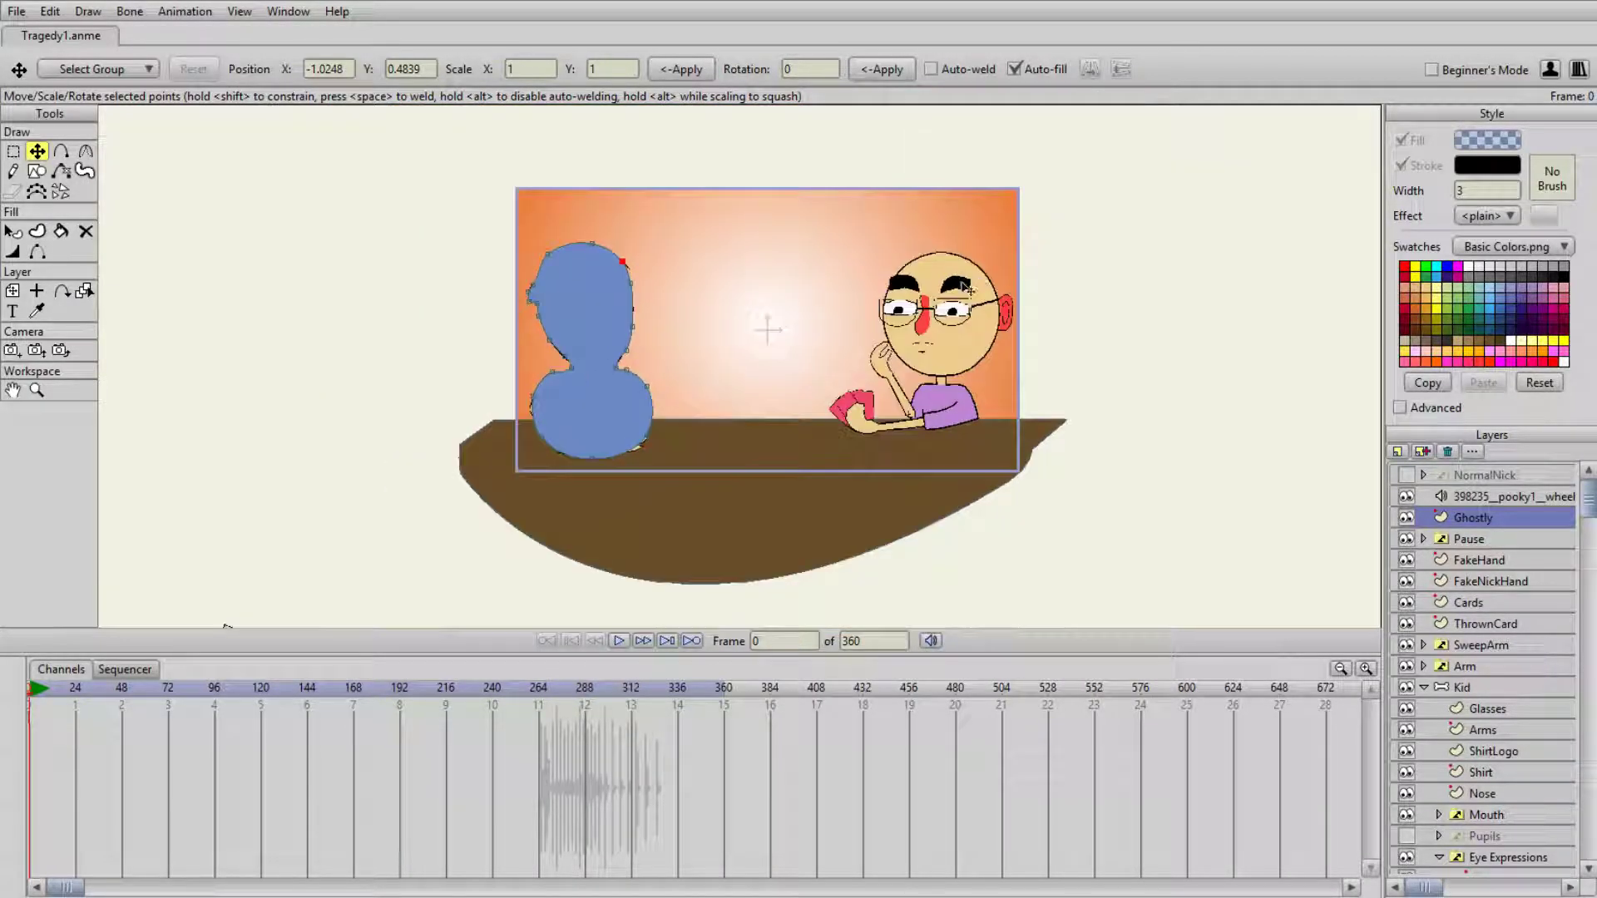
pyautogui.scroll(3, 875, 306)
pyautogui.moveTo(874, 303); pyautogui.dragTo(826, 341)
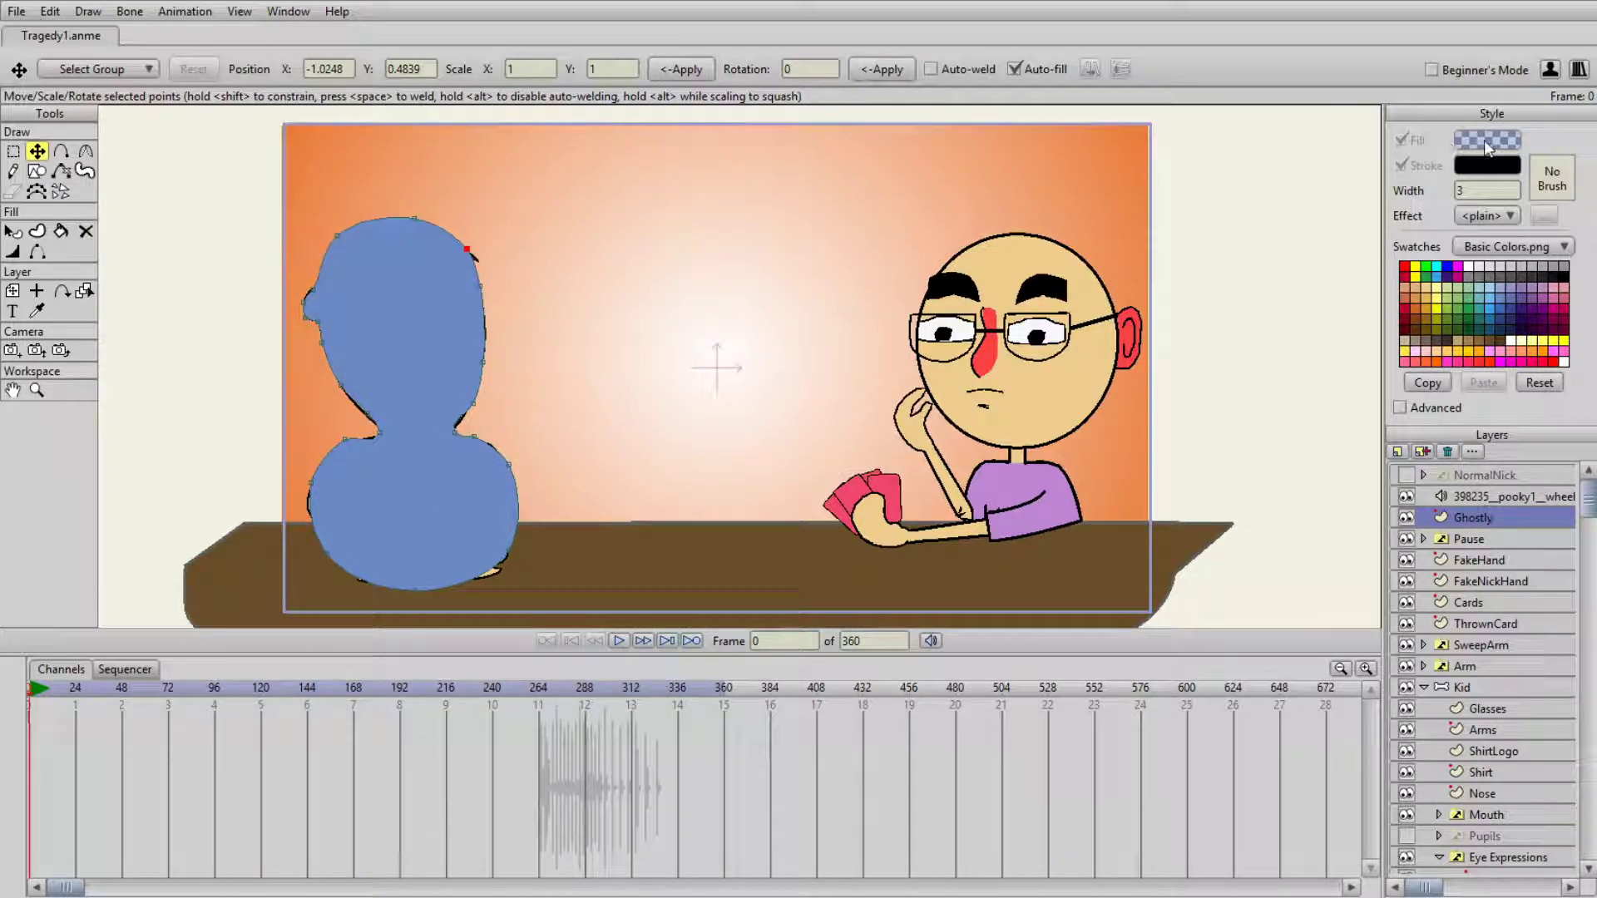
pyautogui.hotkey('ctrl', 'j')
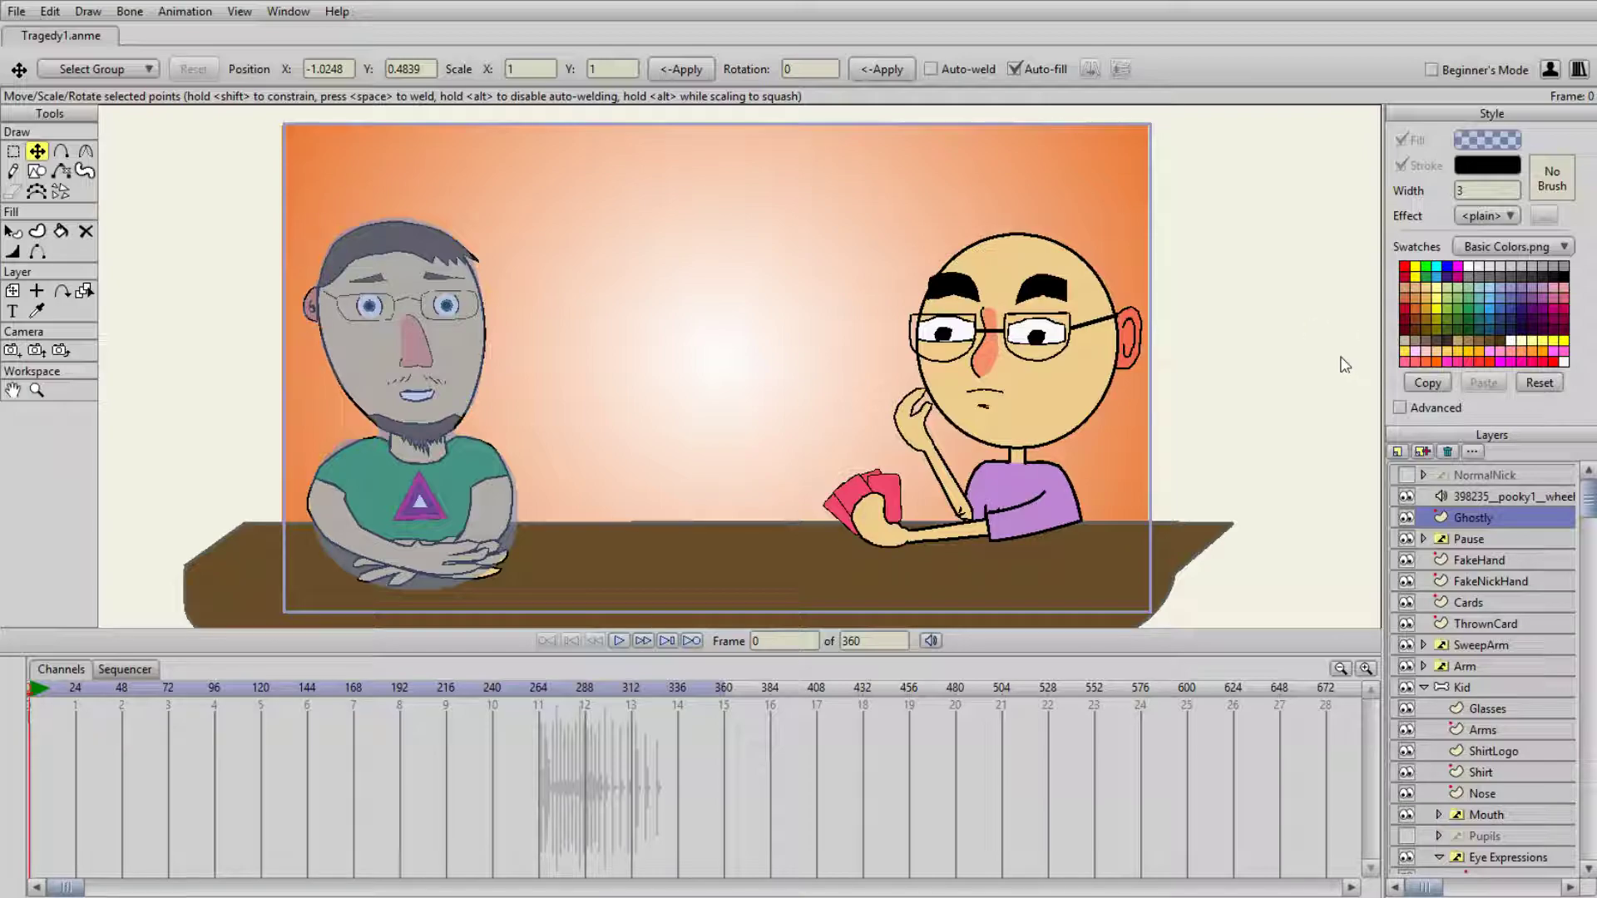
pyautogui.hotkey('ctrl', 'j')
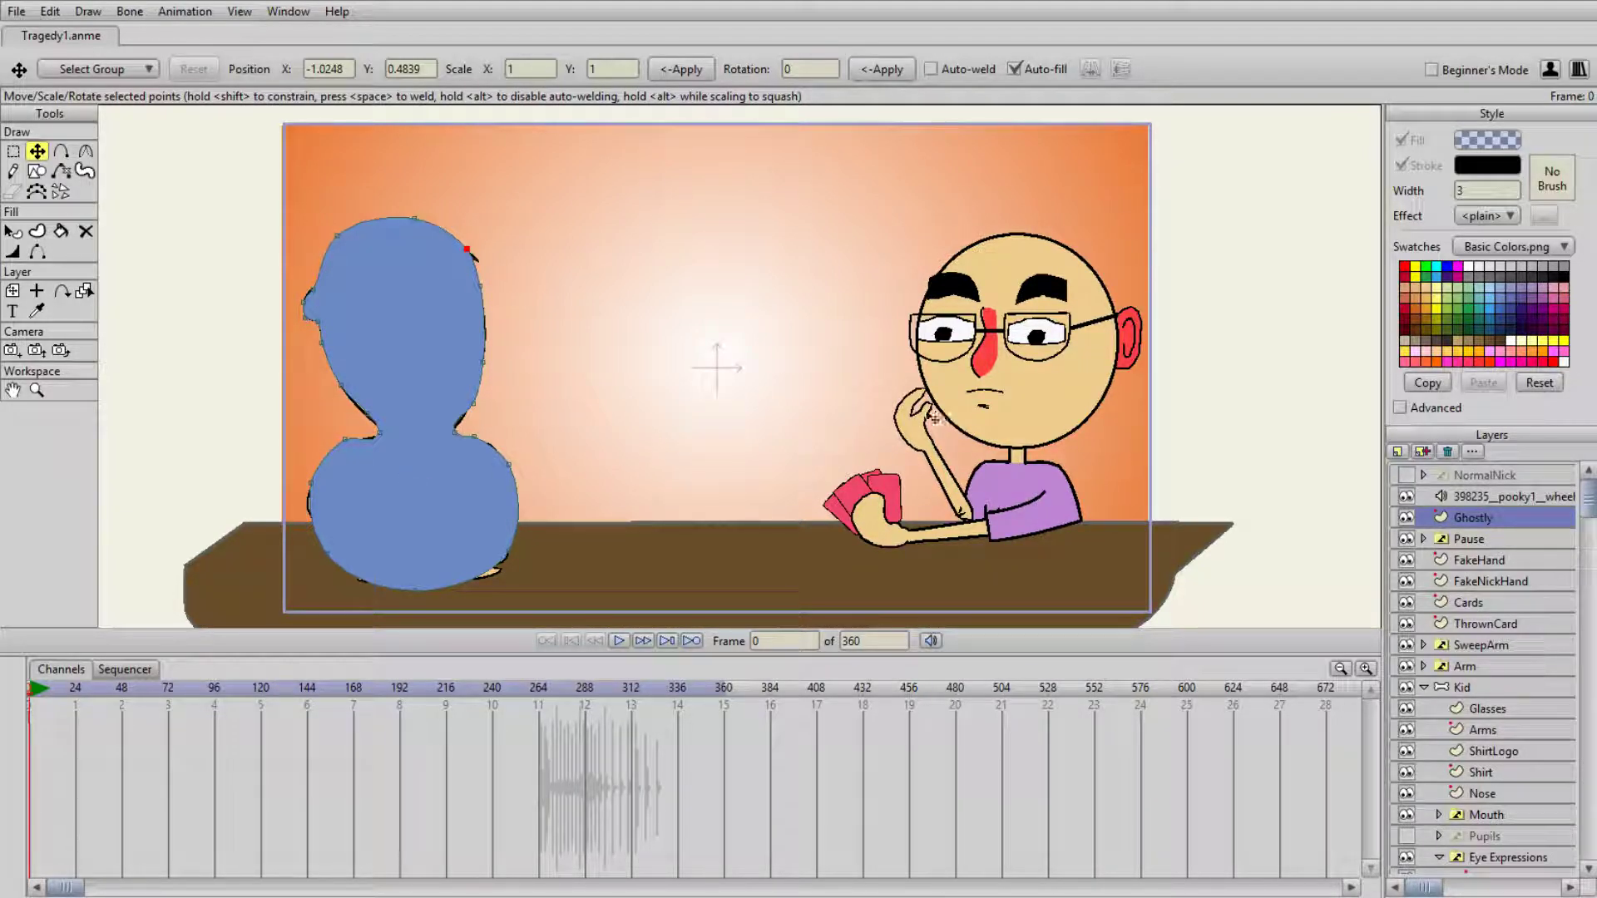
pyautogui.scroll(-2, 887, 420)
pyautogui.scroll(2, 887, 420)
pyautogui.scroll(1, 651, 359)
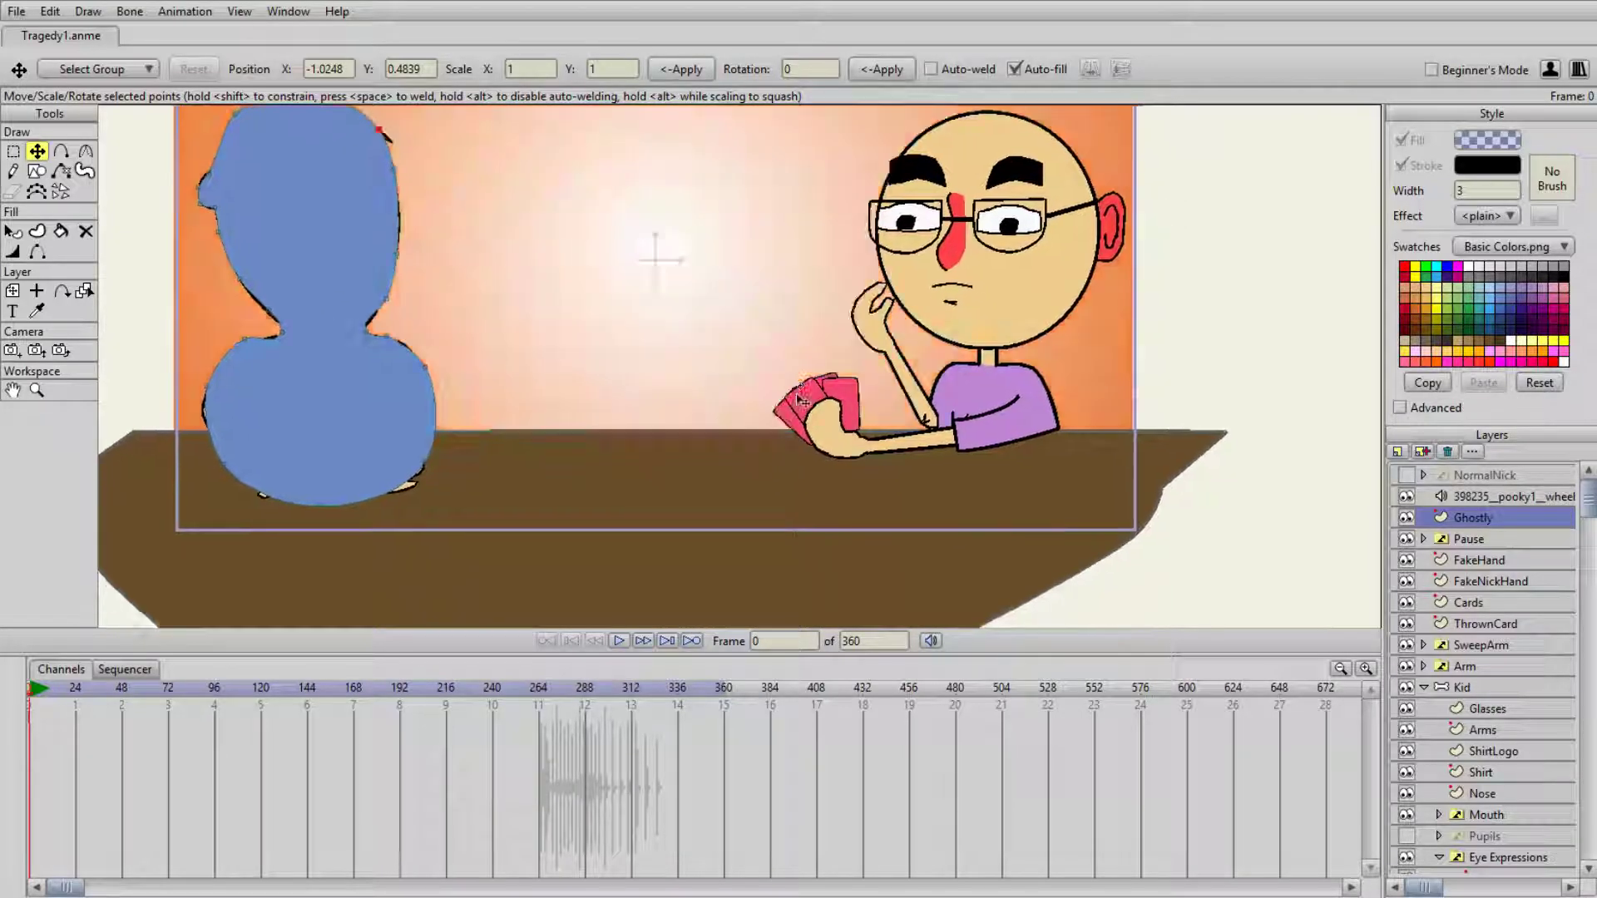
pyautogui.moveTo(721, 327); pyautogui.dragTo(738, 393)
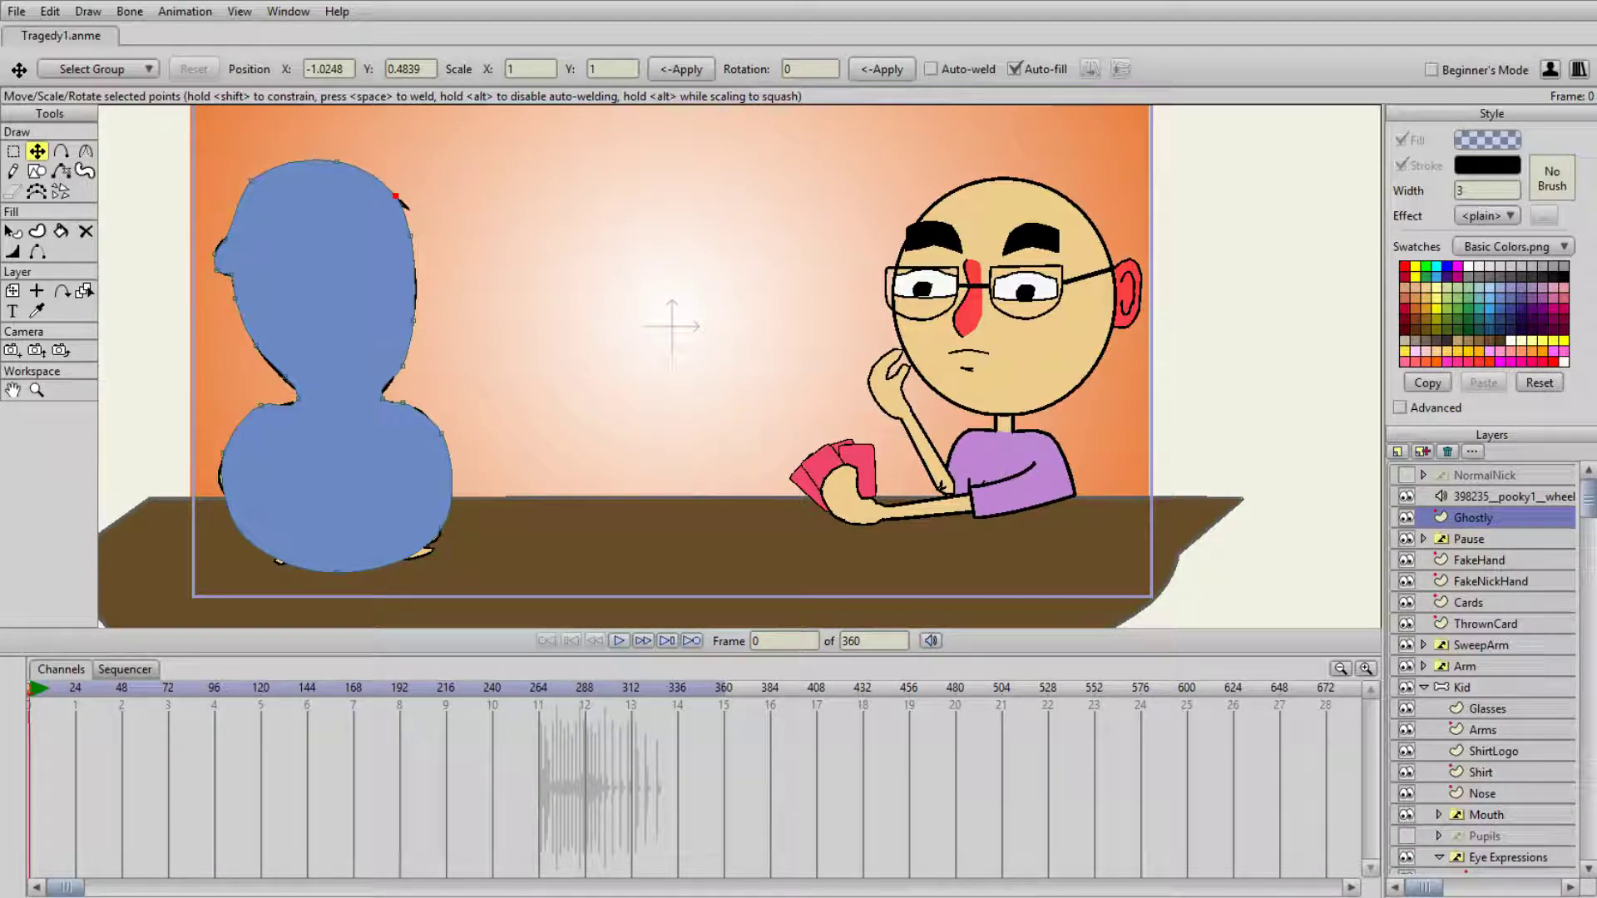
# - Deselect the silhouette's point and hide the Cards and ThrownCard layers
pyautogui.click(580, 513)
pyautogui.click(1405, 602)
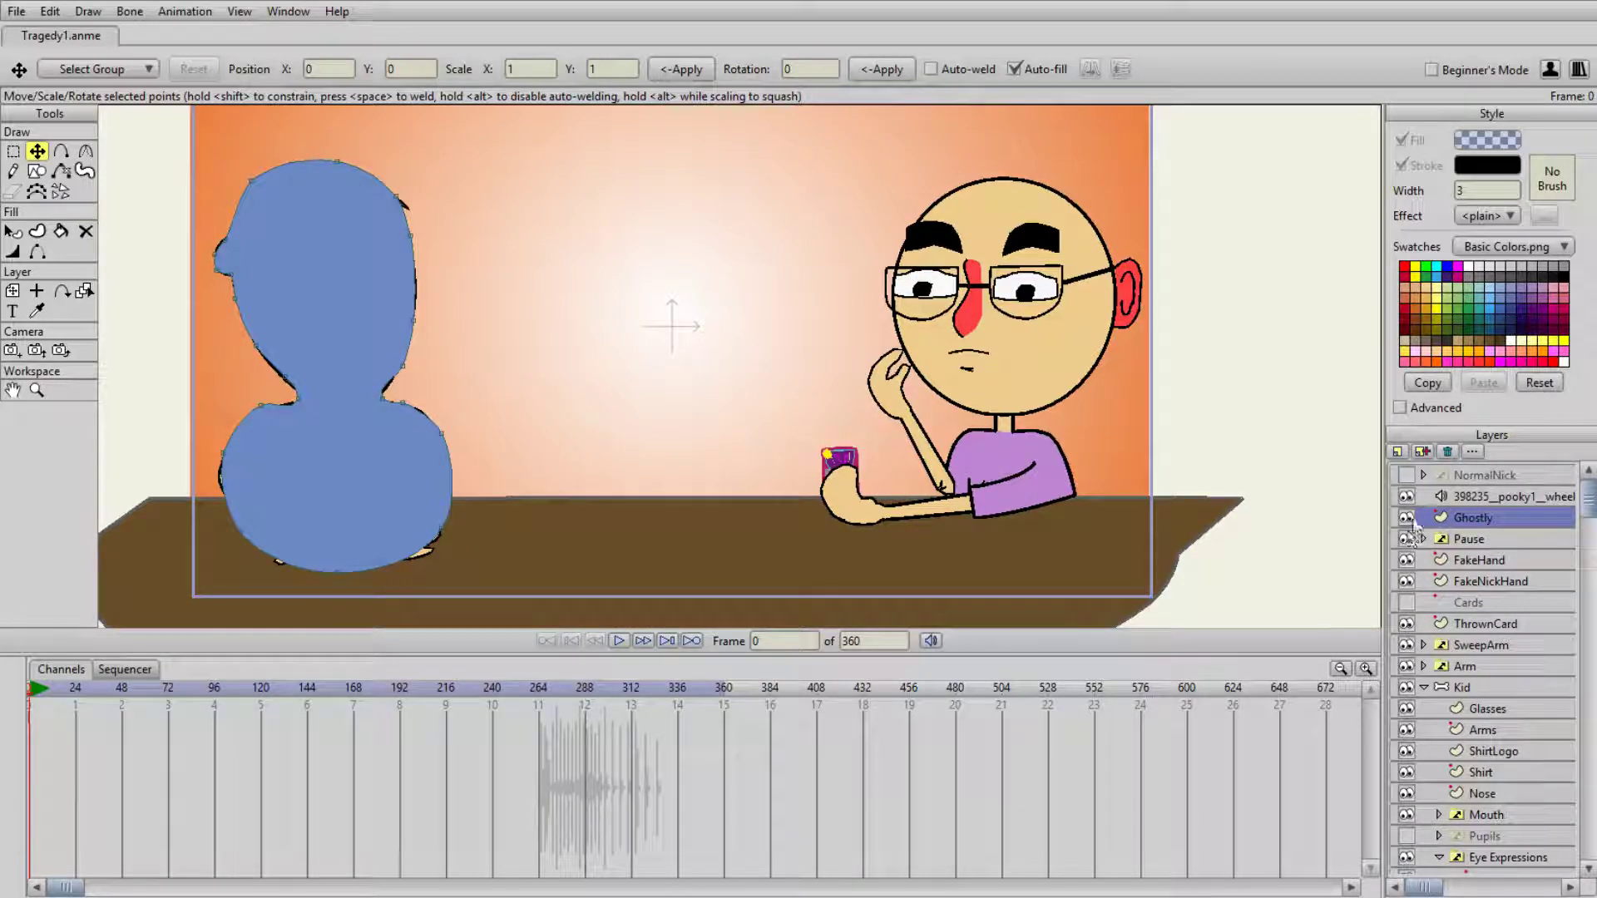
pyautogui.click(1406, 624)
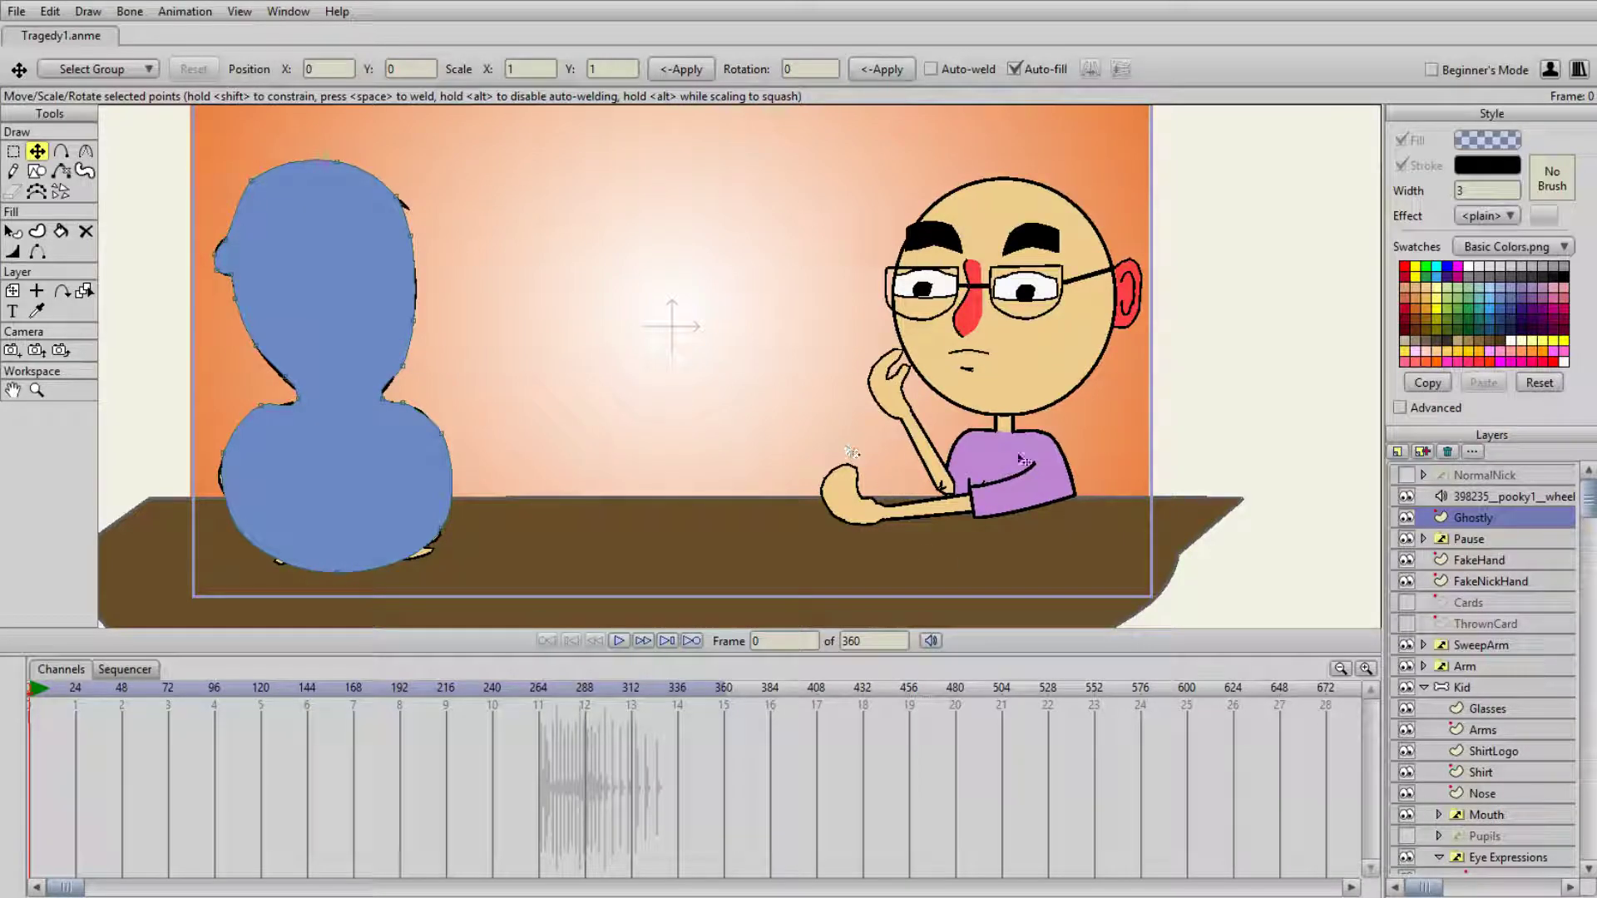
# - Replace the text of the text layer in the 1Something group with "DAE something programmy sounding" in quotation marks
pyautogui.scroll(-3, 1463, 748)
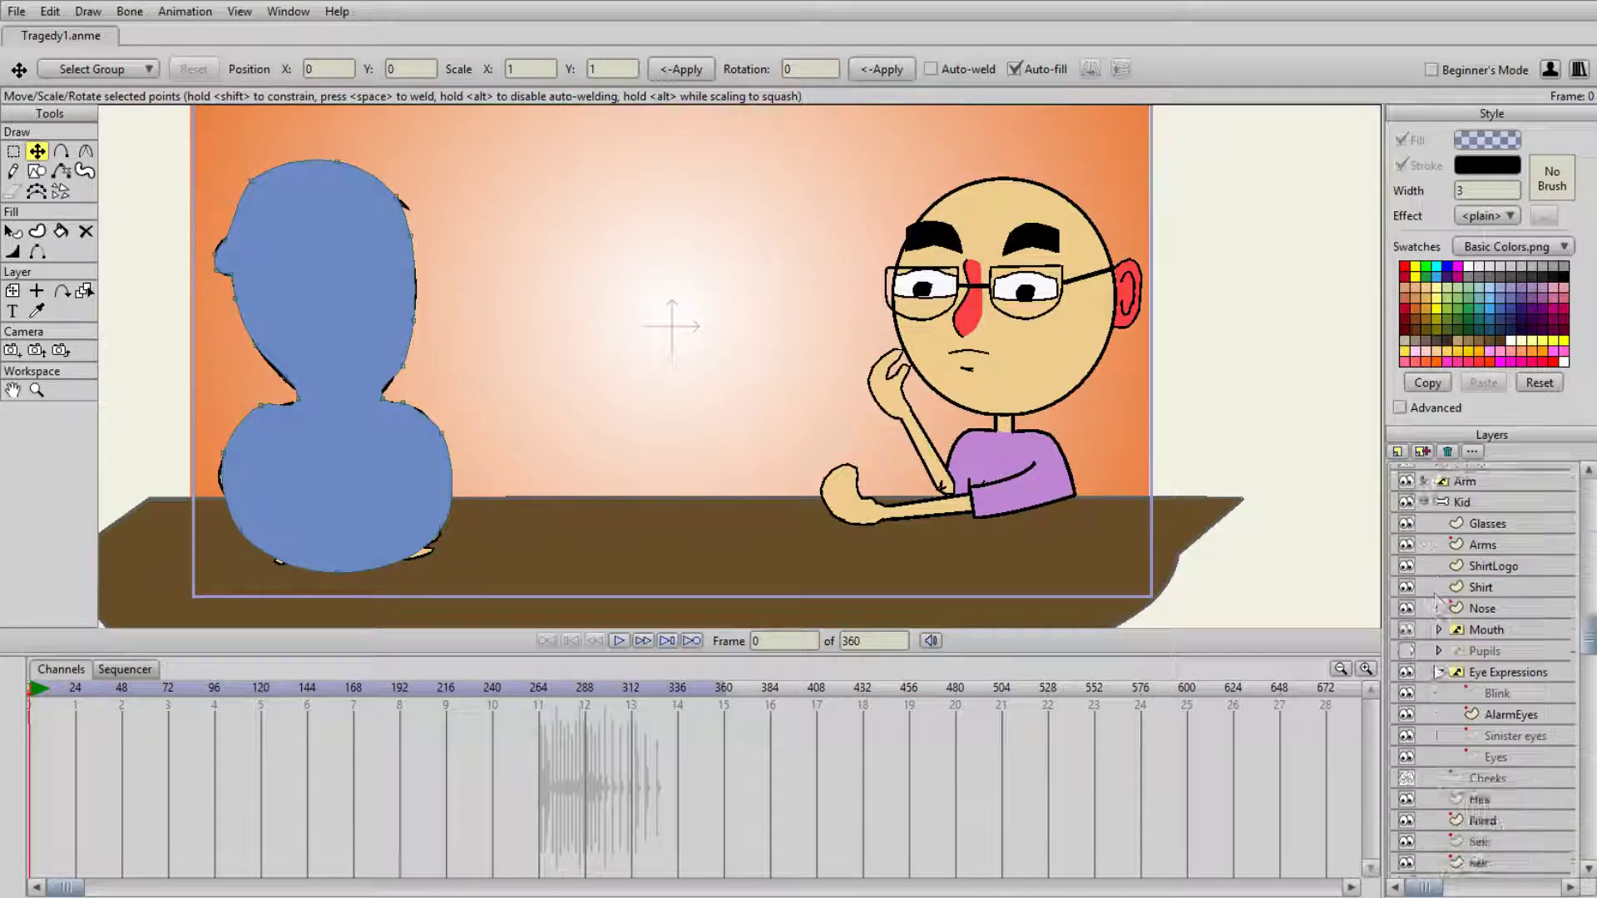
pyautogui.scroll(-3, 1465, 736)
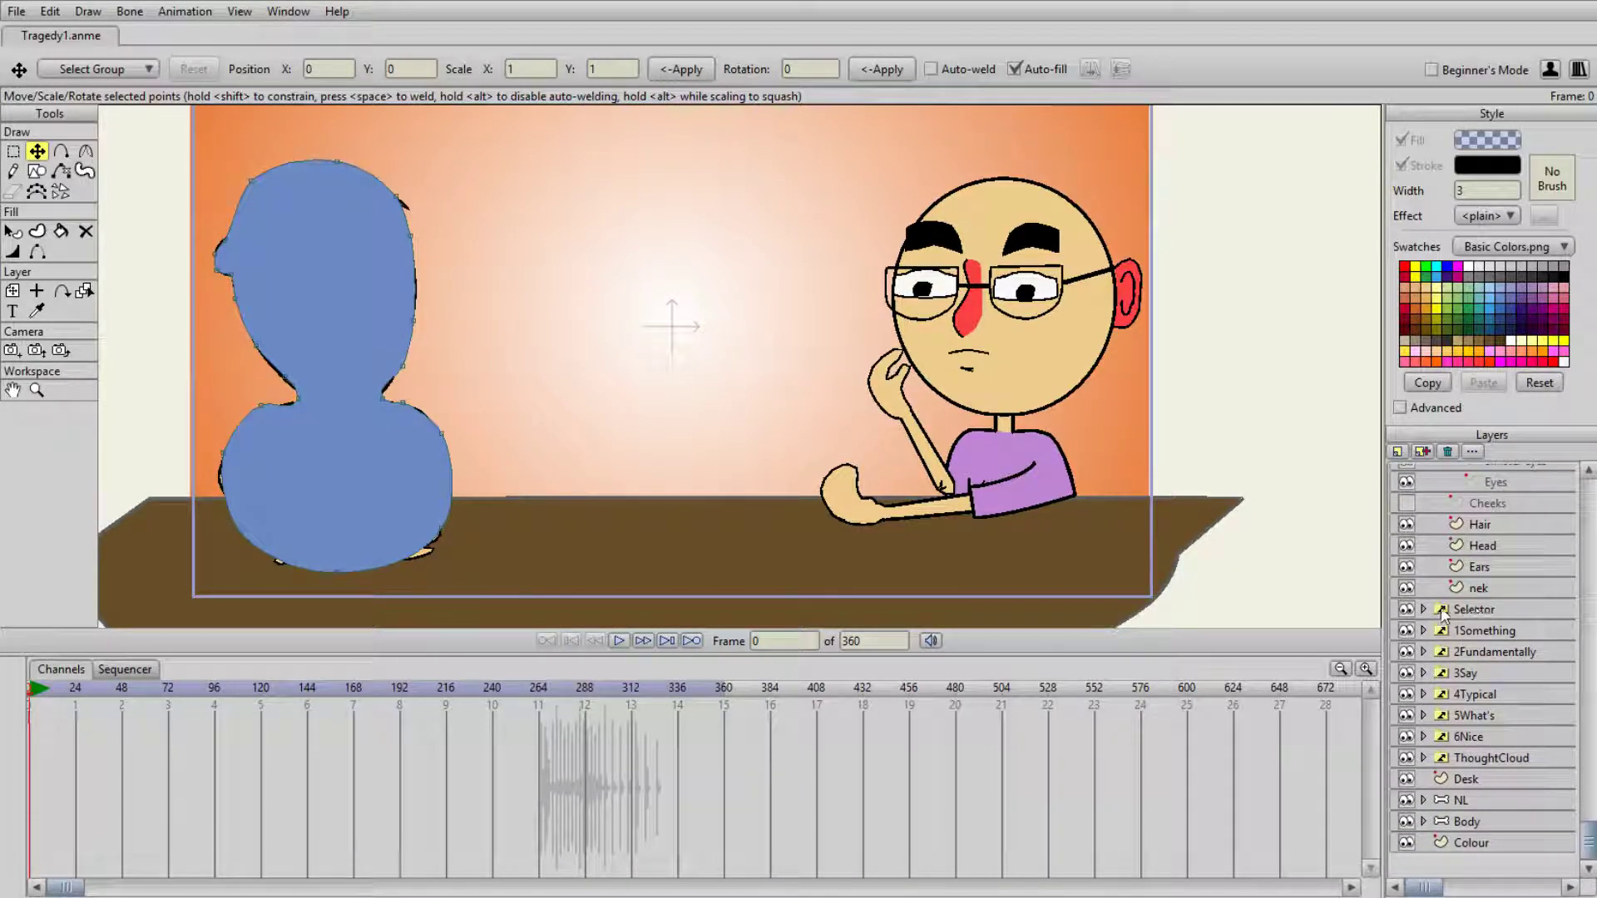
pyautogui.click(1424, 610)
pyautogui.click(1424, 609)
pyautogui.click(1424, 631)
pyautogui.click(1496, 673)
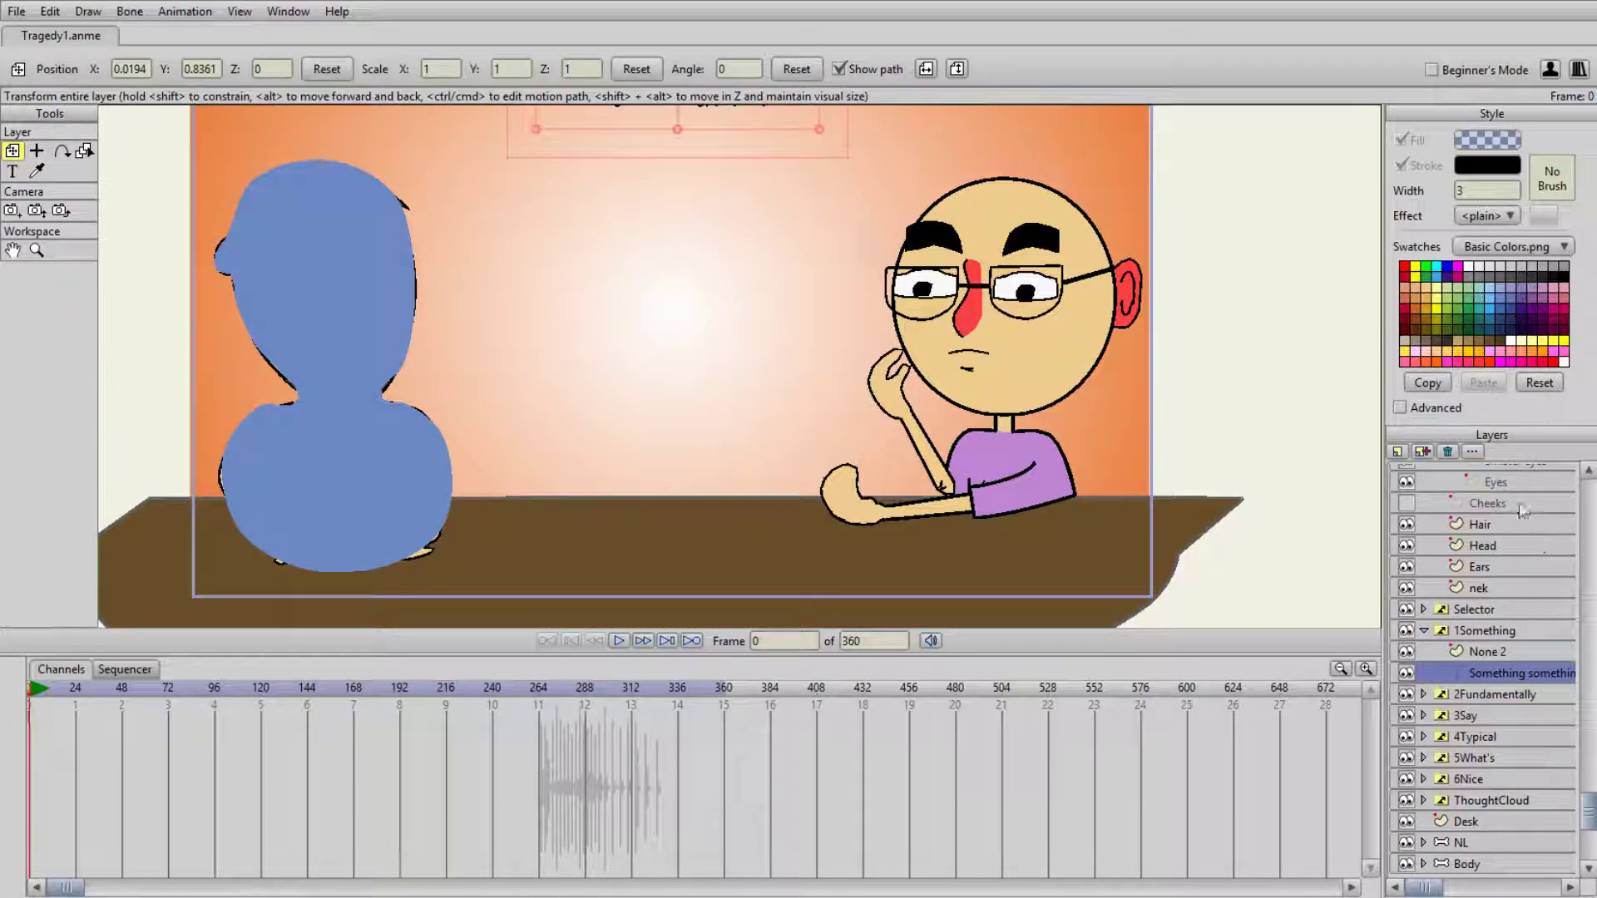
pyautogui.scroll(-2, 823, 299)
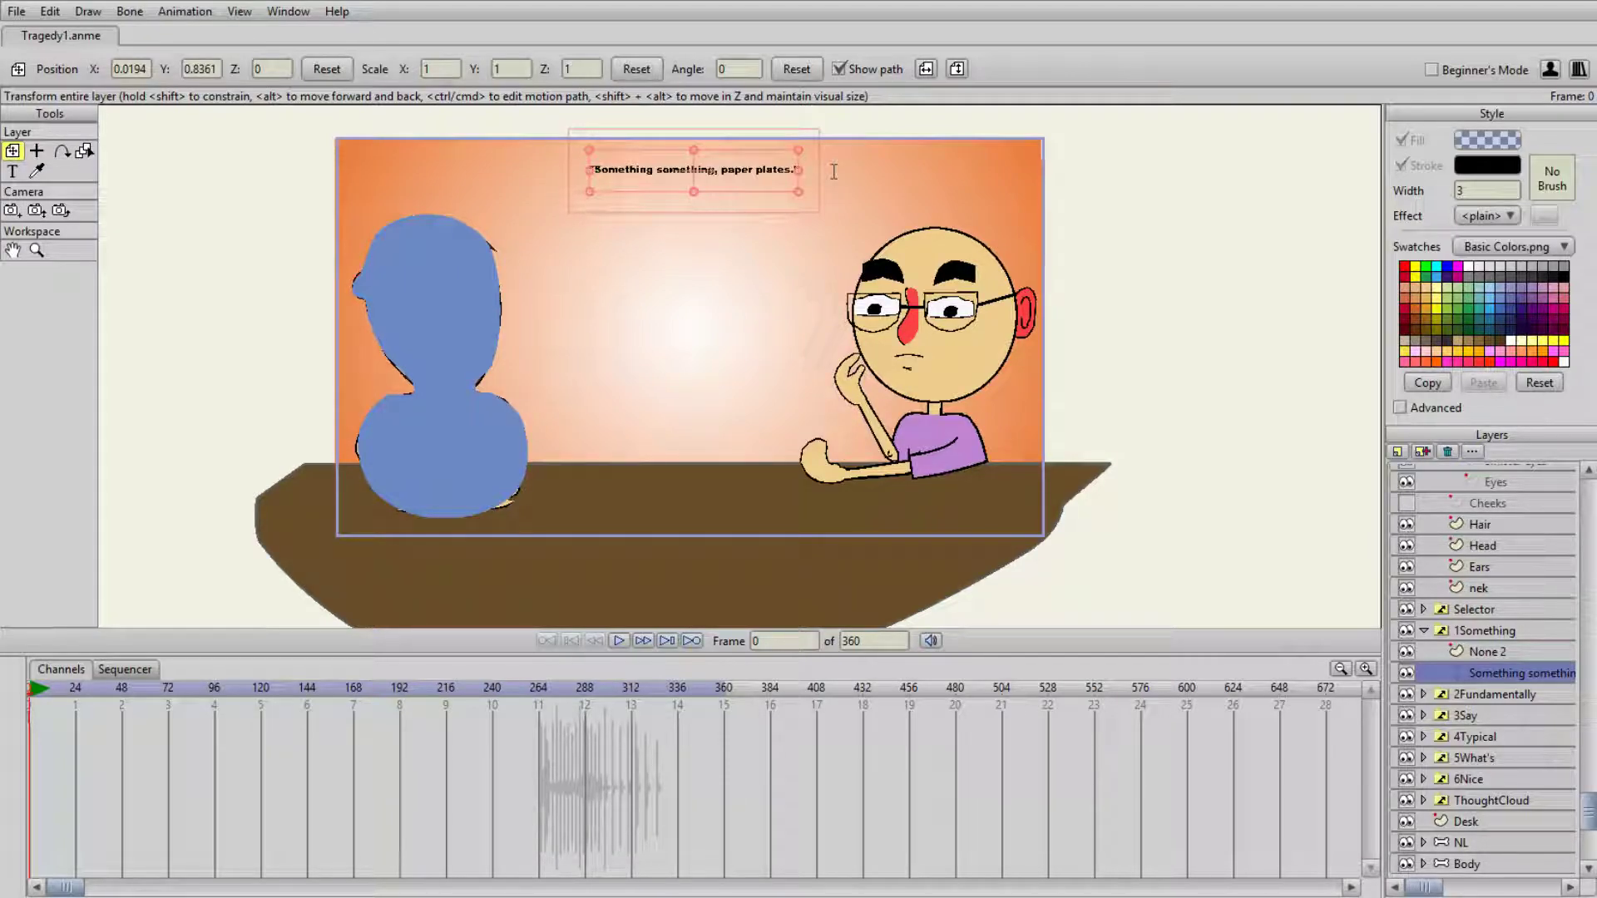
pyautogui.write('Done')
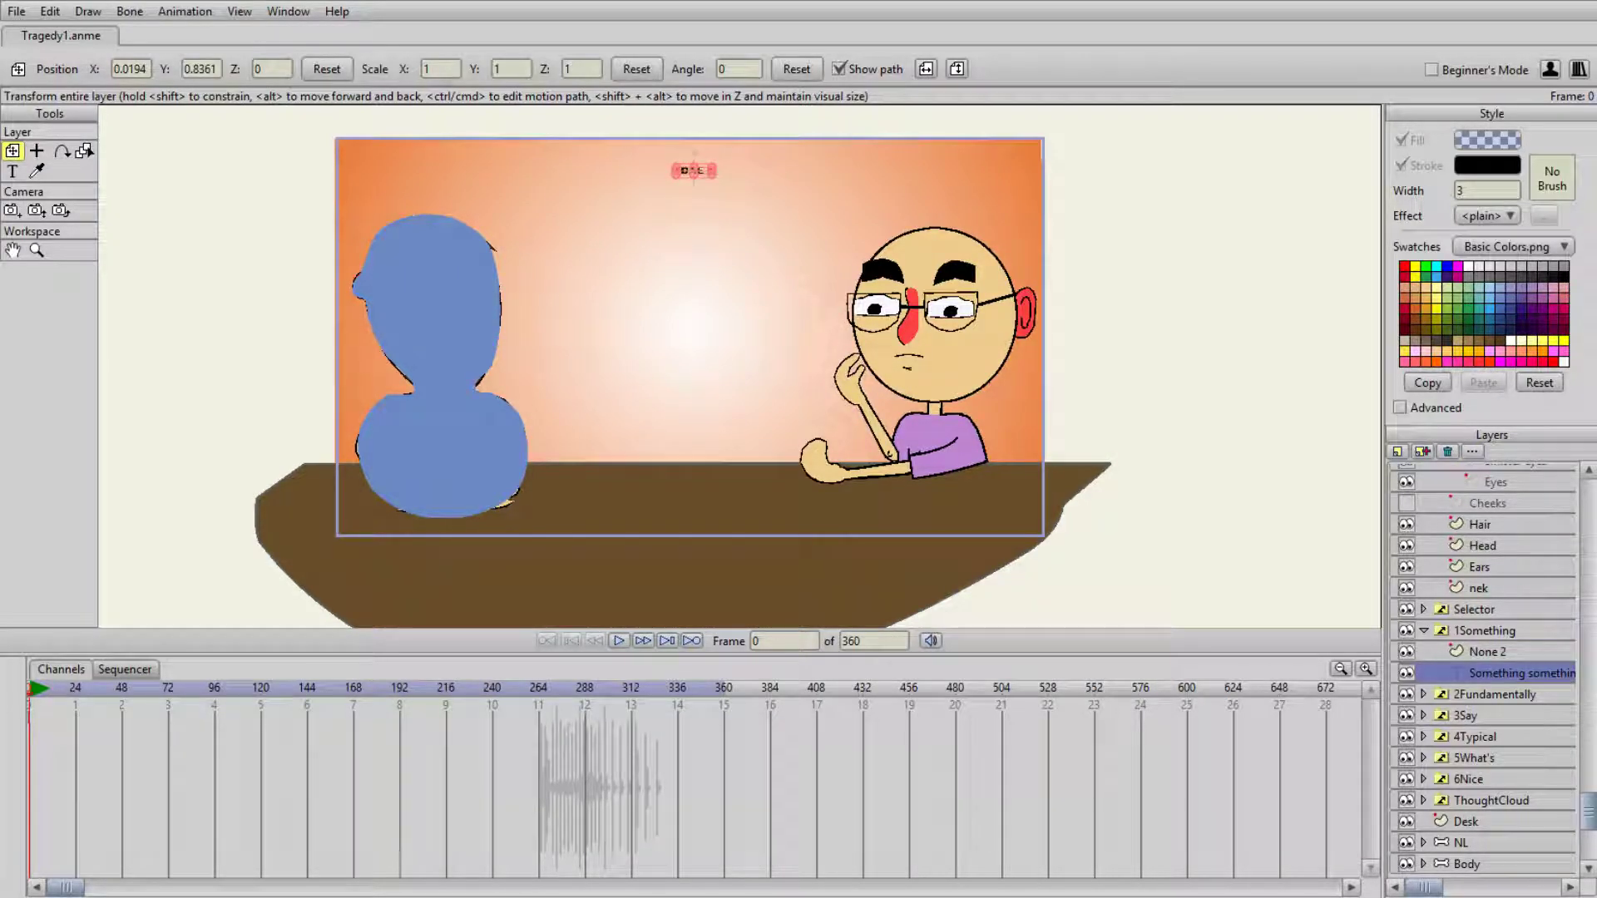
pyautogui.write(' somethin')
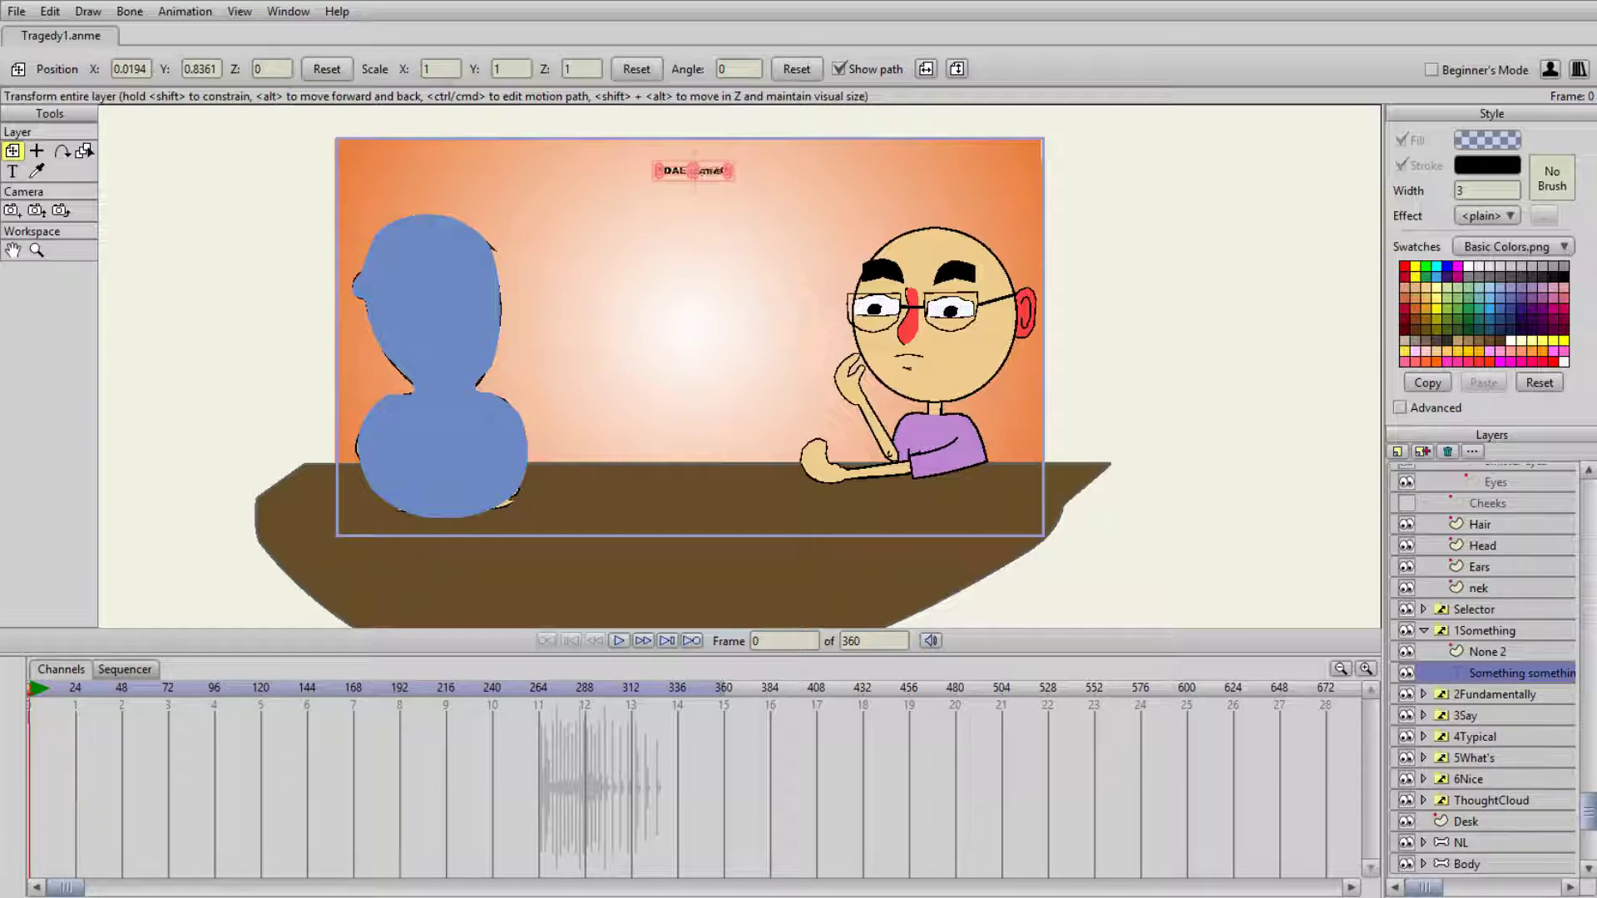
pyautogui.write('g')
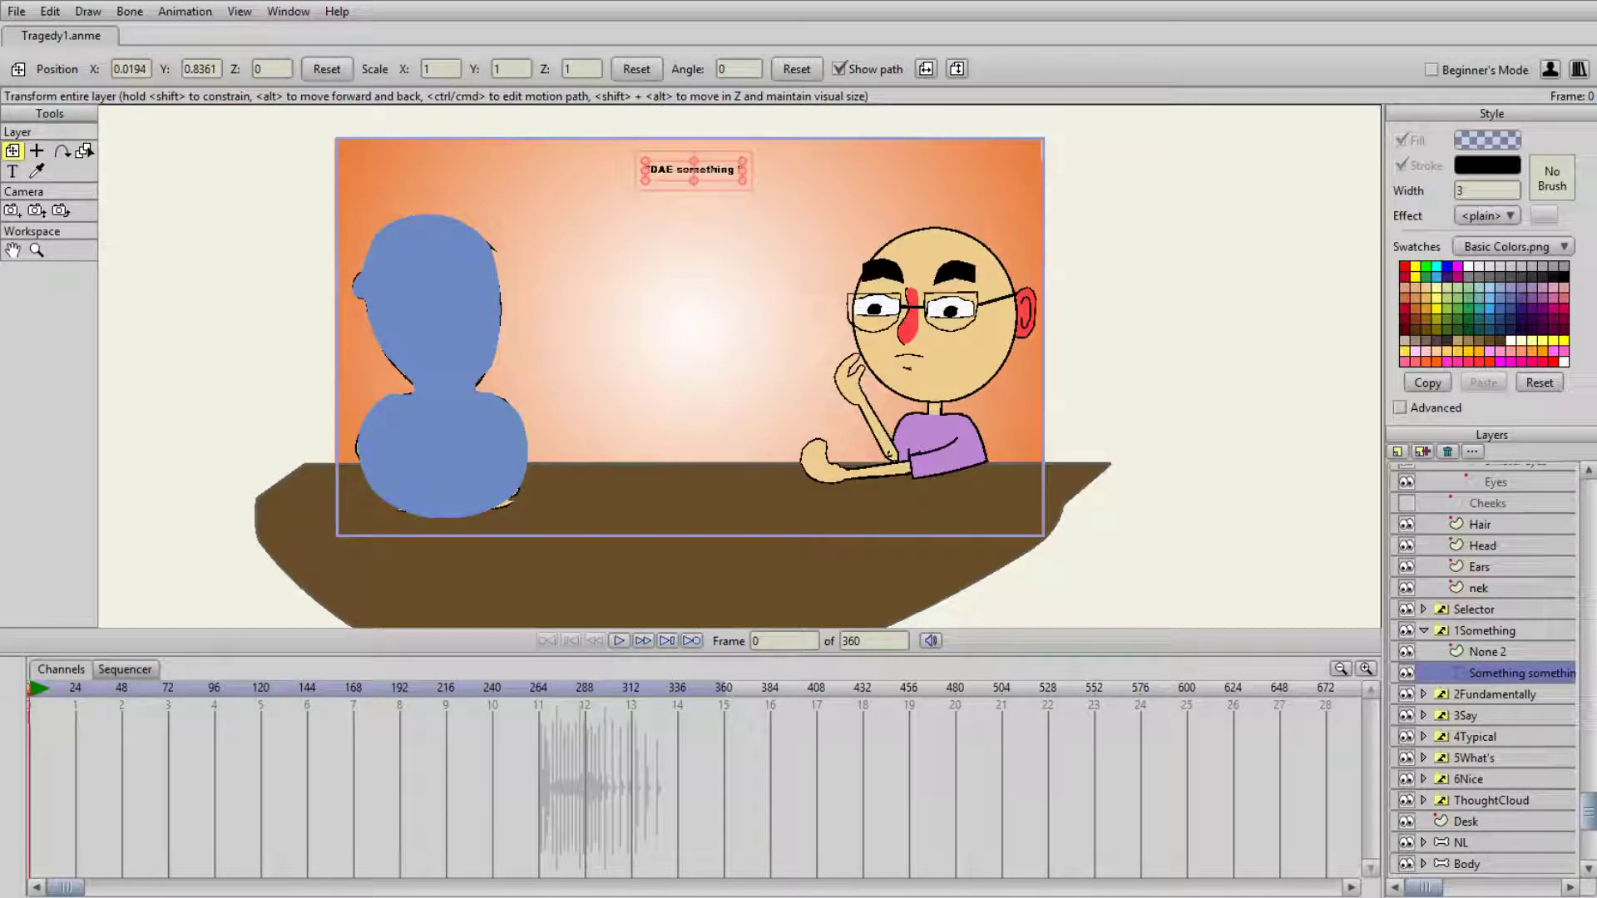
pyautogui.write('programmi')
pyautogui.write(' sounding')
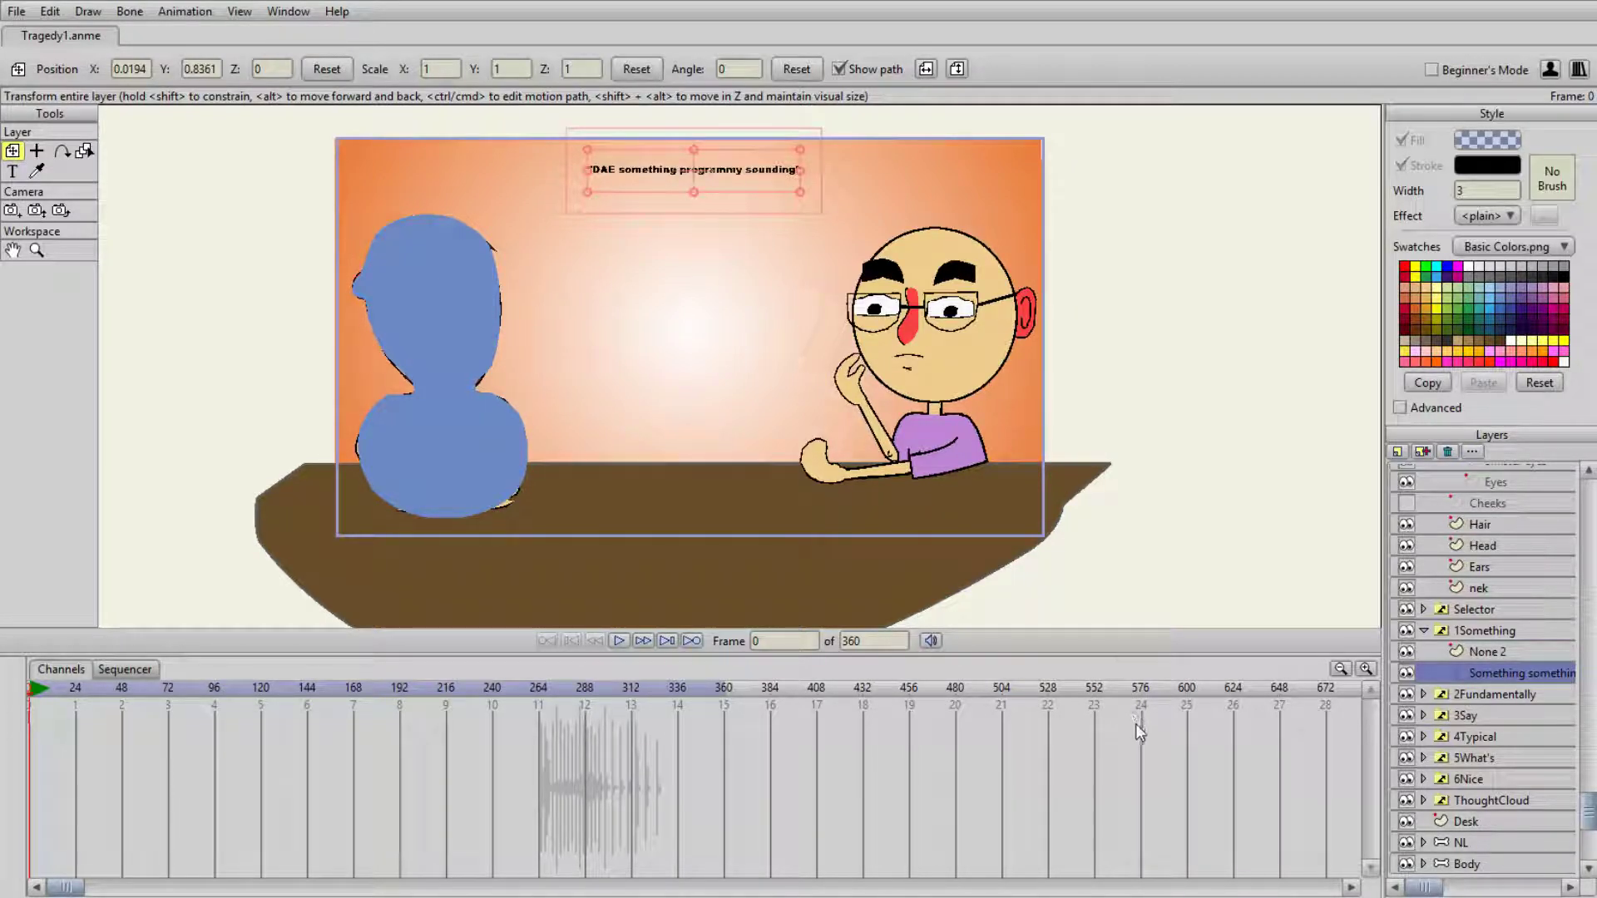
# - Rename the 1Something group as 1DAE and collapse it
pyautogui.click(1495, 629)
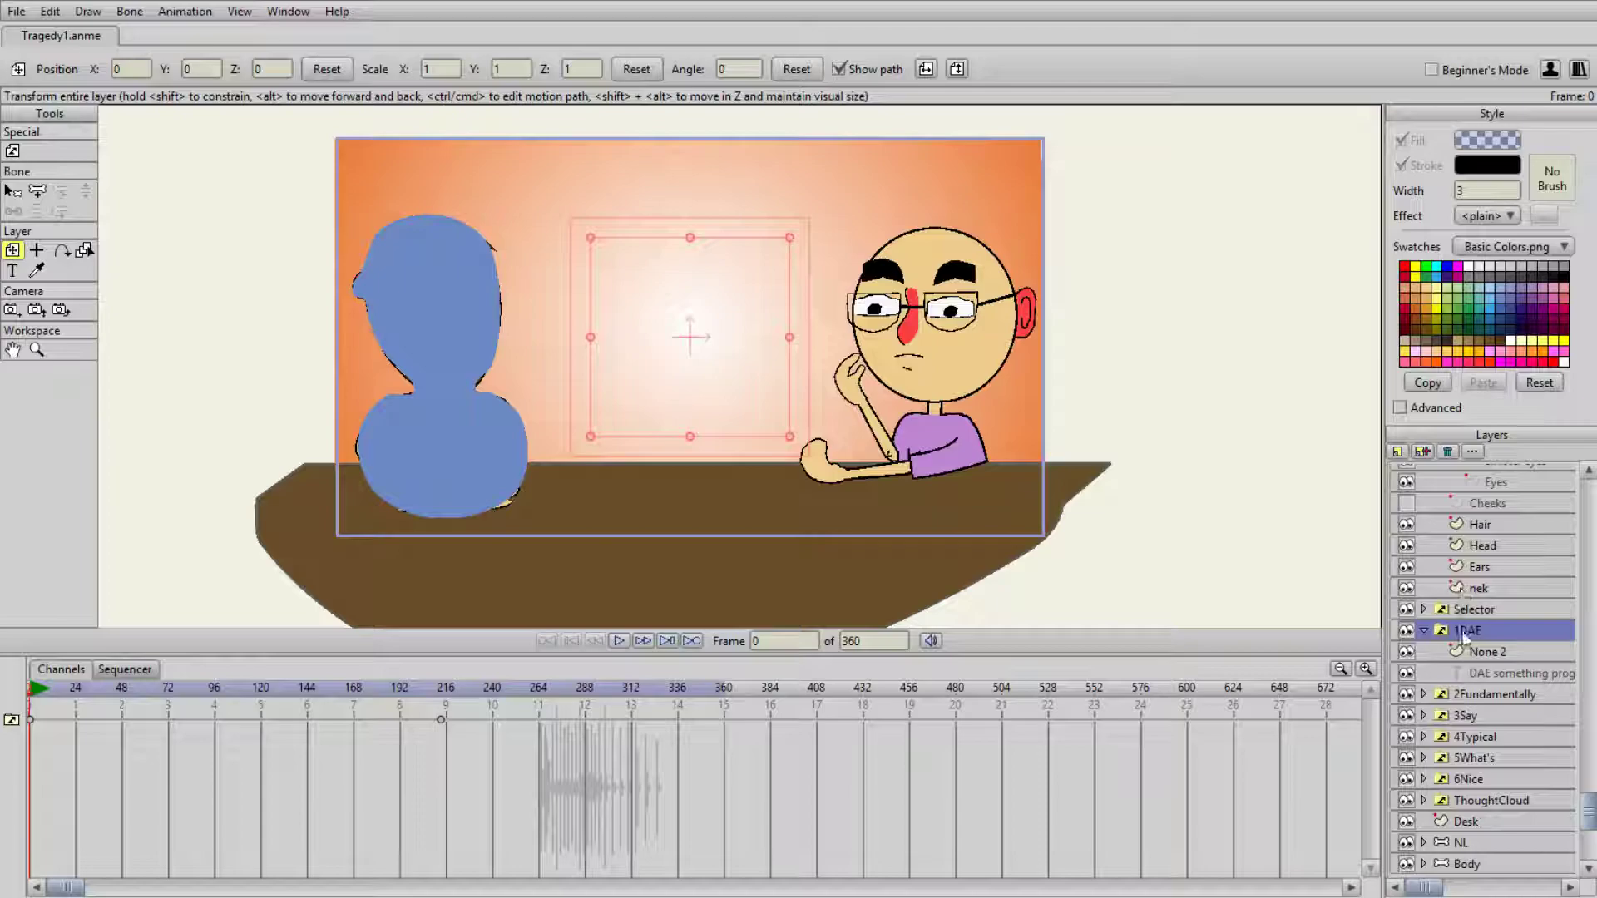
pyautogui.click(1424, 630)
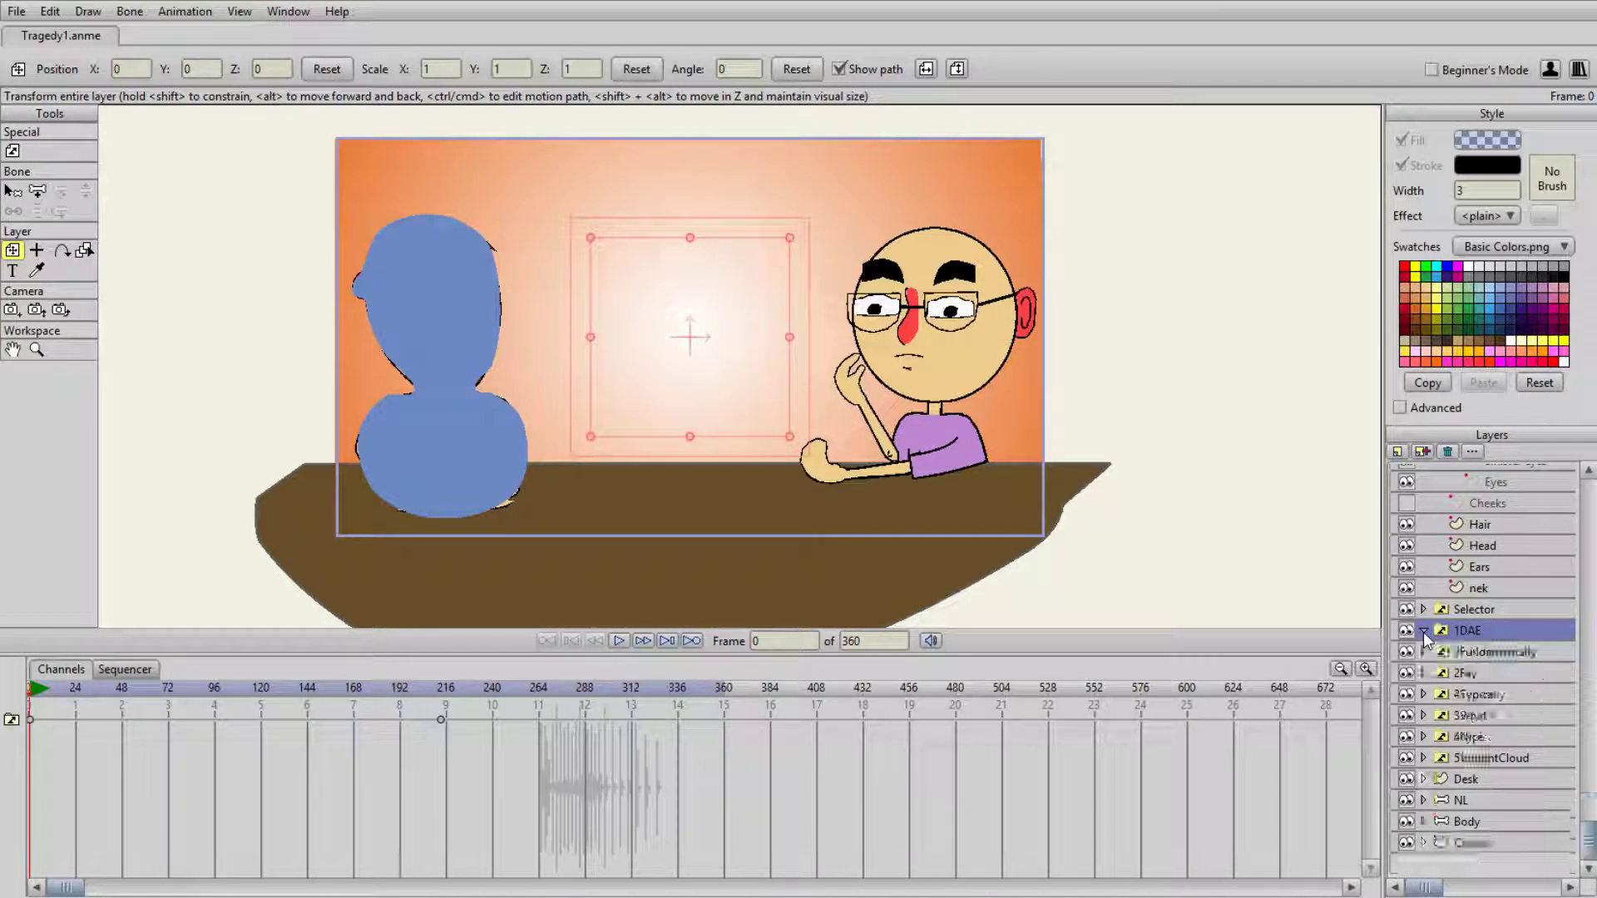
# - Replace the 1DAE group's switch keyframe at frame 213 so the group shows its DAE text layer
pyautogui.click(284, 695)
pyautogui.moveTo(283, 695); pyautogui.dragTo(46, 737)
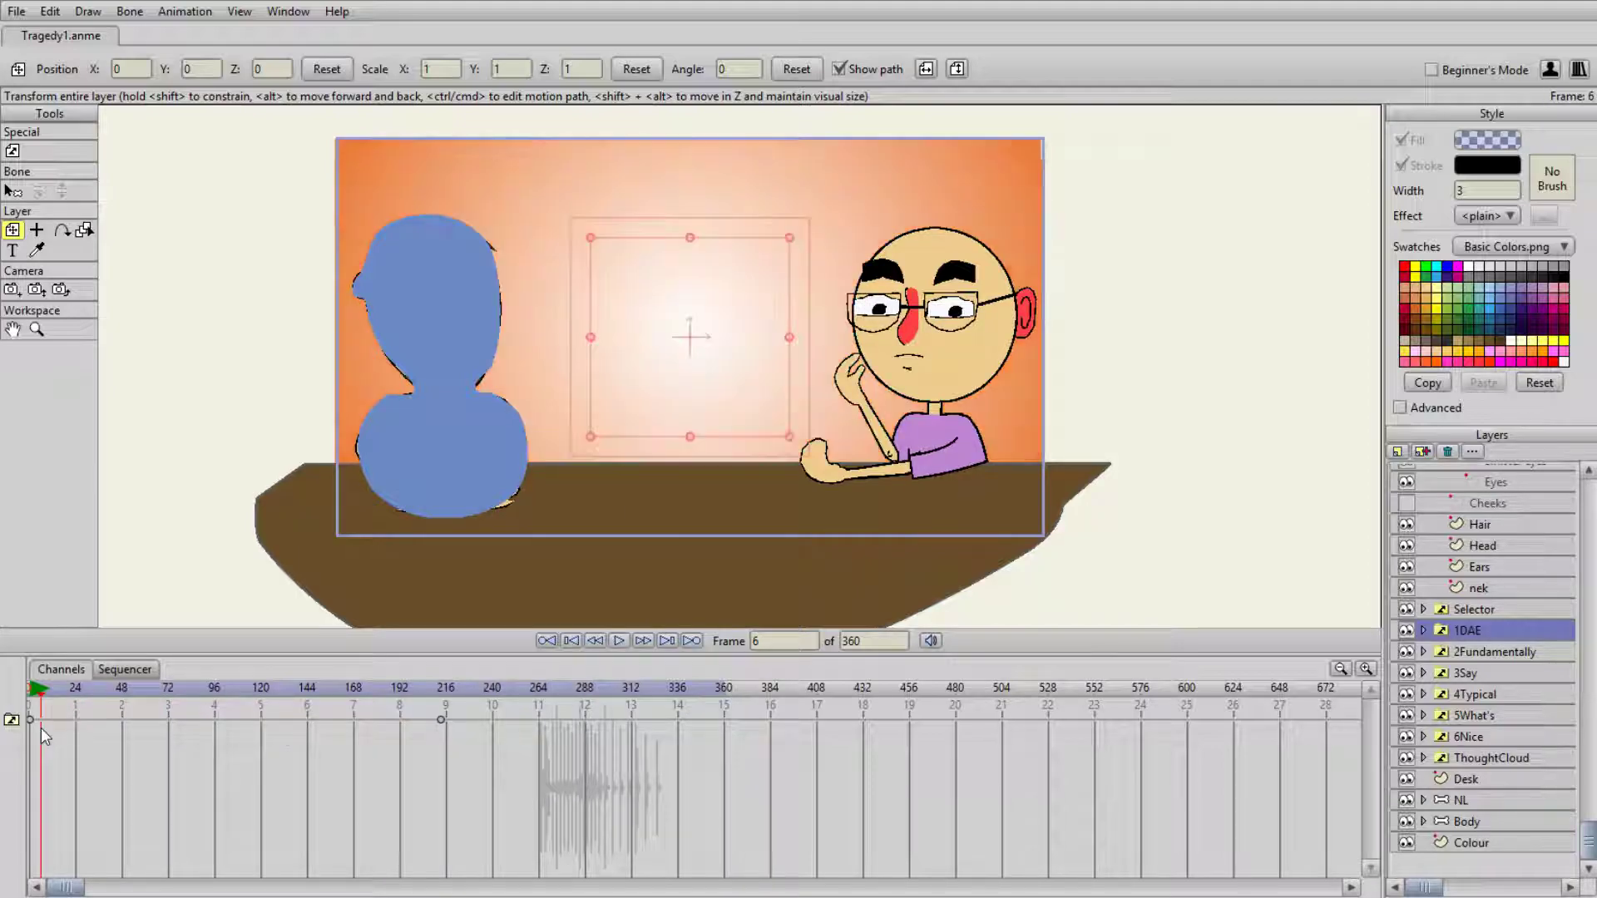
pyautogui.click(1424, 631)
pyautogui.click(1525, 673)
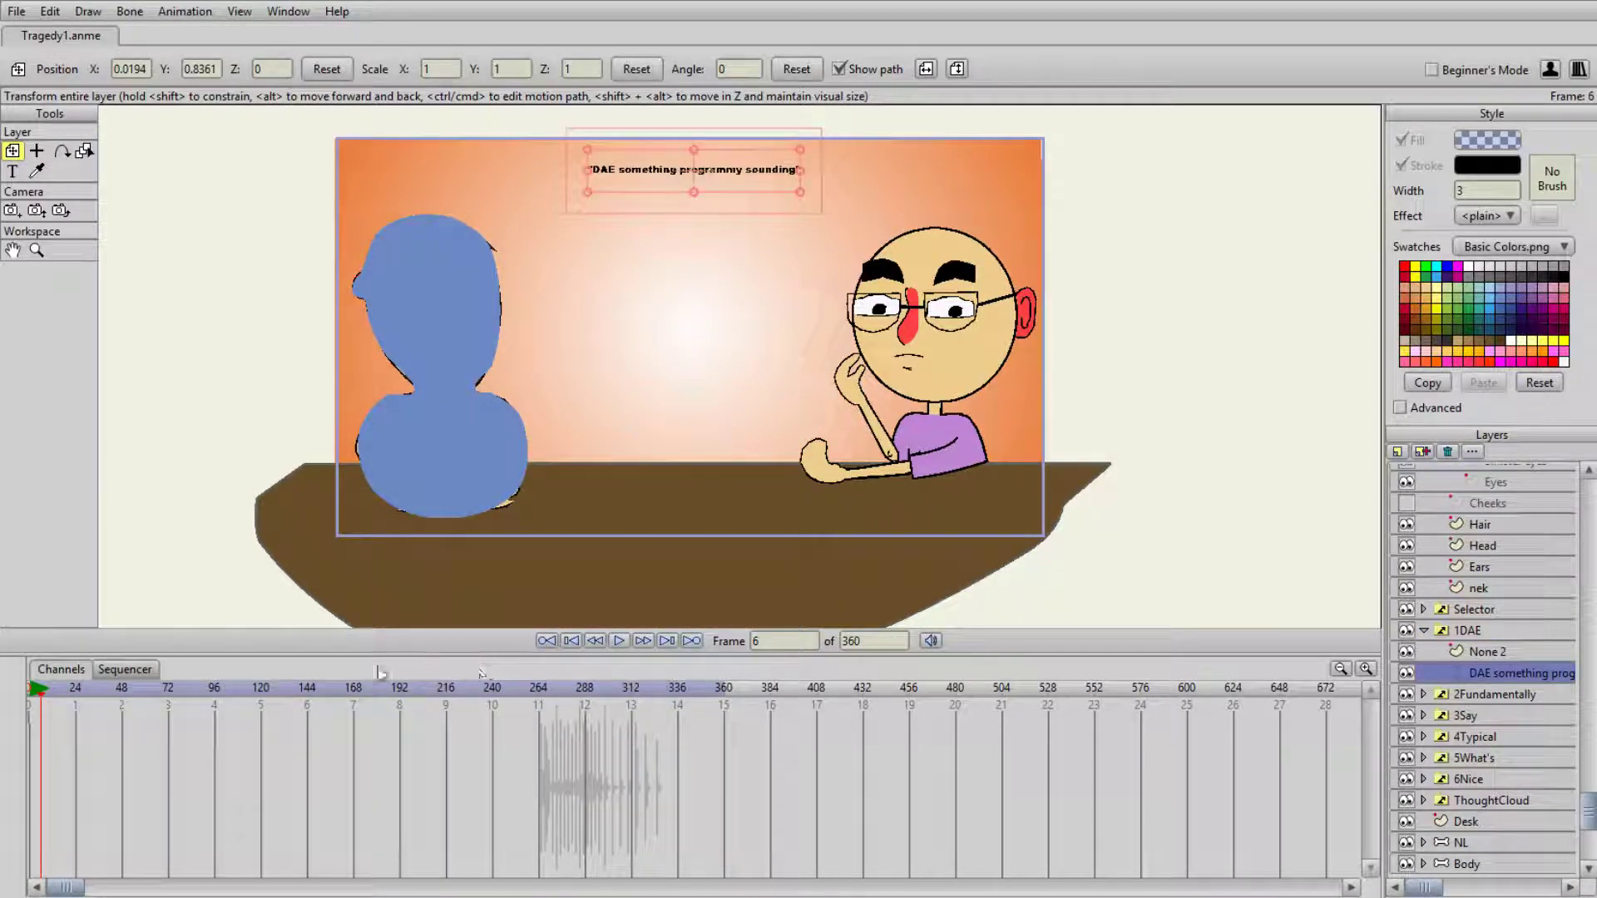
pyautogui.click(1456, 634)
pyautogui.click(441, 719)
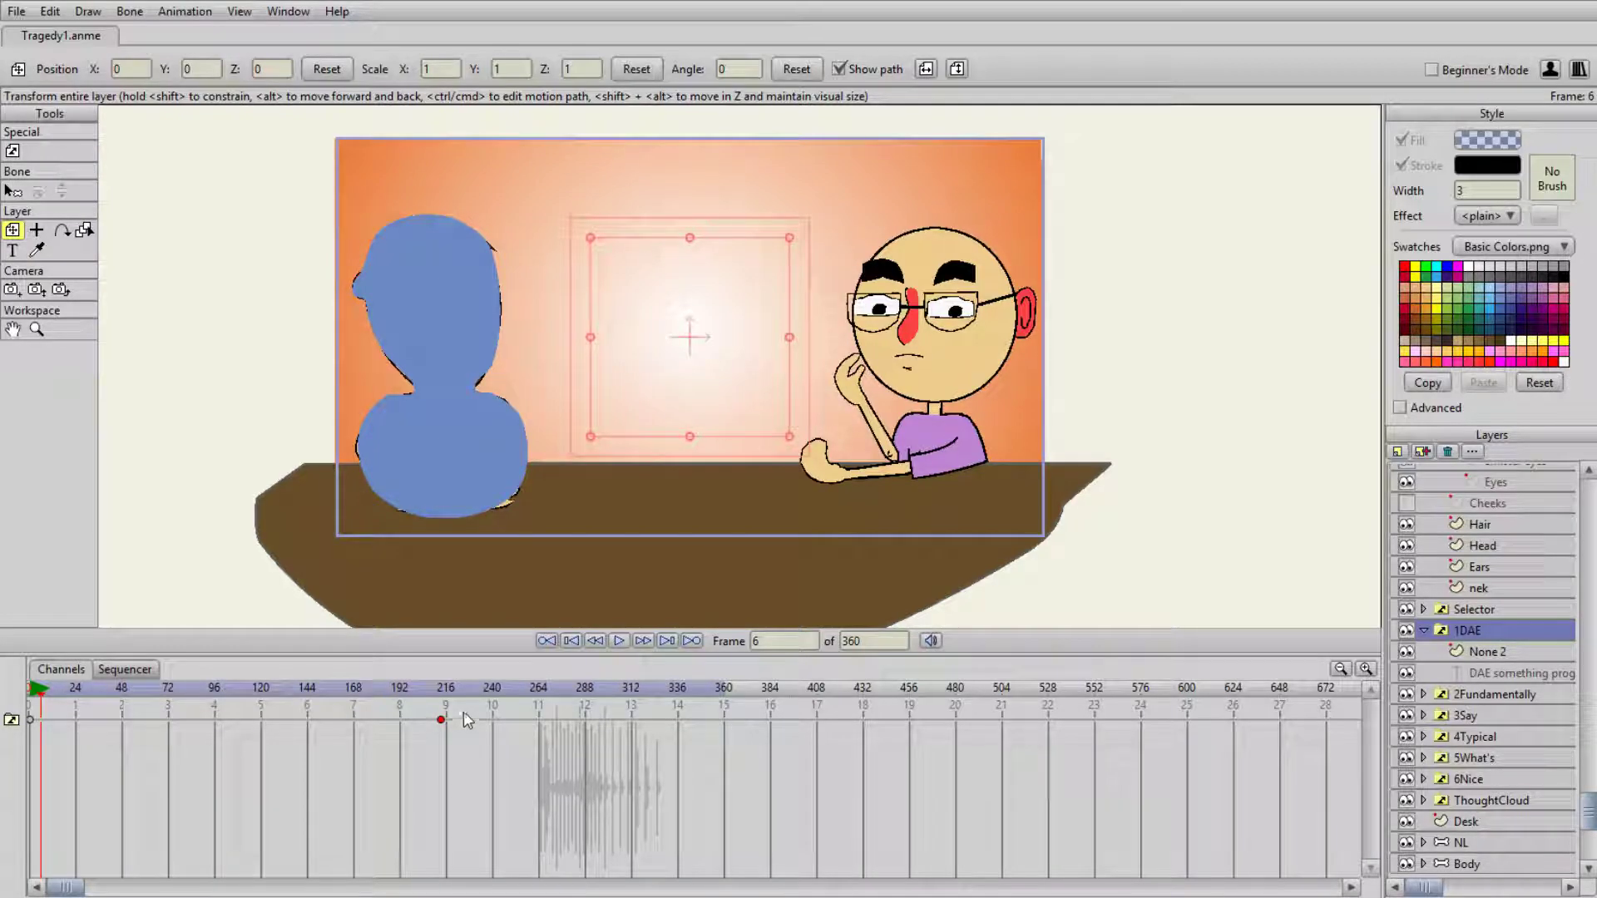
pyautogui.moveTo(446, 692); pyautogui.dragTo(440, 700)
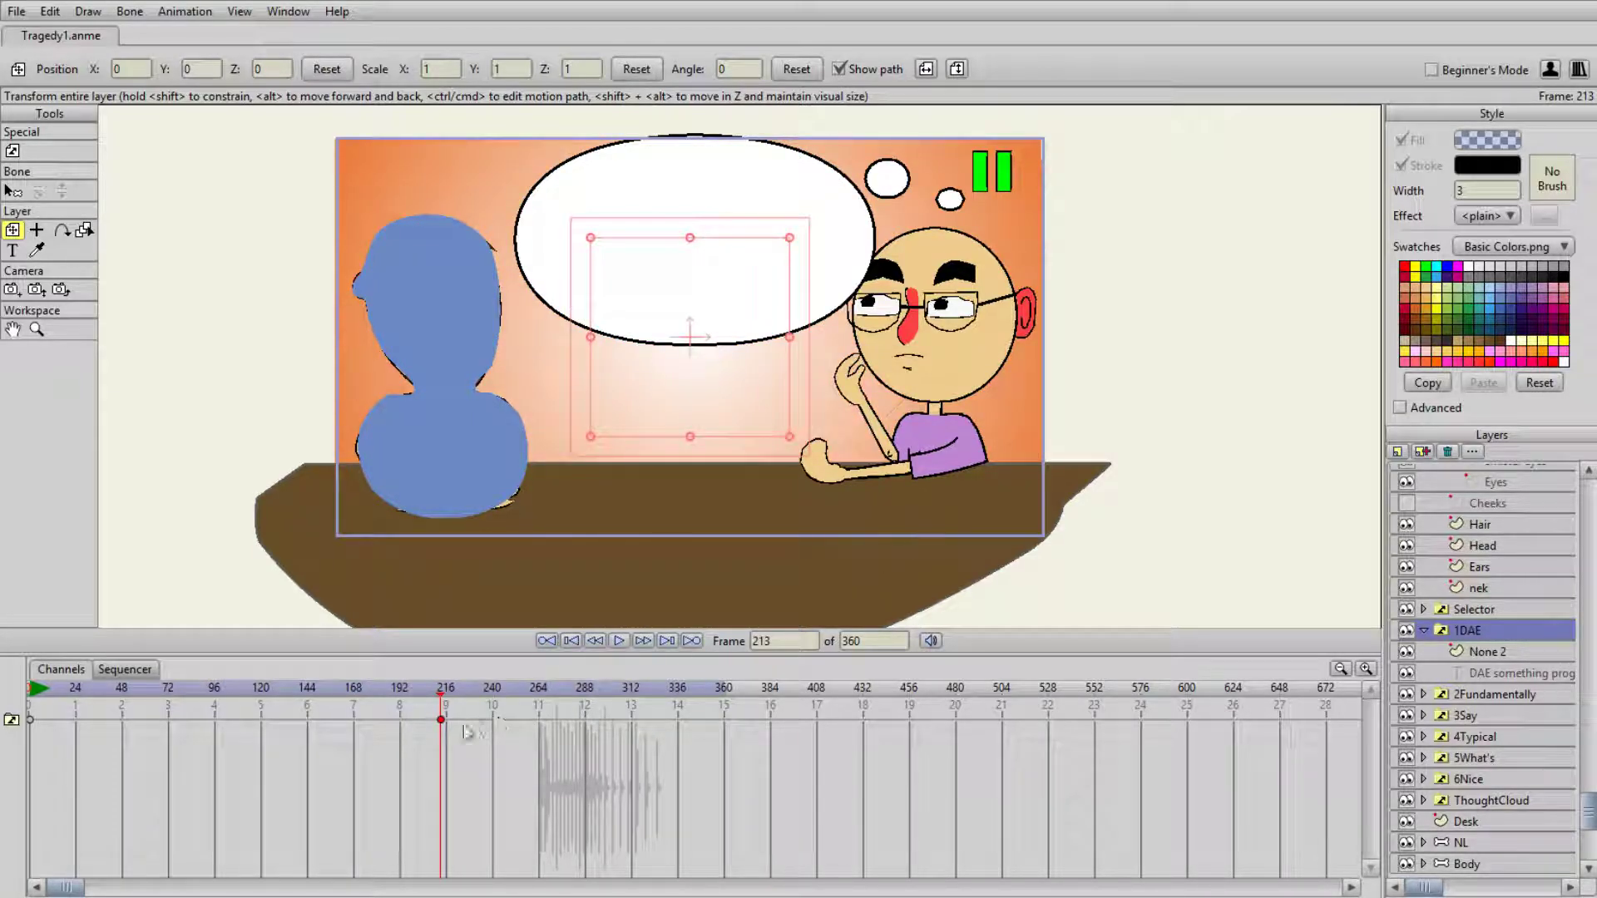
pyautogui.press('Delete')
pyautogui.rightClick(1491, 636)
pyautogui.click(1488, 651)
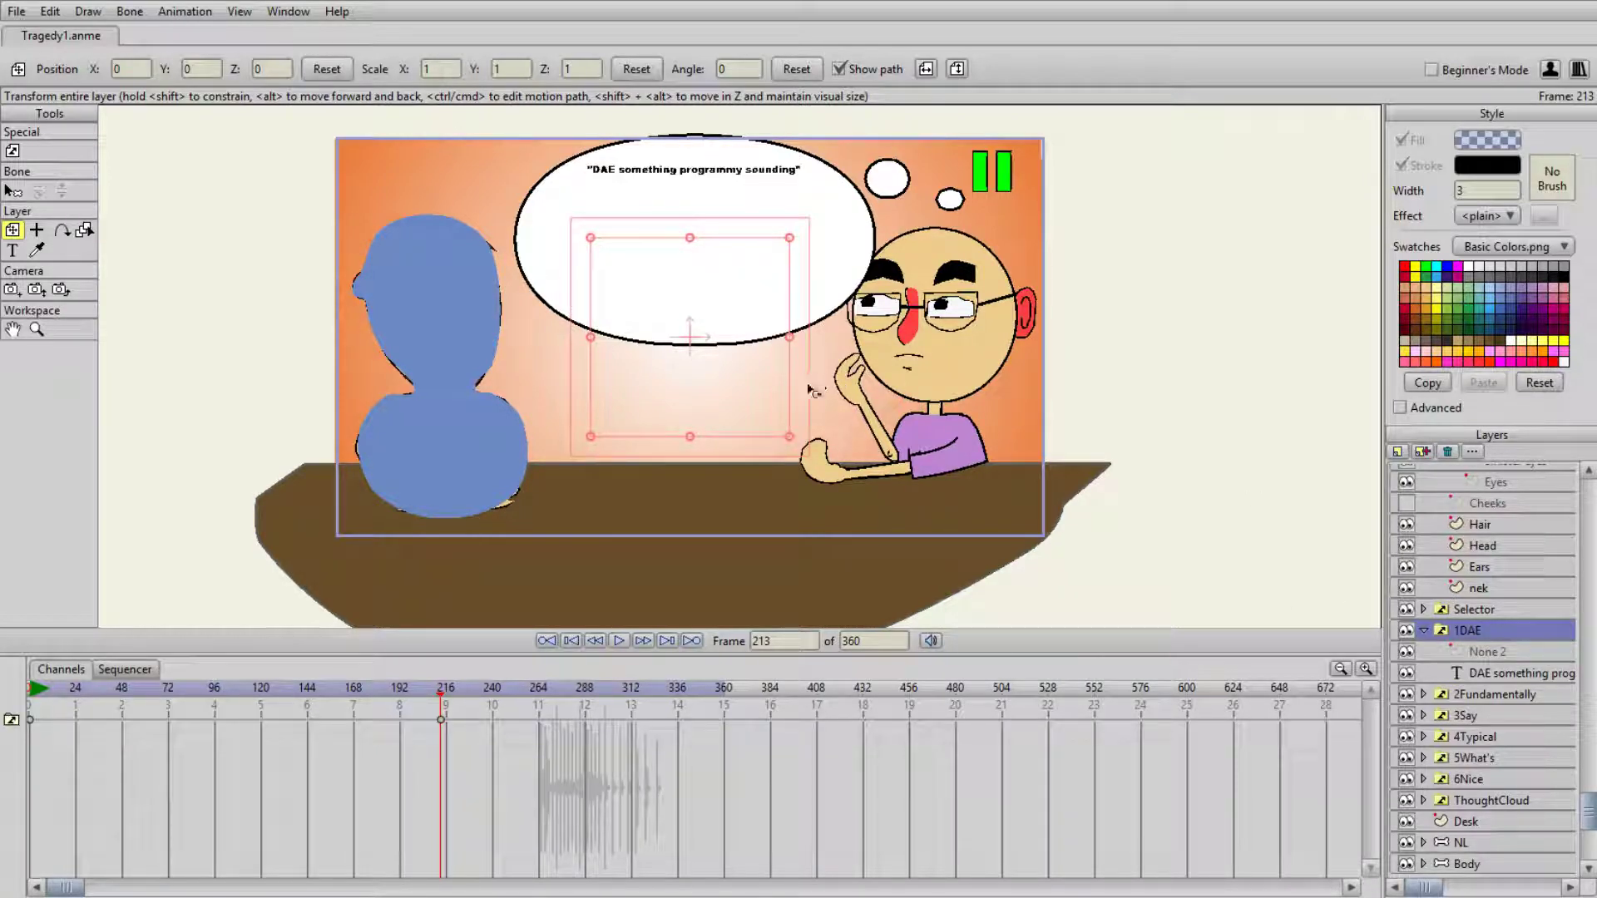
# - Replace the text of the "Nice. Yeah." text layer in the 6Nice group with "Say Nothing"
pyautogui.click(1493, 694)
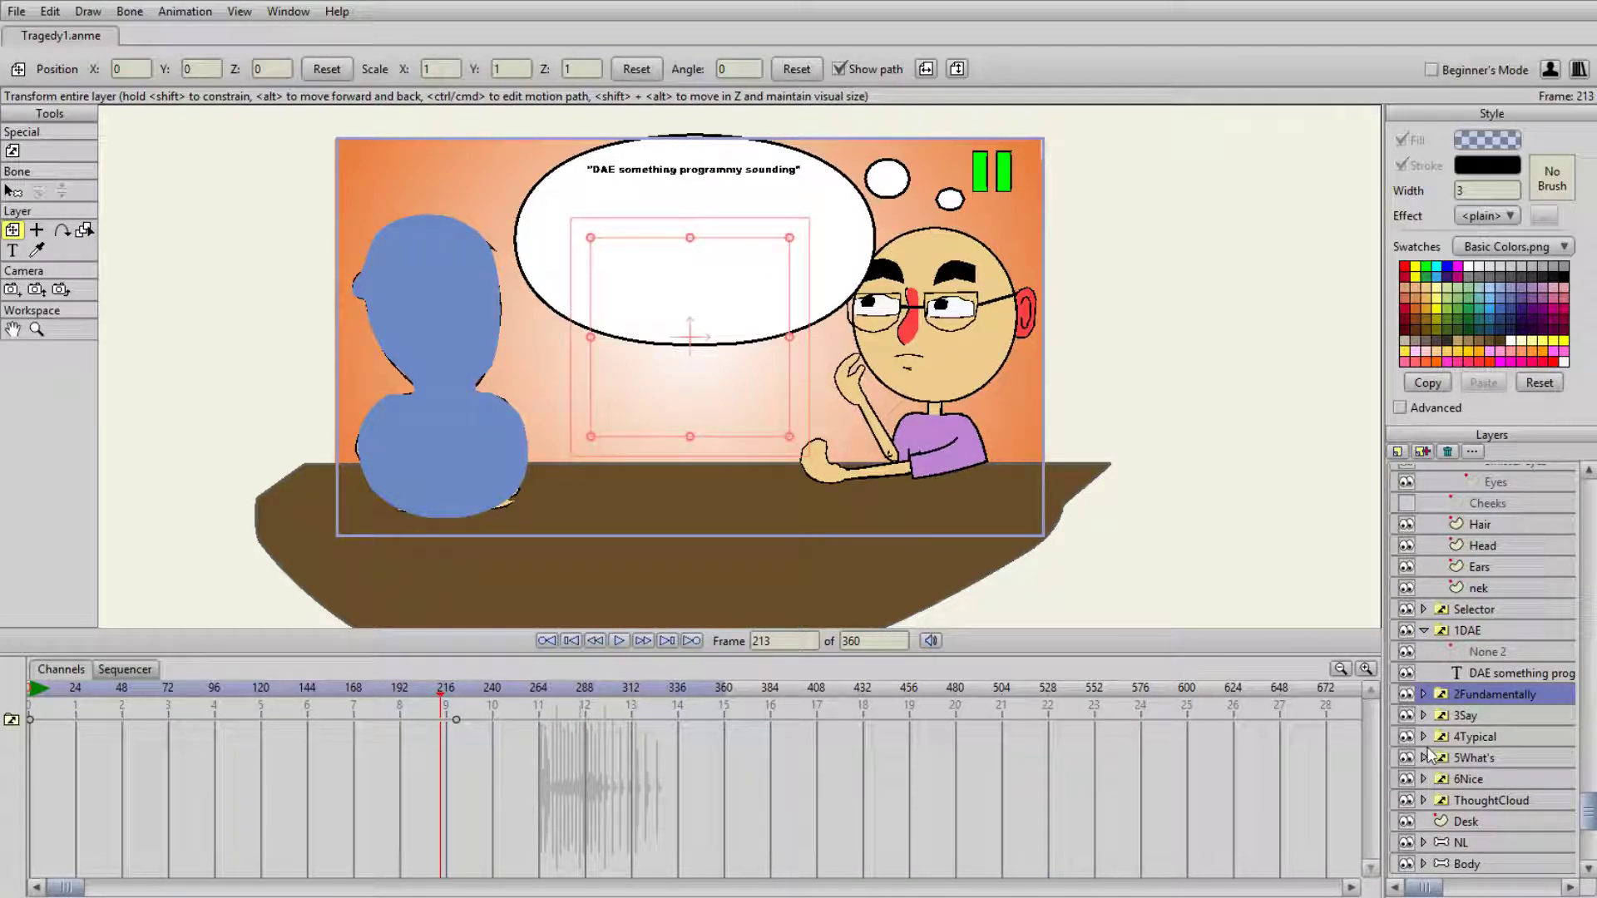
pyautogui.click(1468, 779)
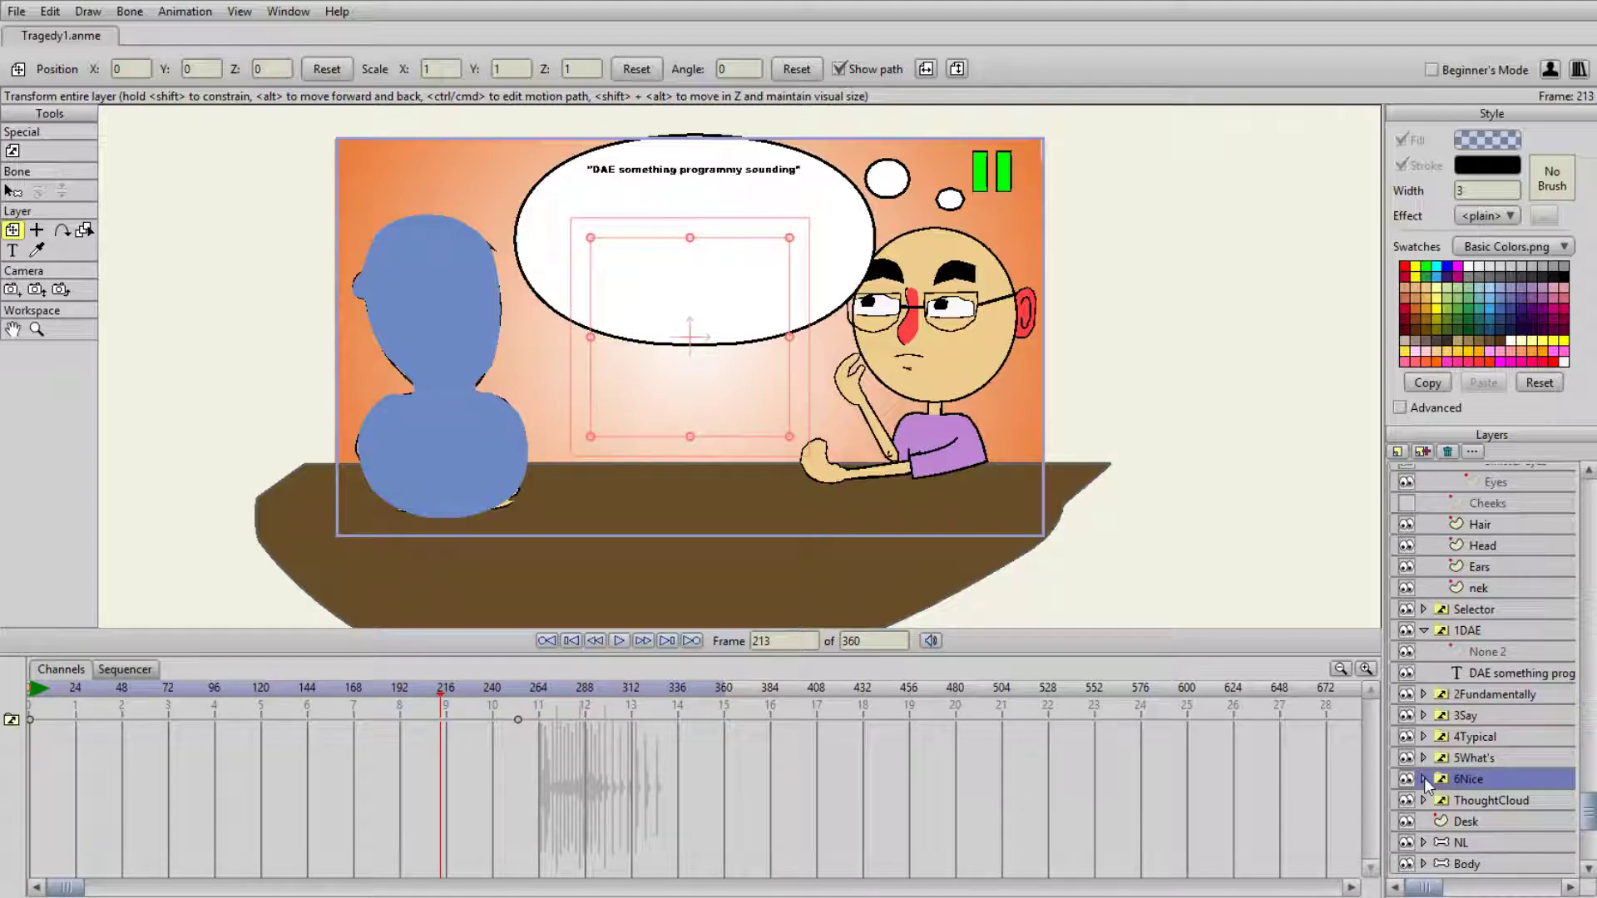
pyautogui.click(1423, 779)
pyautogui.click(1489, 819)
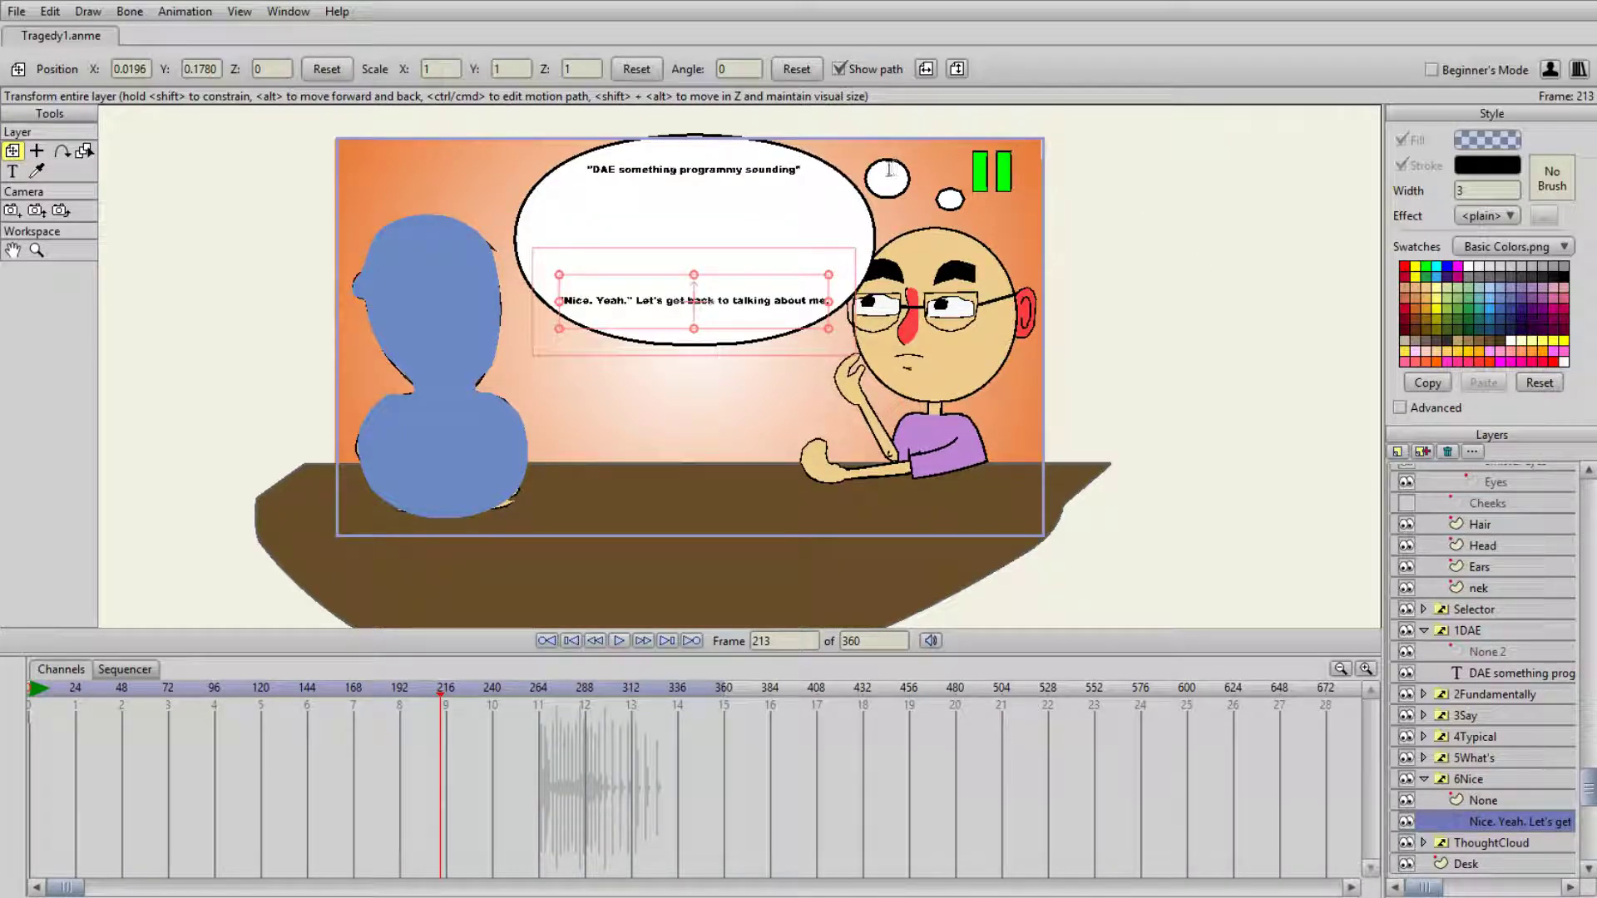
pyautogui.press('BackSpace')
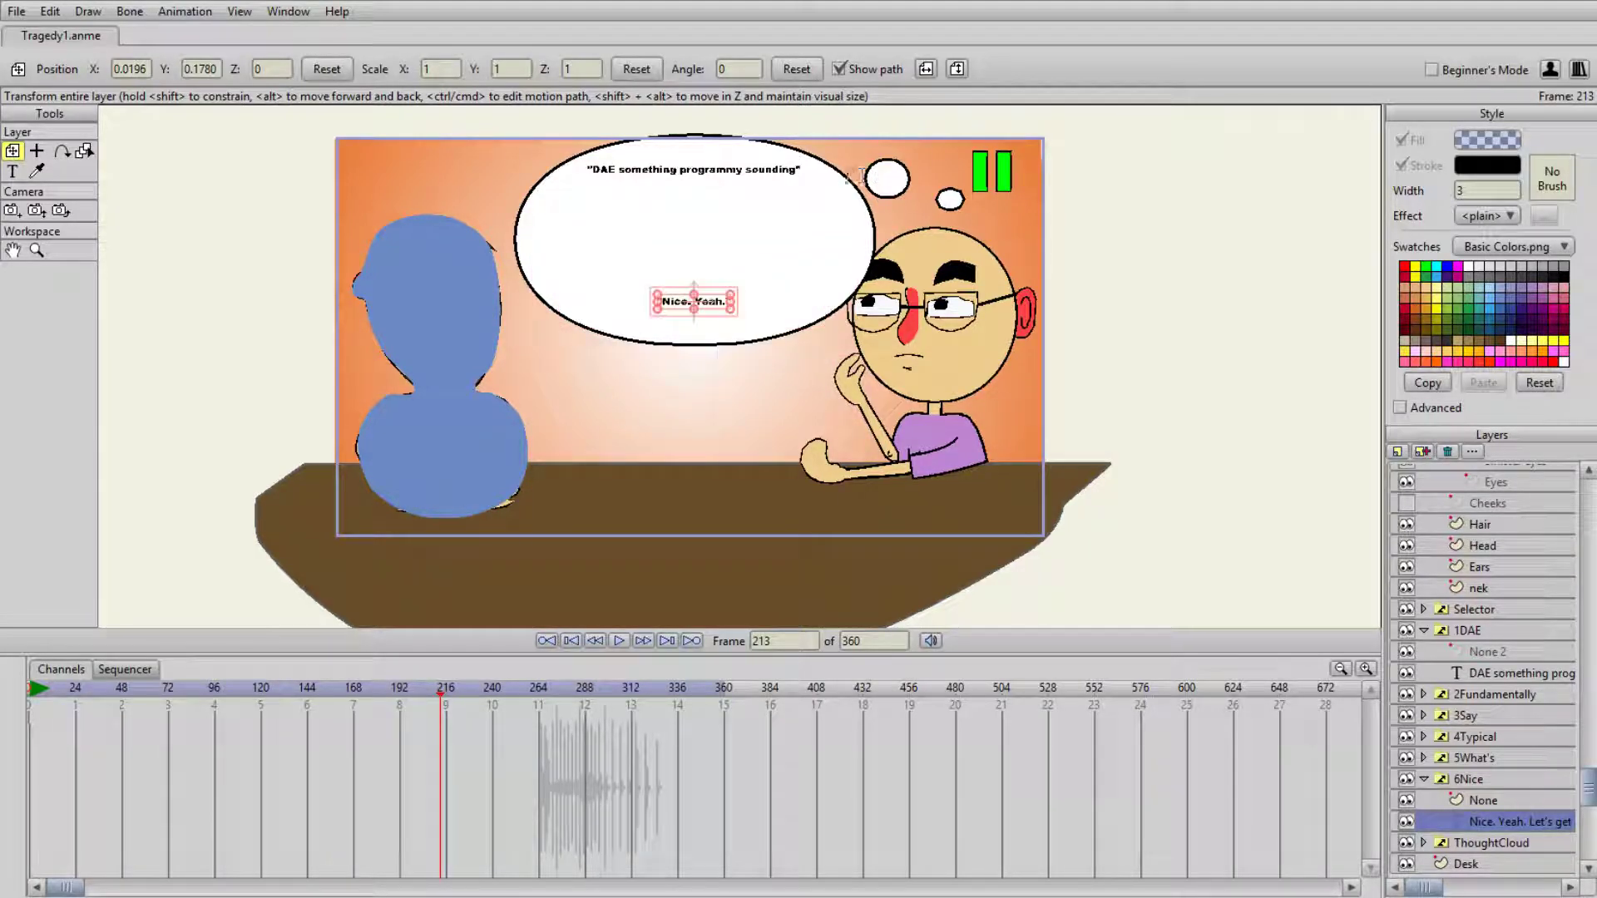
pyautogui.write('By')
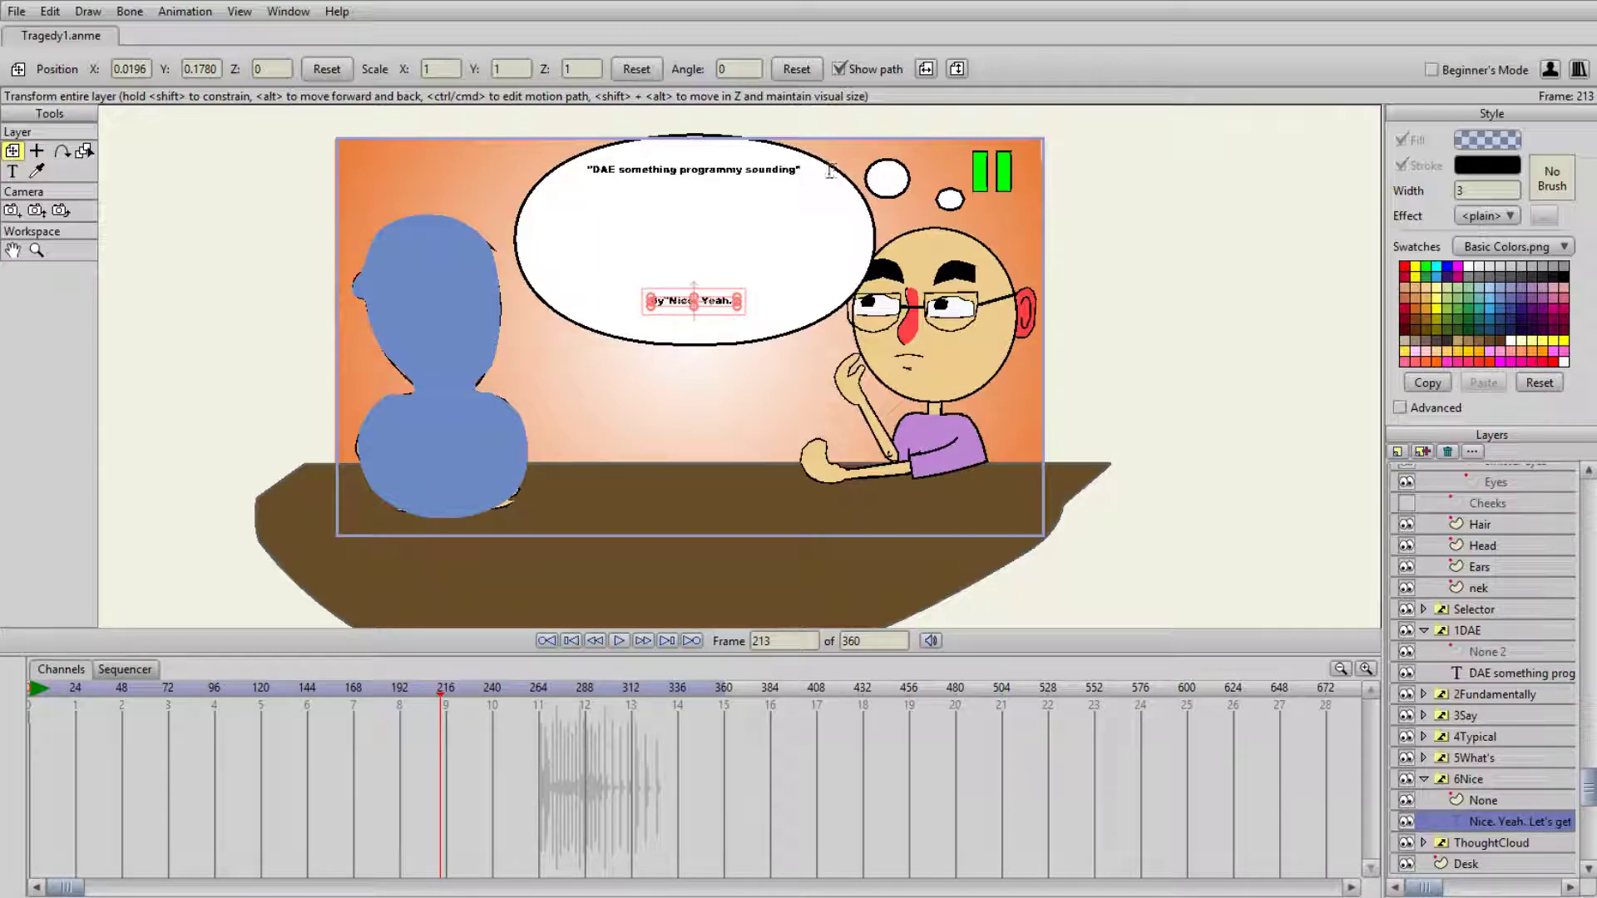
pyautogui.press('BackSpace')
pyautogui.write('Say "Ni')
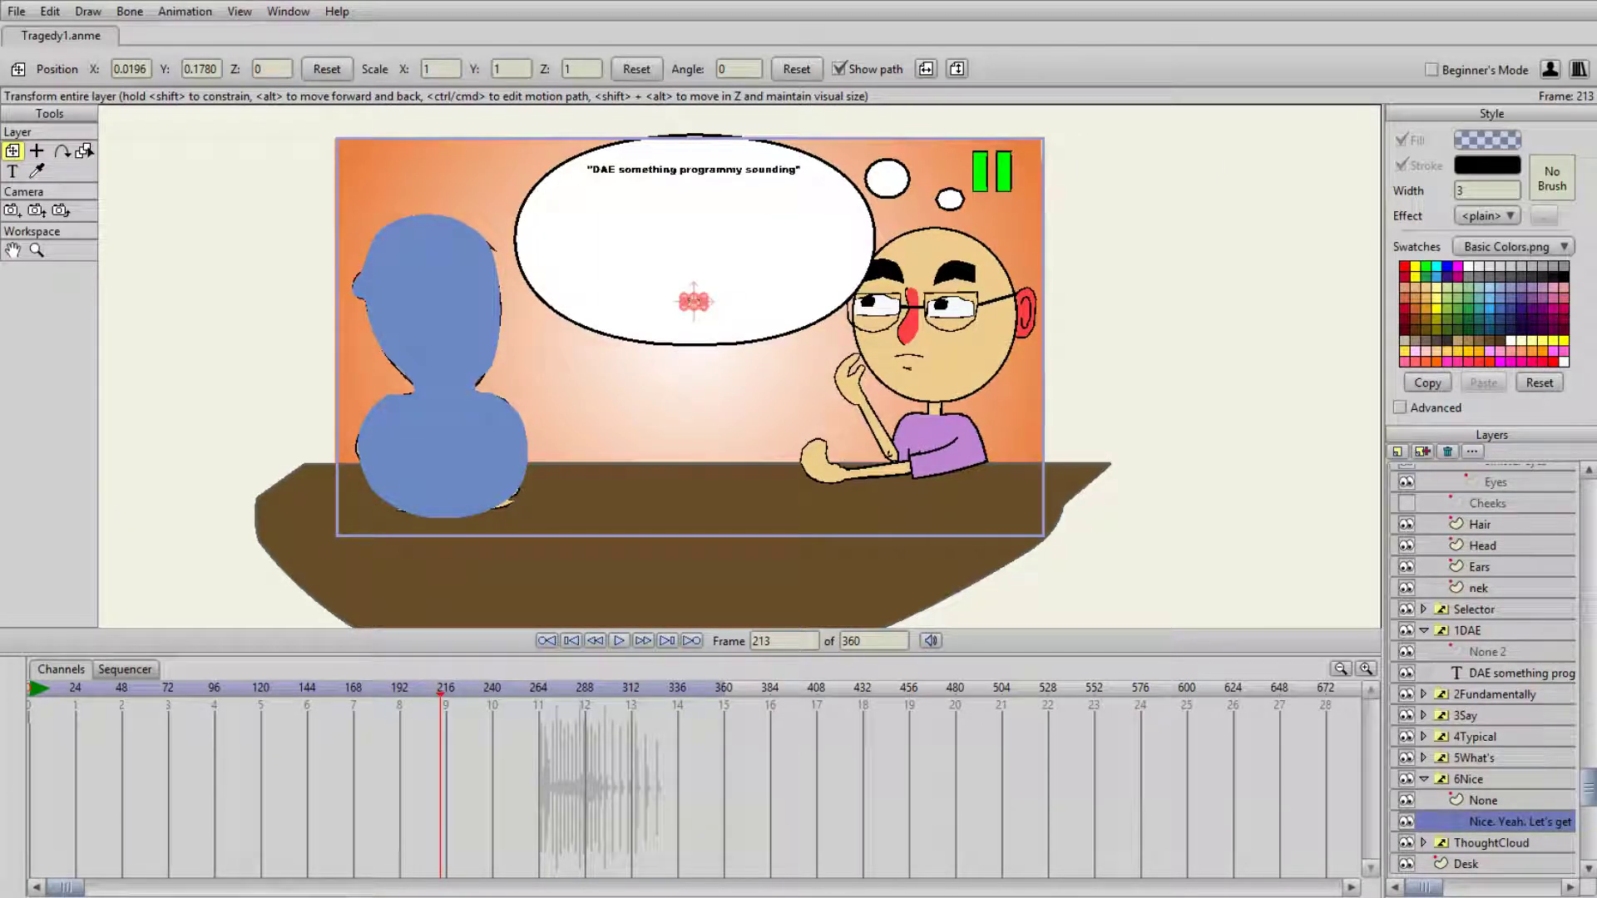
pyautogui.write('th')
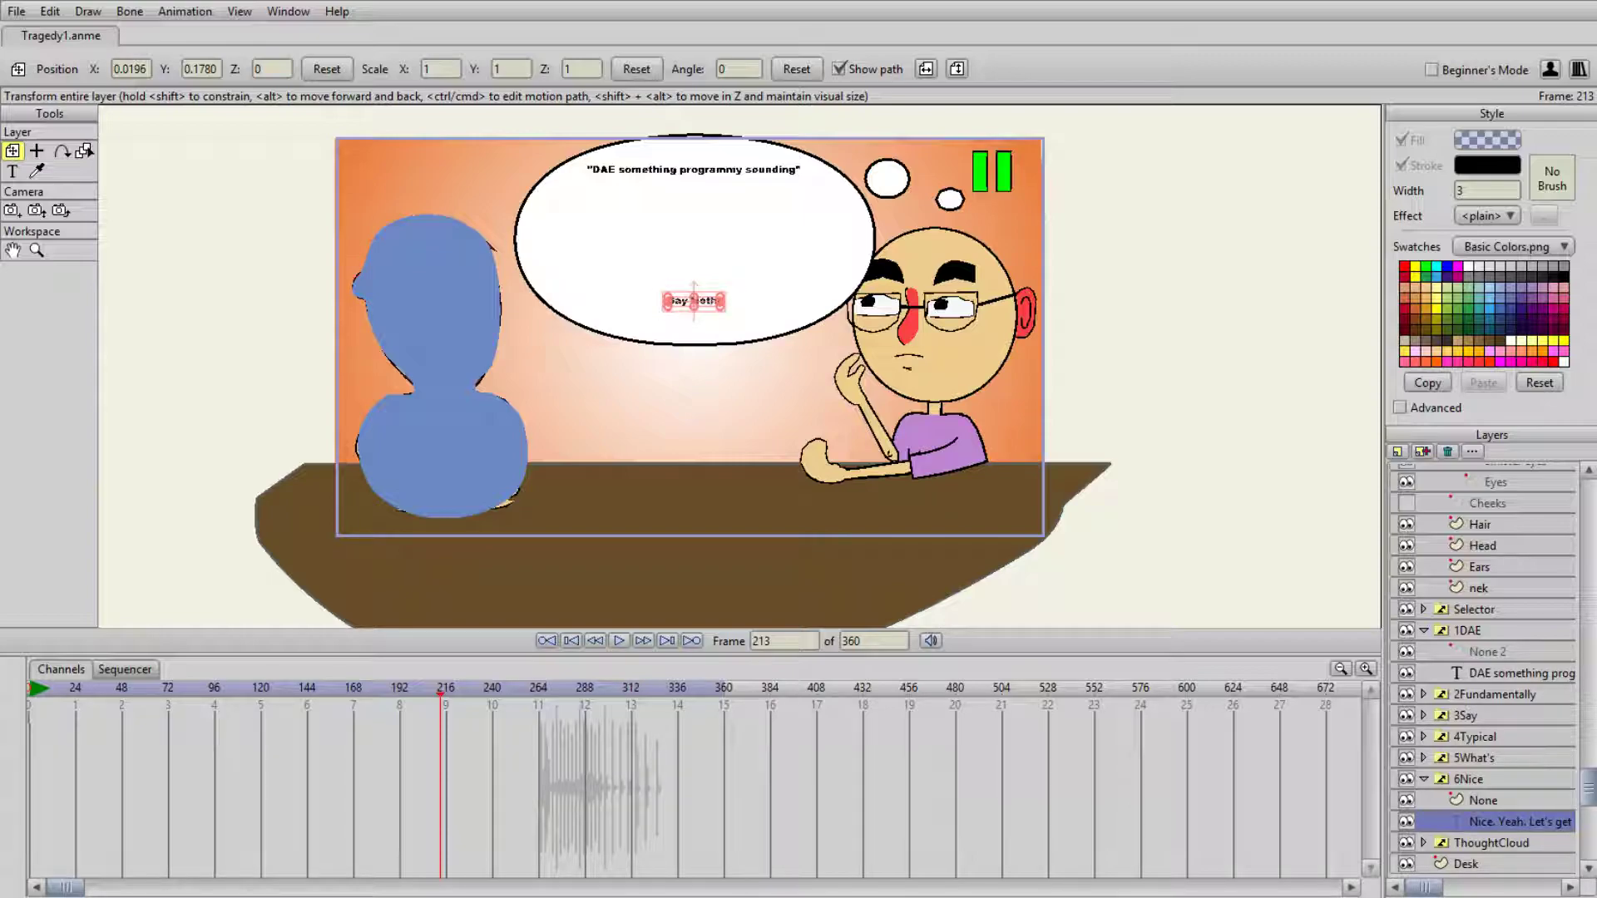
pyautogui.write('in')
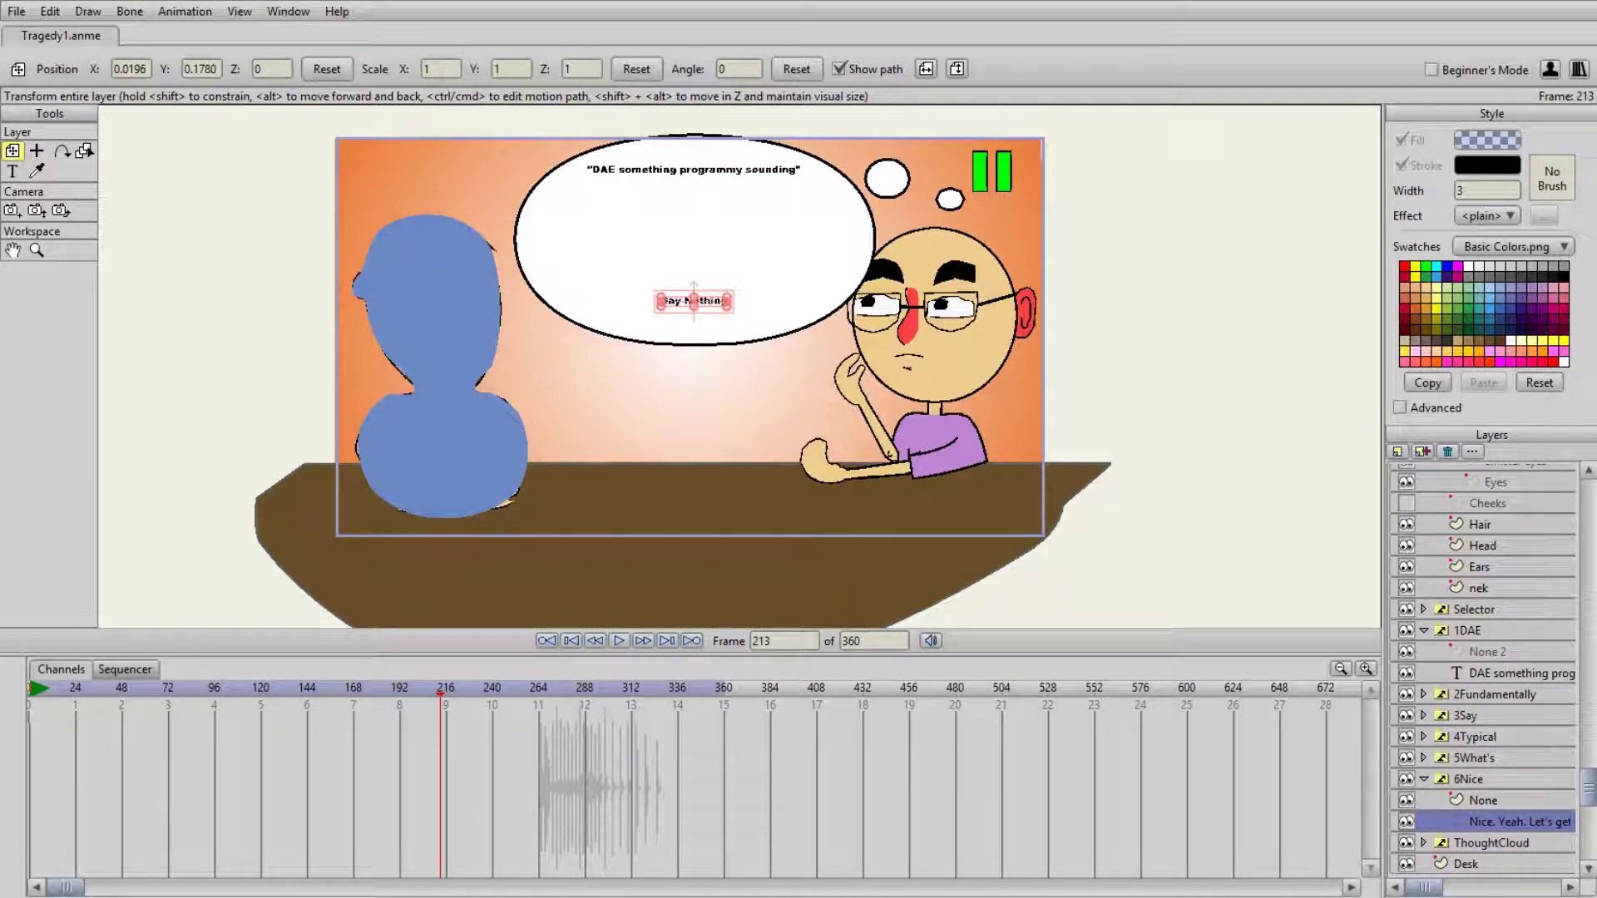
# - Continue the 6Nice group's text after "Say Nothing" with "then later have an existential moment of self realization about"
pyautogui.write('then la')
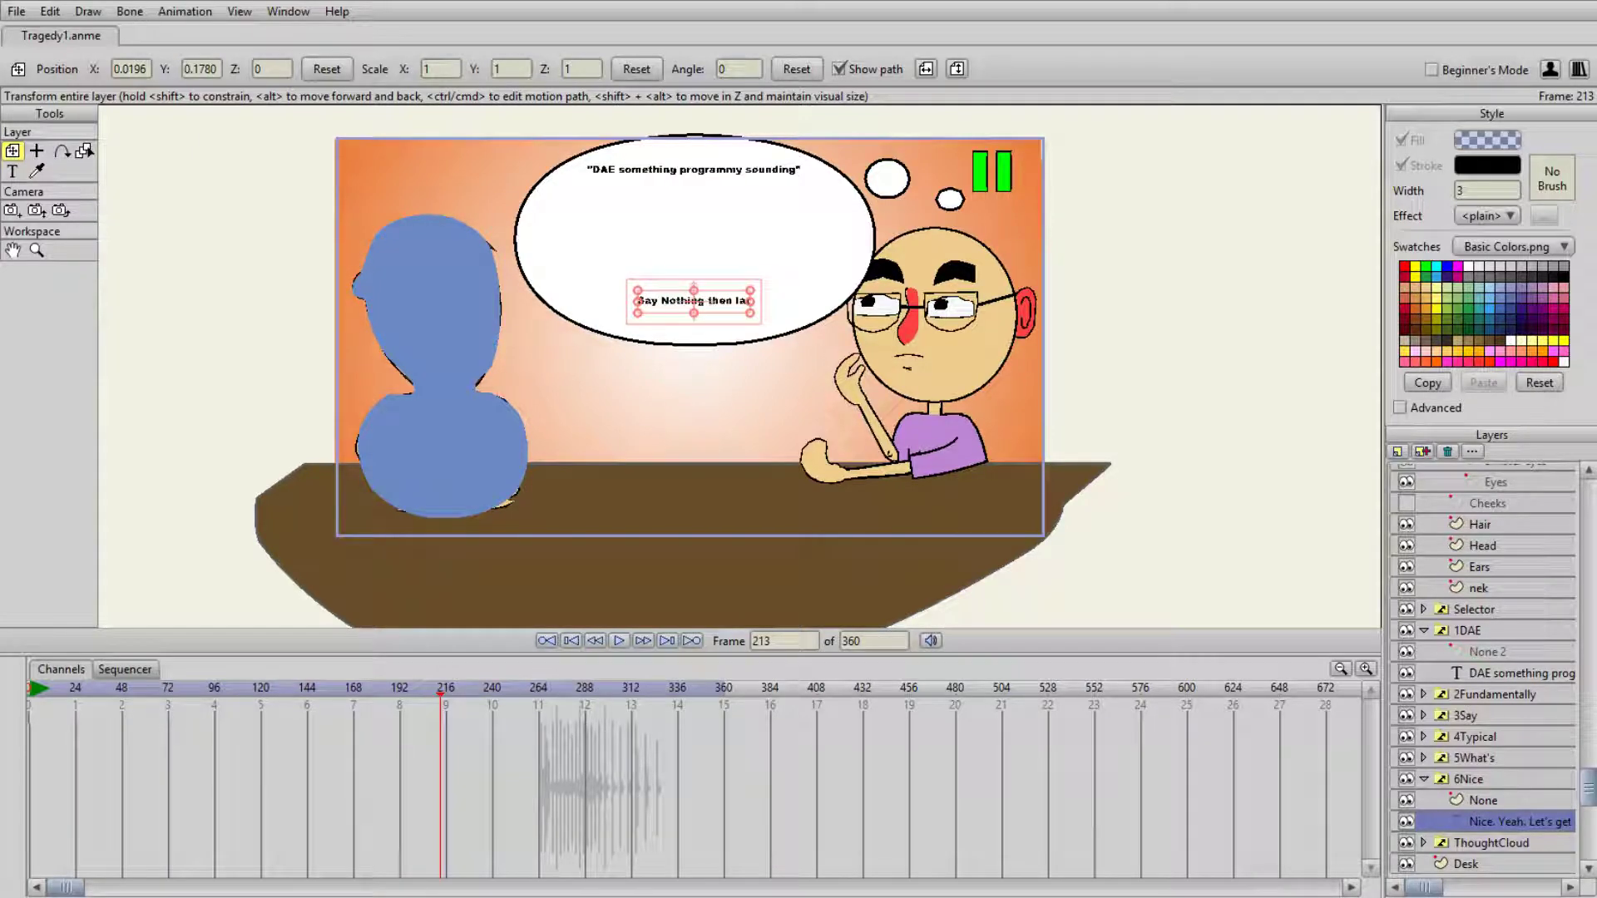
pyautogui.write('ter have a')
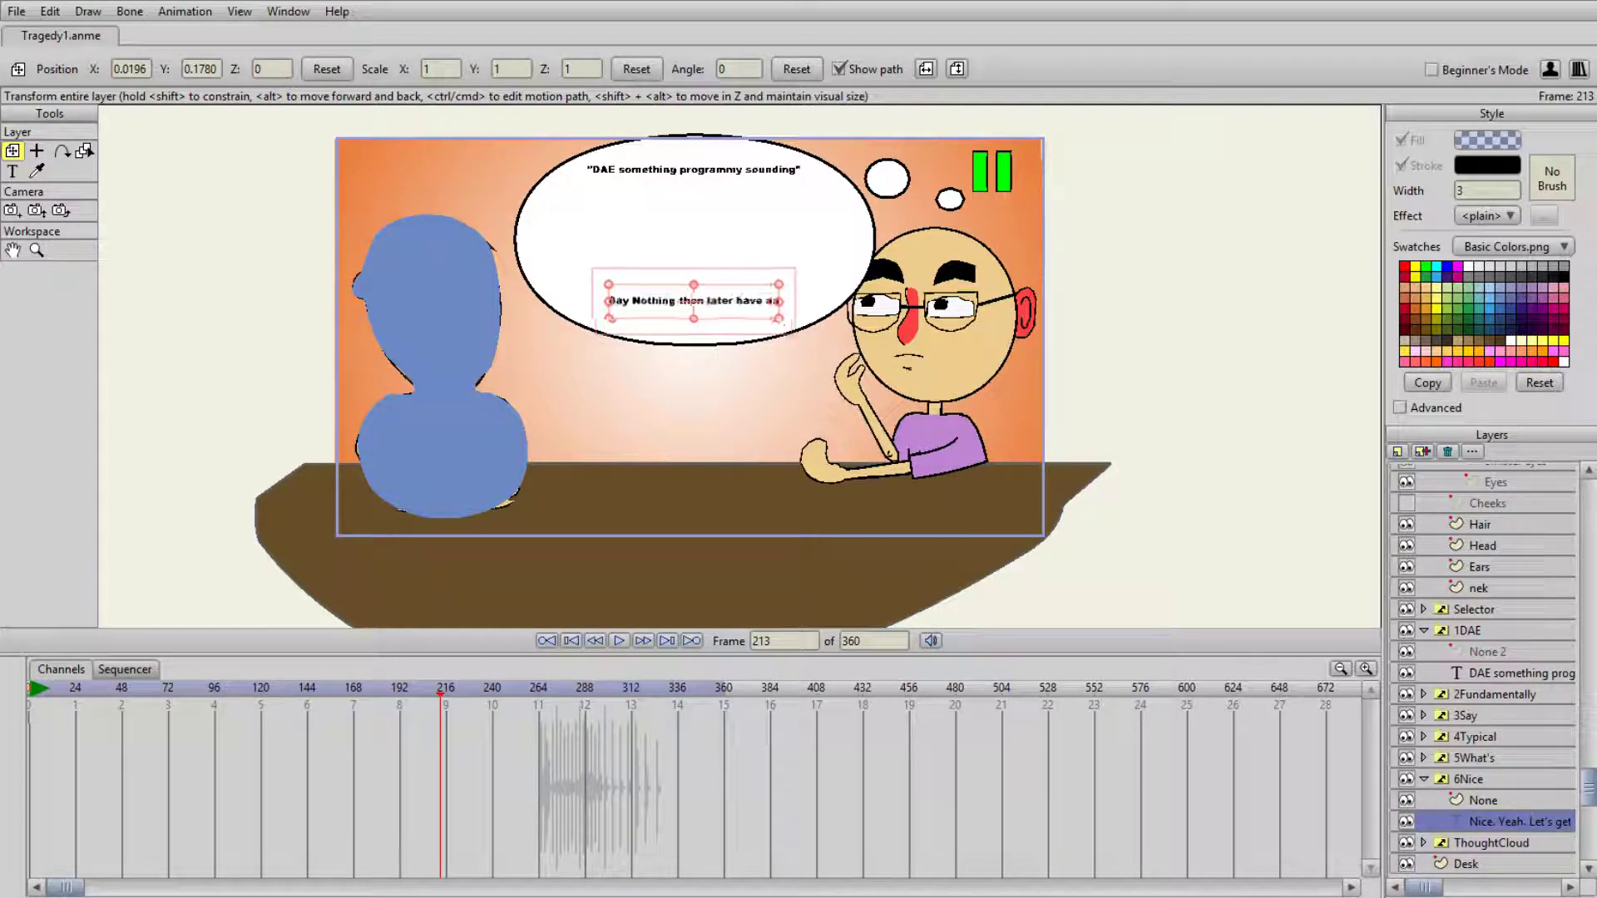
pyautogui.write('n existentia')
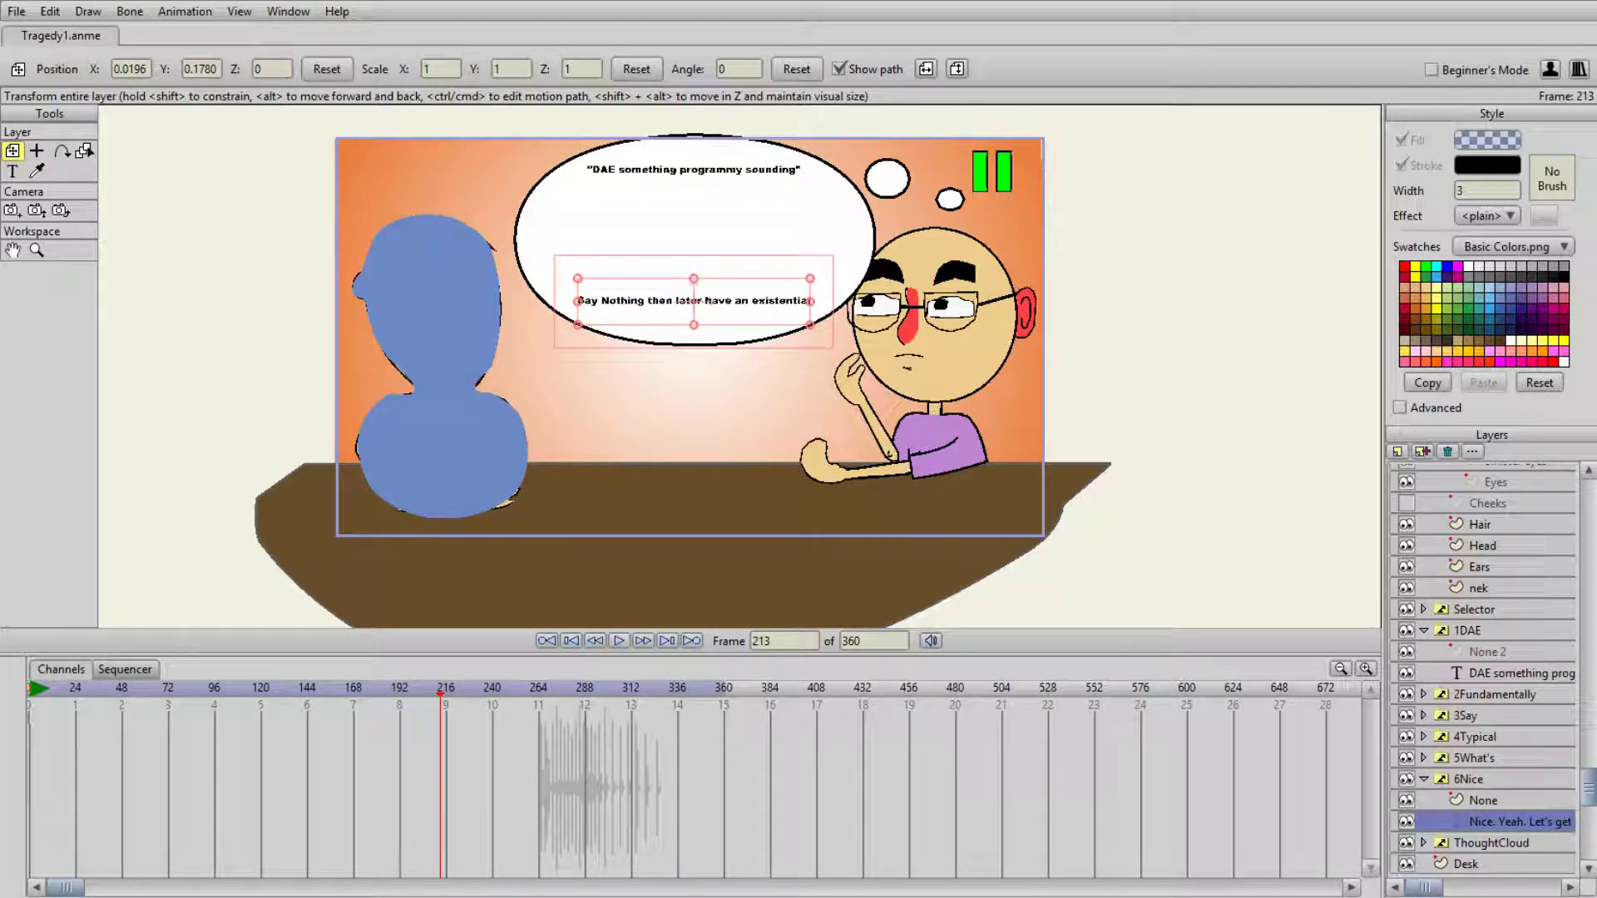
pyautogui.write('l moment of se')
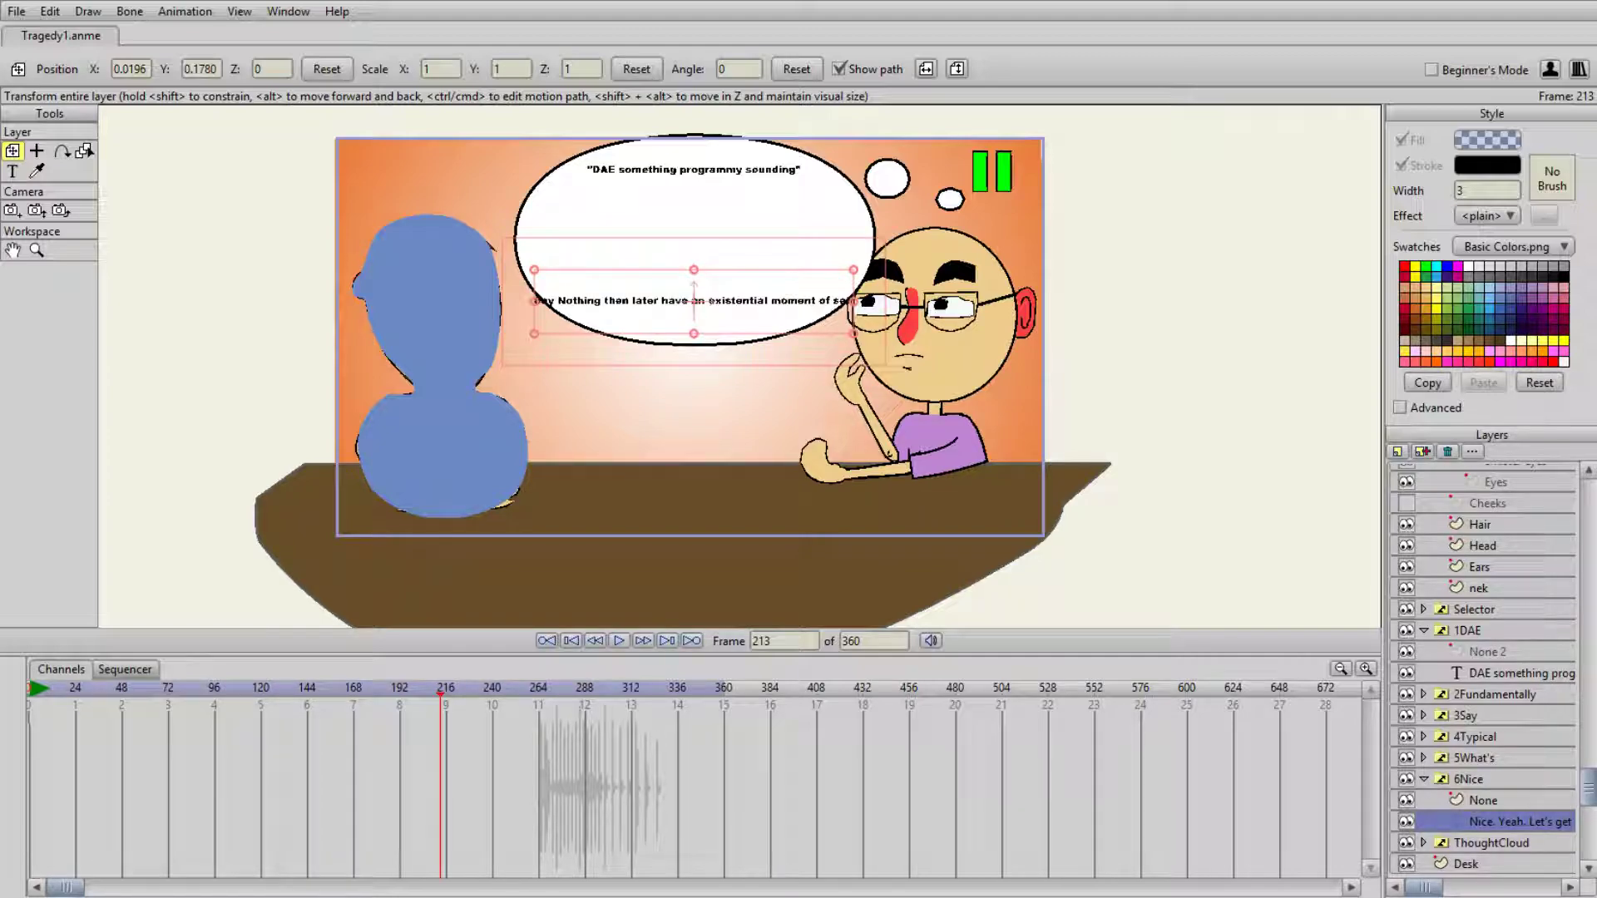
pyautogui.write('lf realiza')
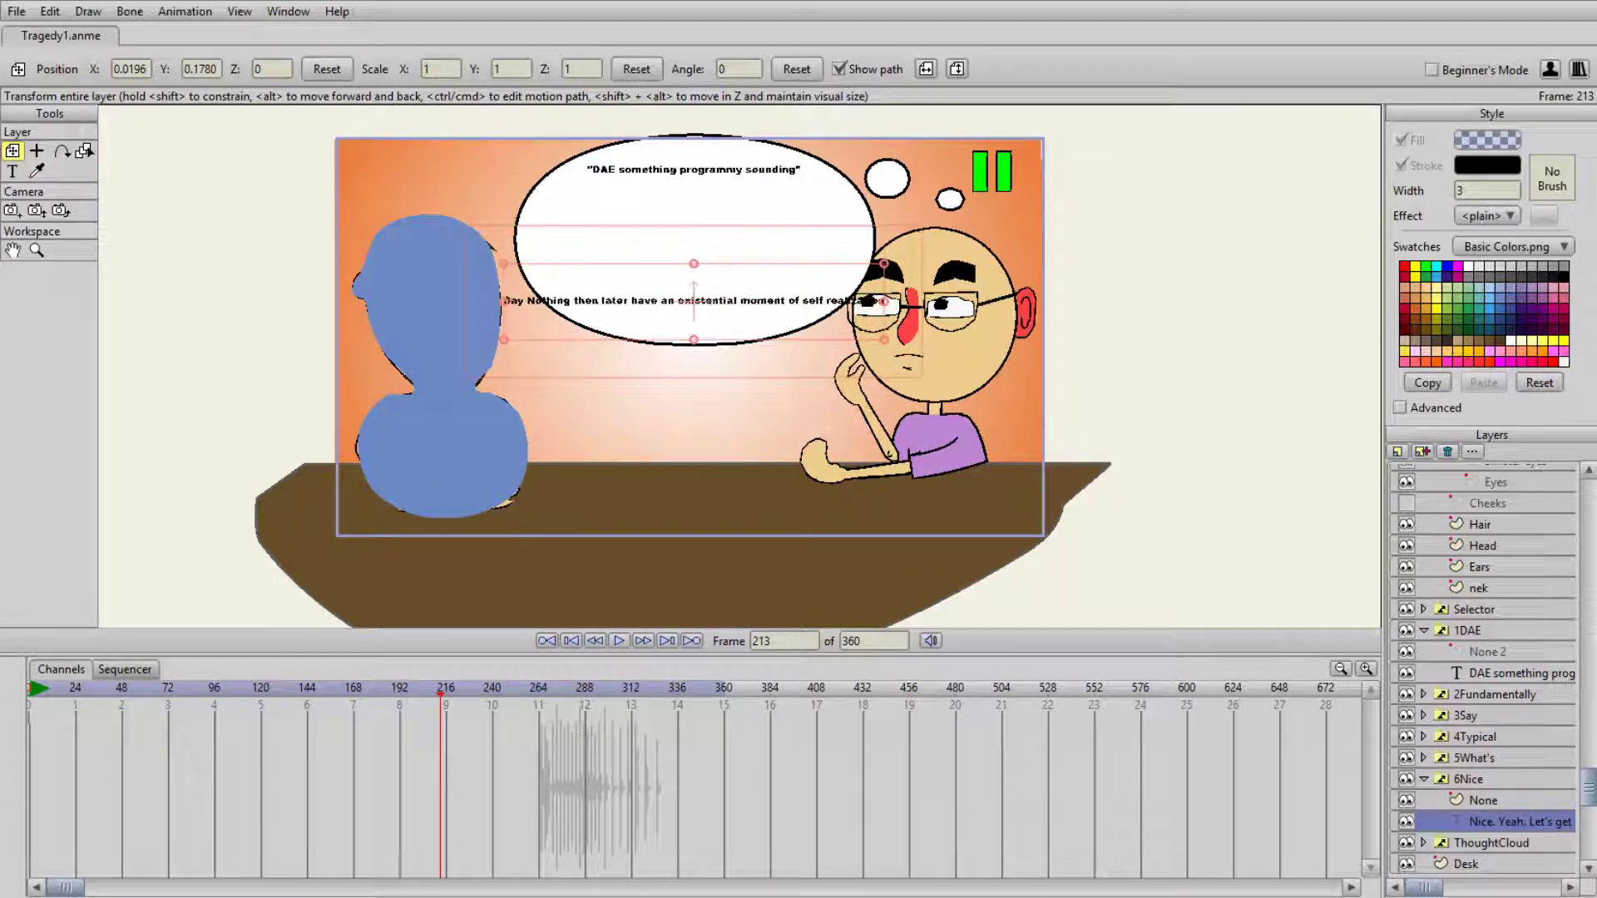
pyautogui.write(' about')
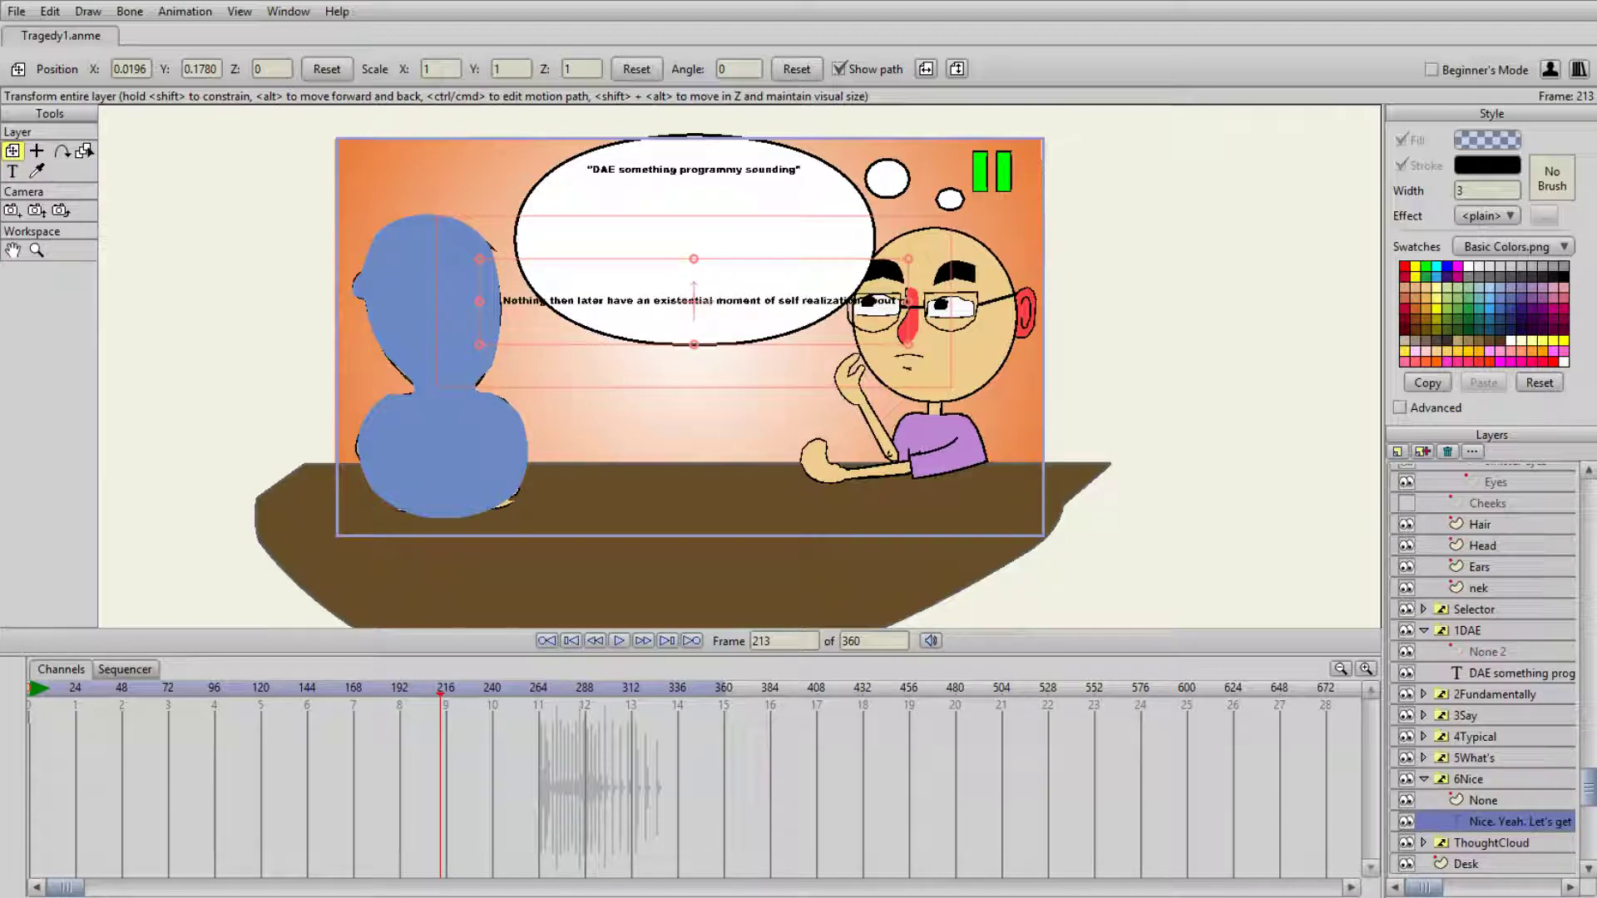
# - Extend the same thought-bubble text with "my actual and satirical selves are mixing in real ways which"
pyautogui.write('t my')
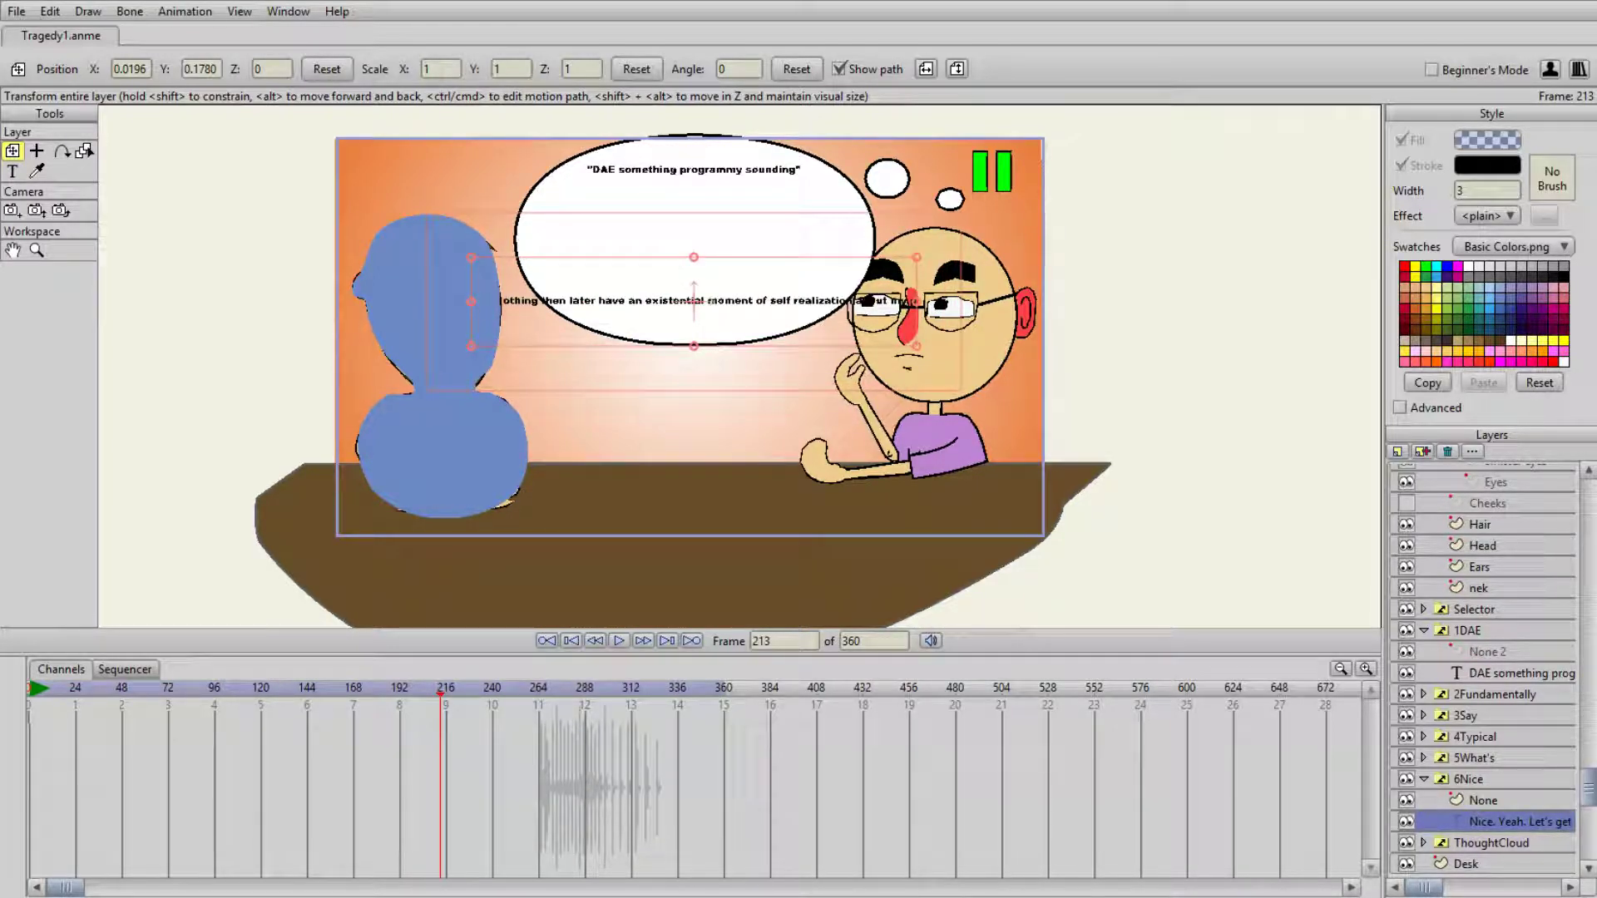
pyautogui.write(' actual and')
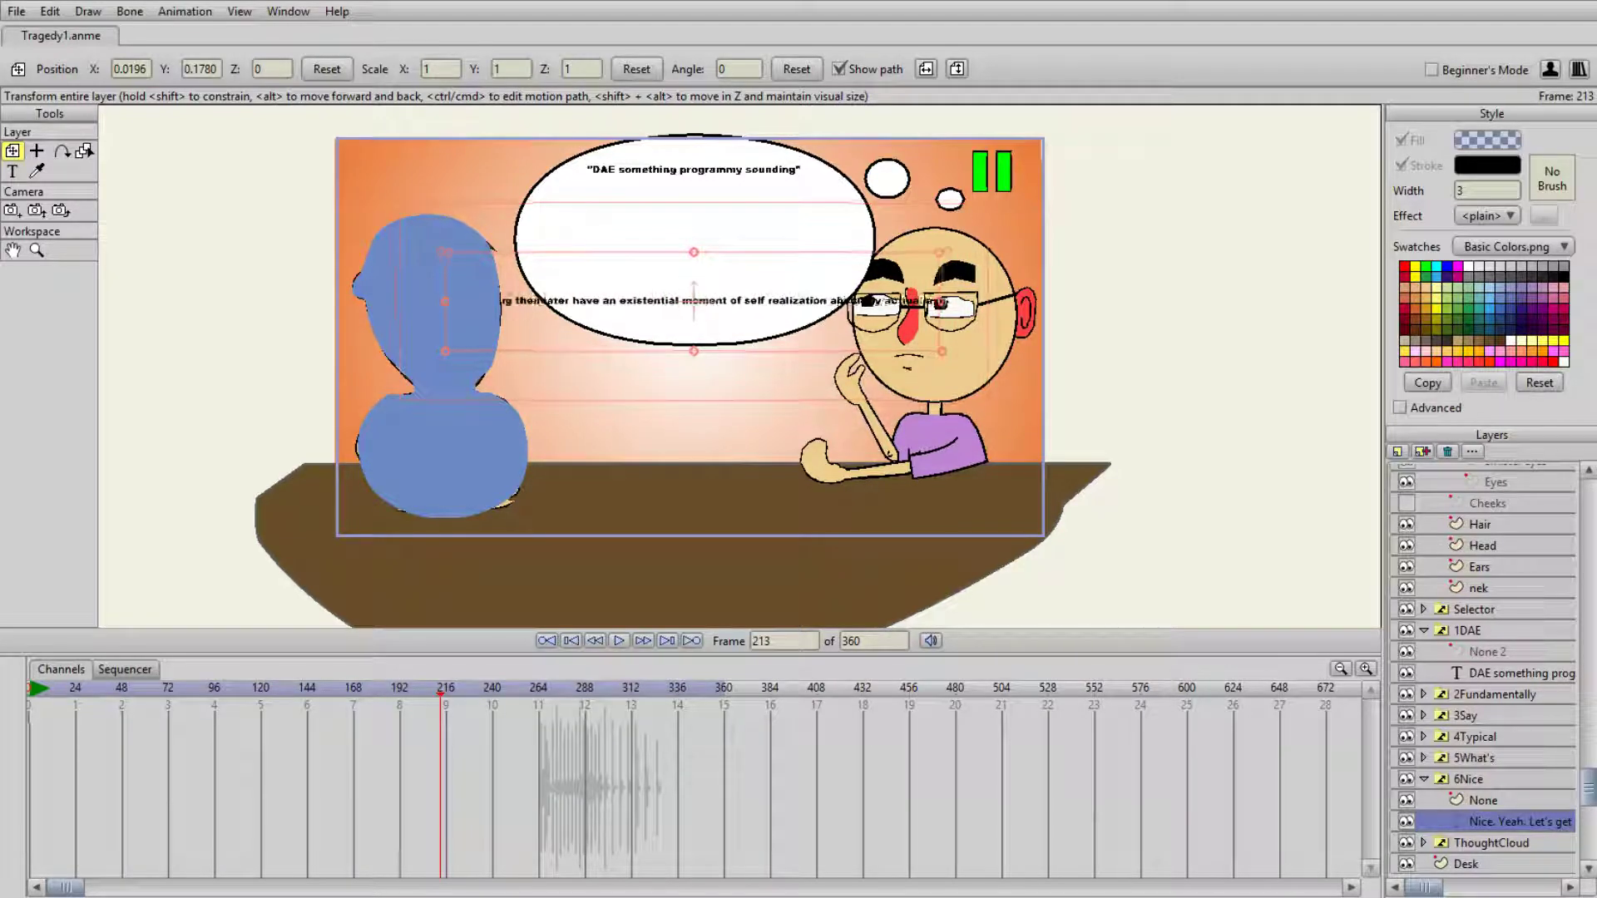
pyautogui.write(' spiritu')
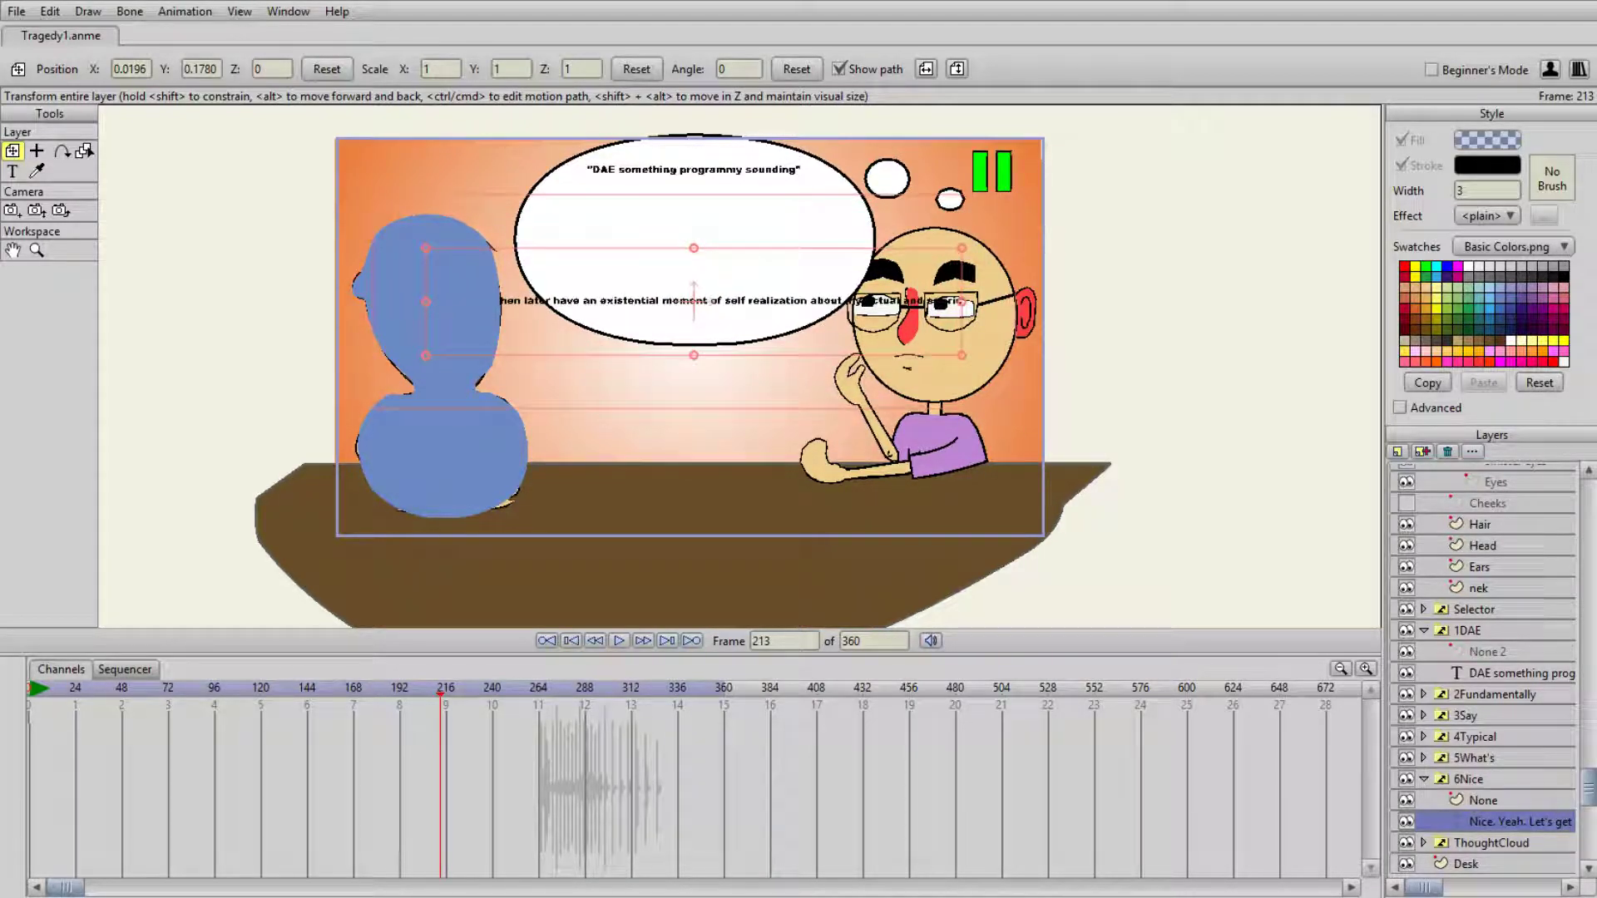
pyautogui.write('al se')
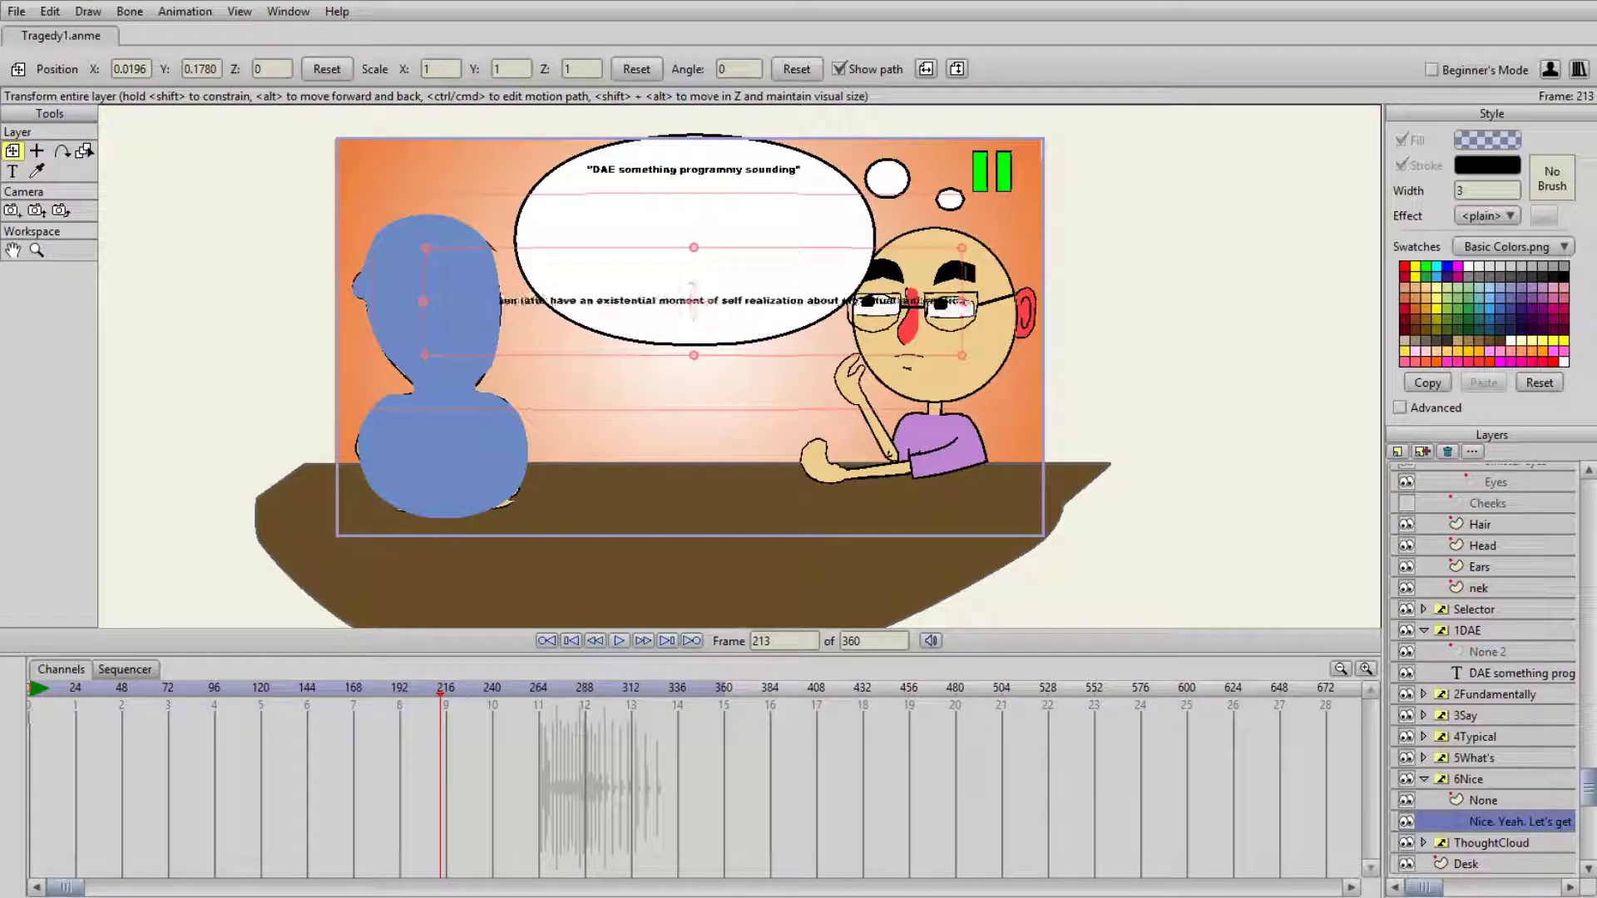
pyautogui.write('lf')
pyautogui.write('es mix')
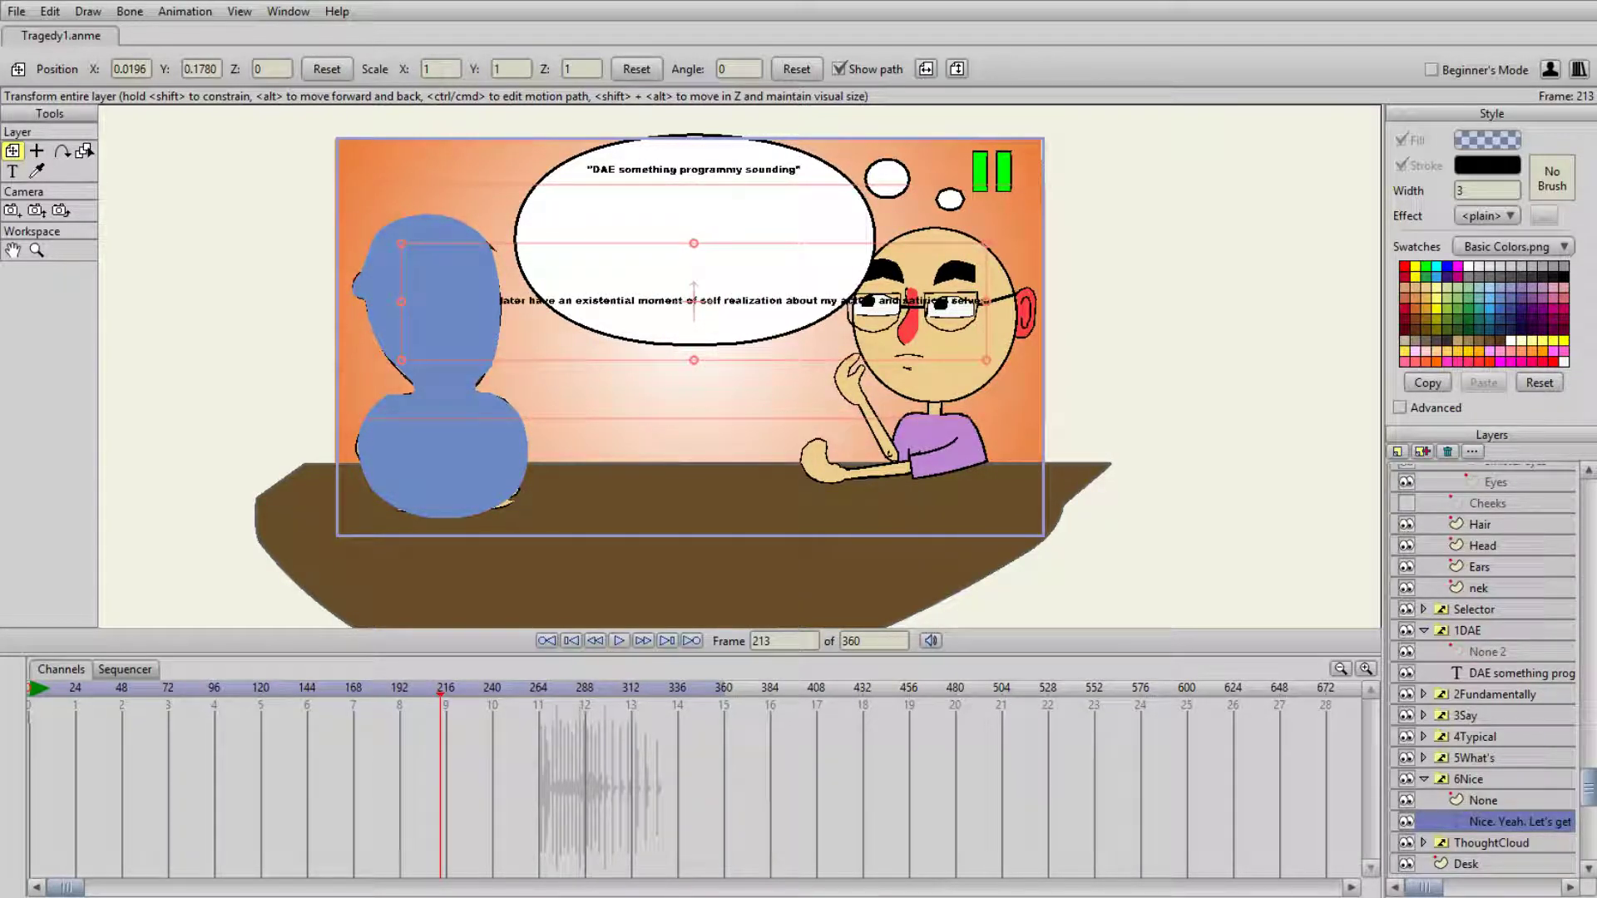
pyautogui.press('BackSpace')
pyautogui.press('BackSpace')
pyautogui.press('BackSpace')
pyautogui.write('are mixi')
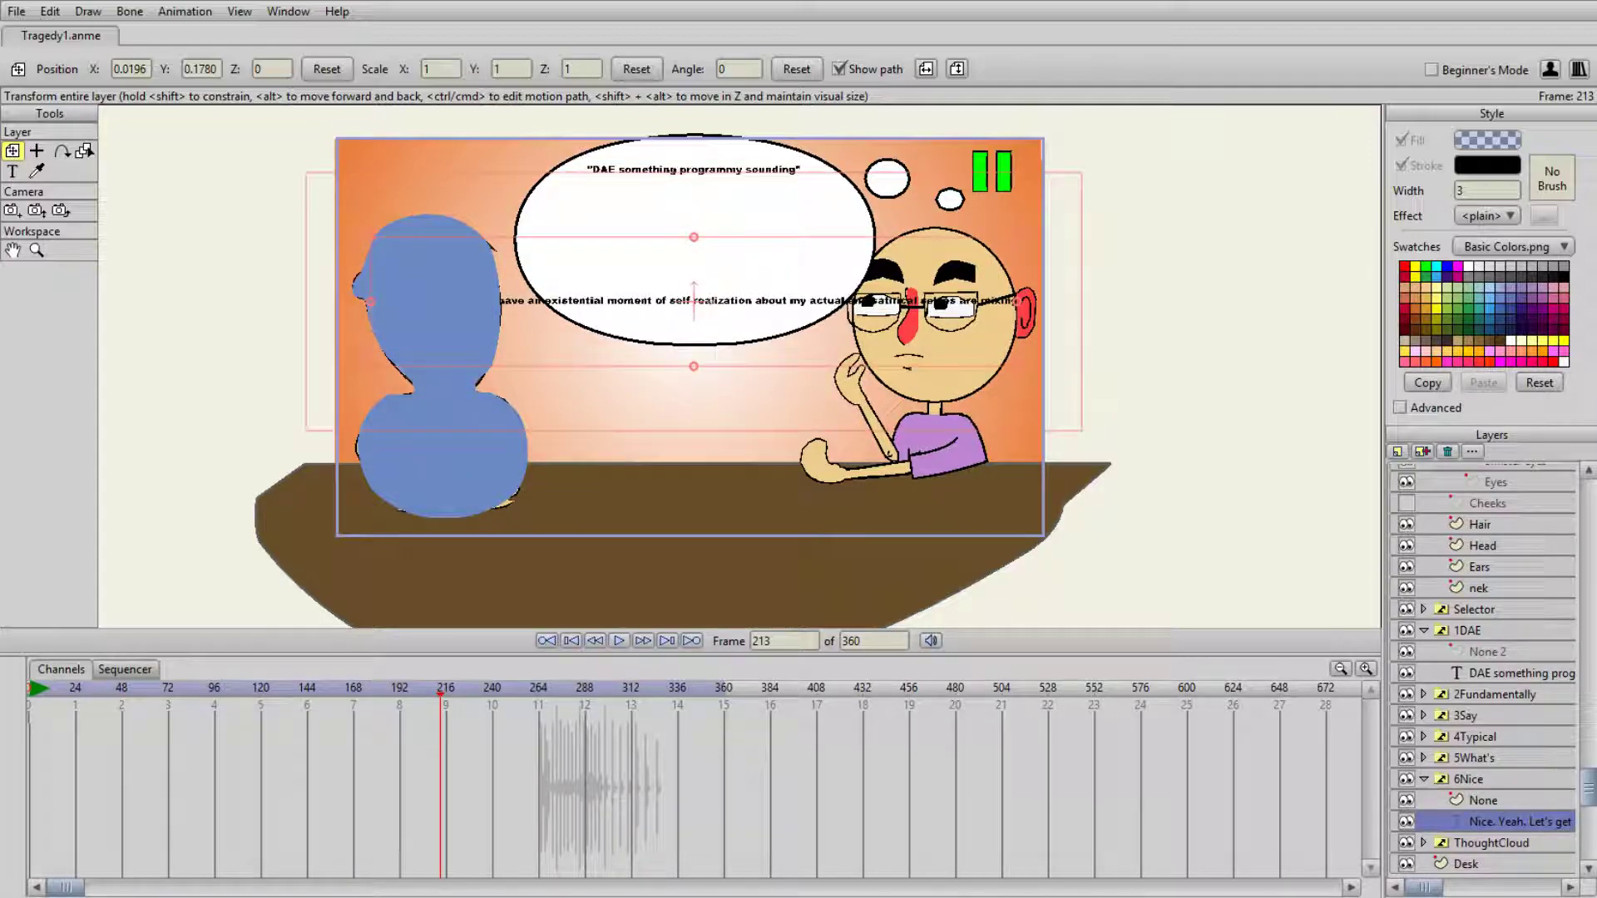
pyautogui.write('ng in real world which')
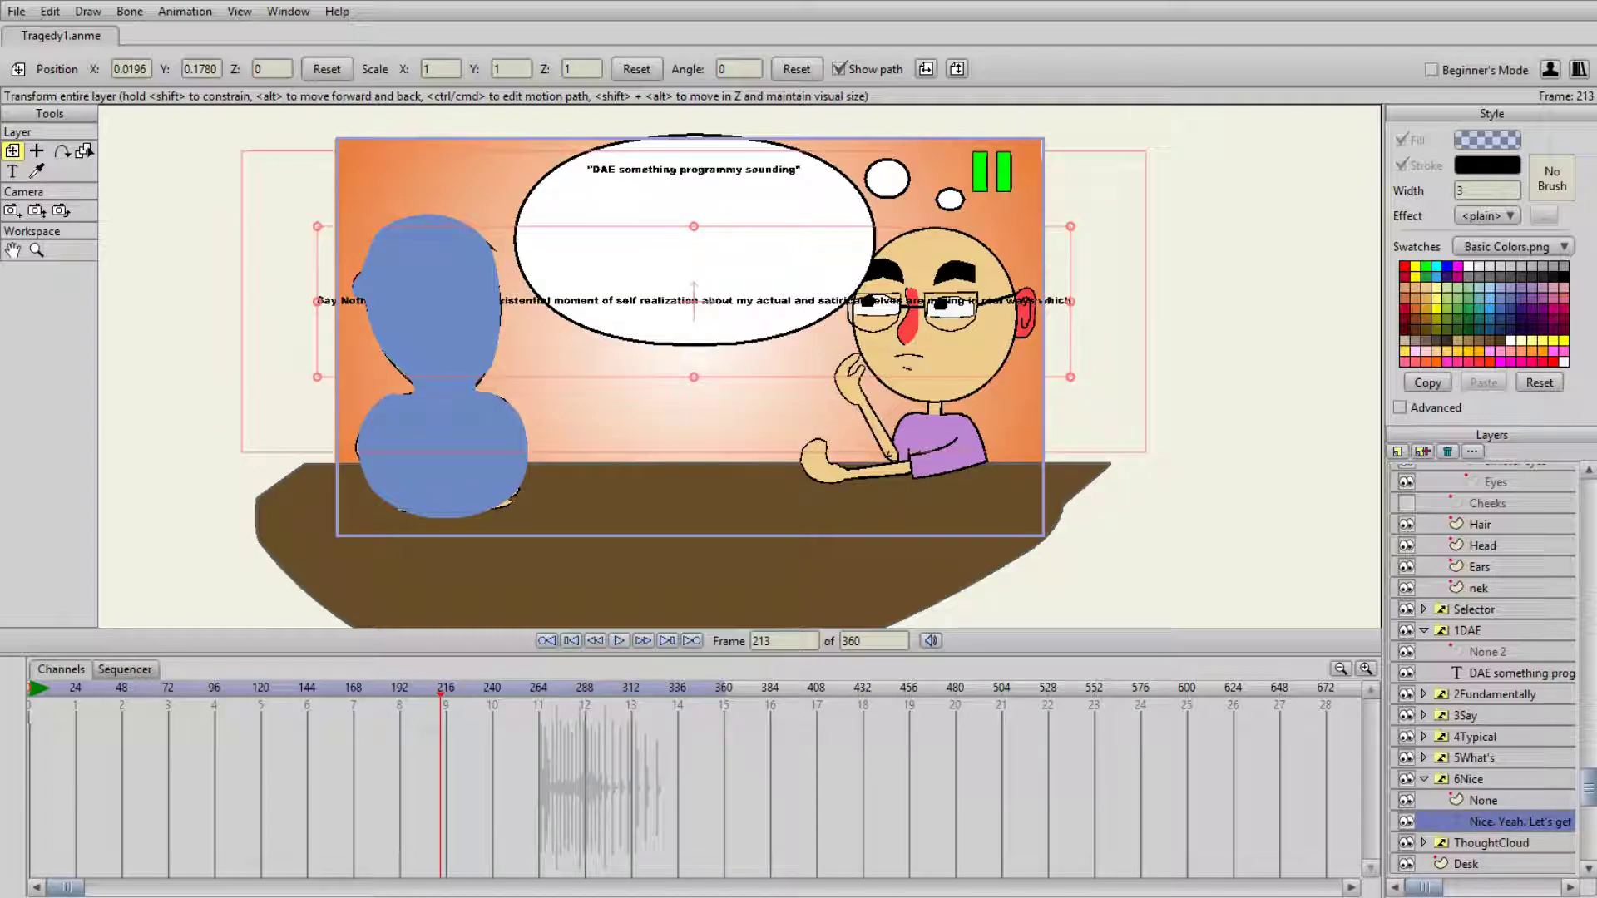
pyautogui.write(' affec')
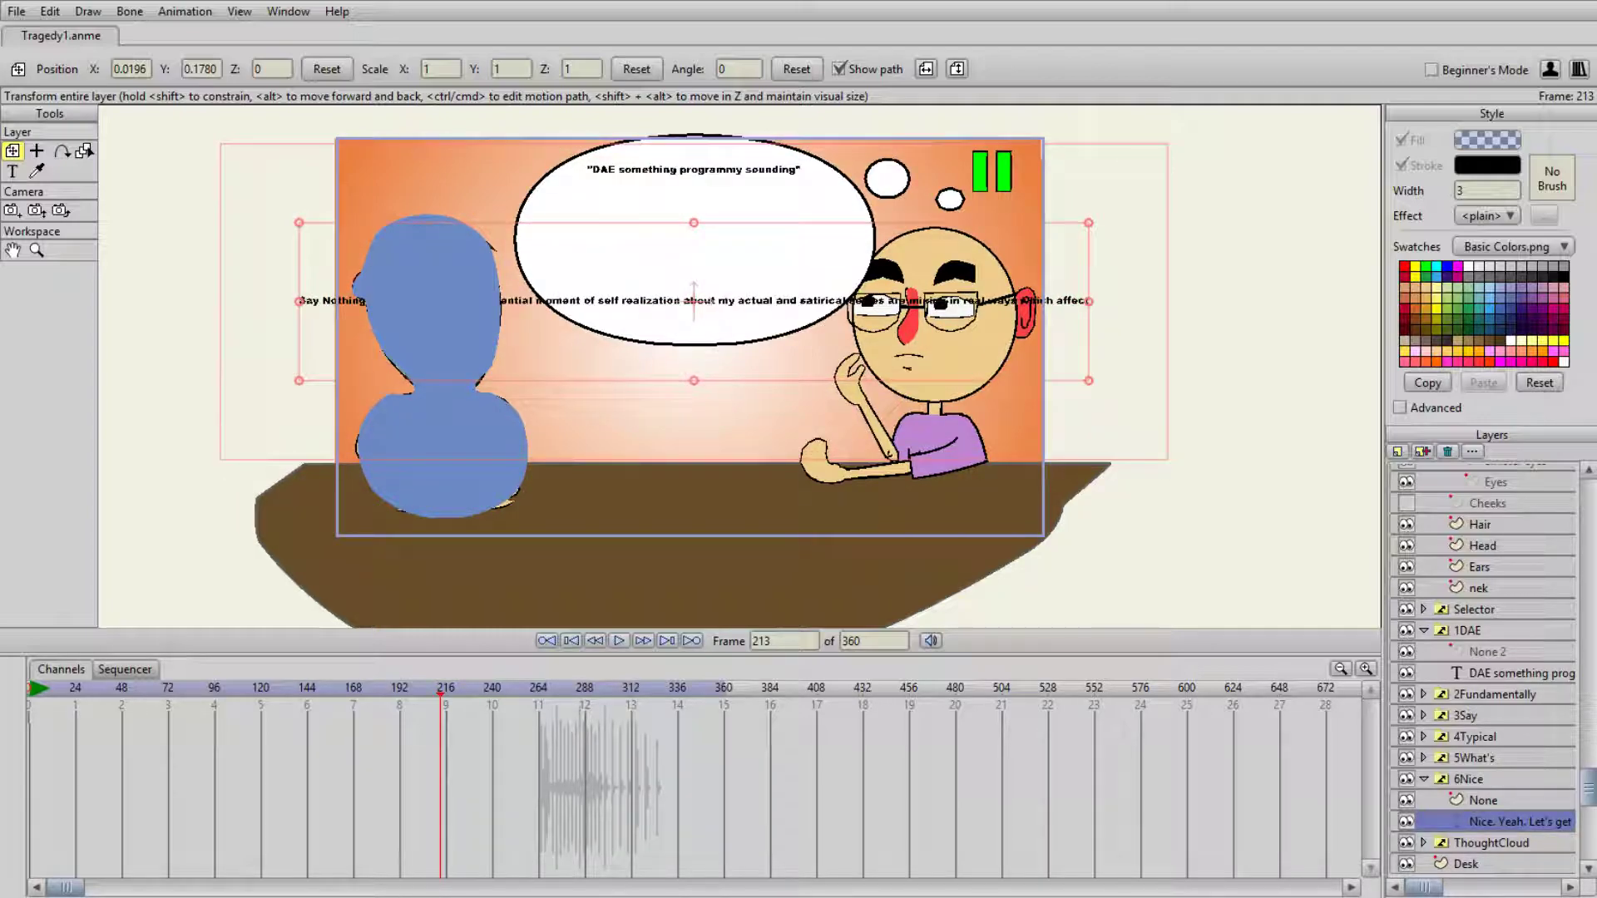
pyautogui.write('ts th')
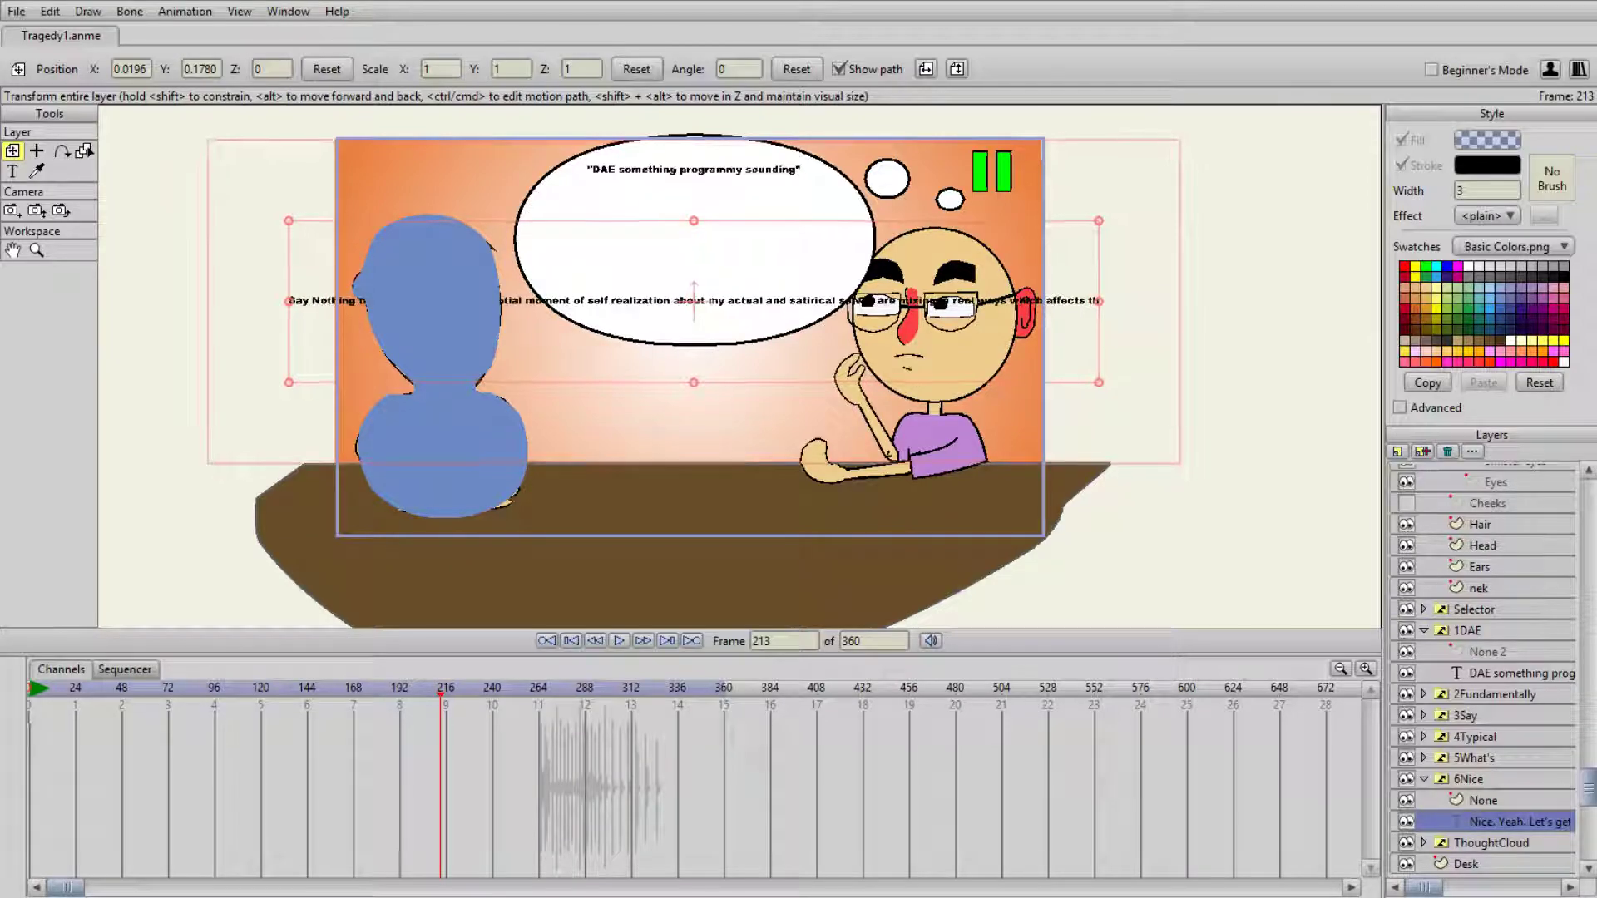
pyautogui.write('ose around me')
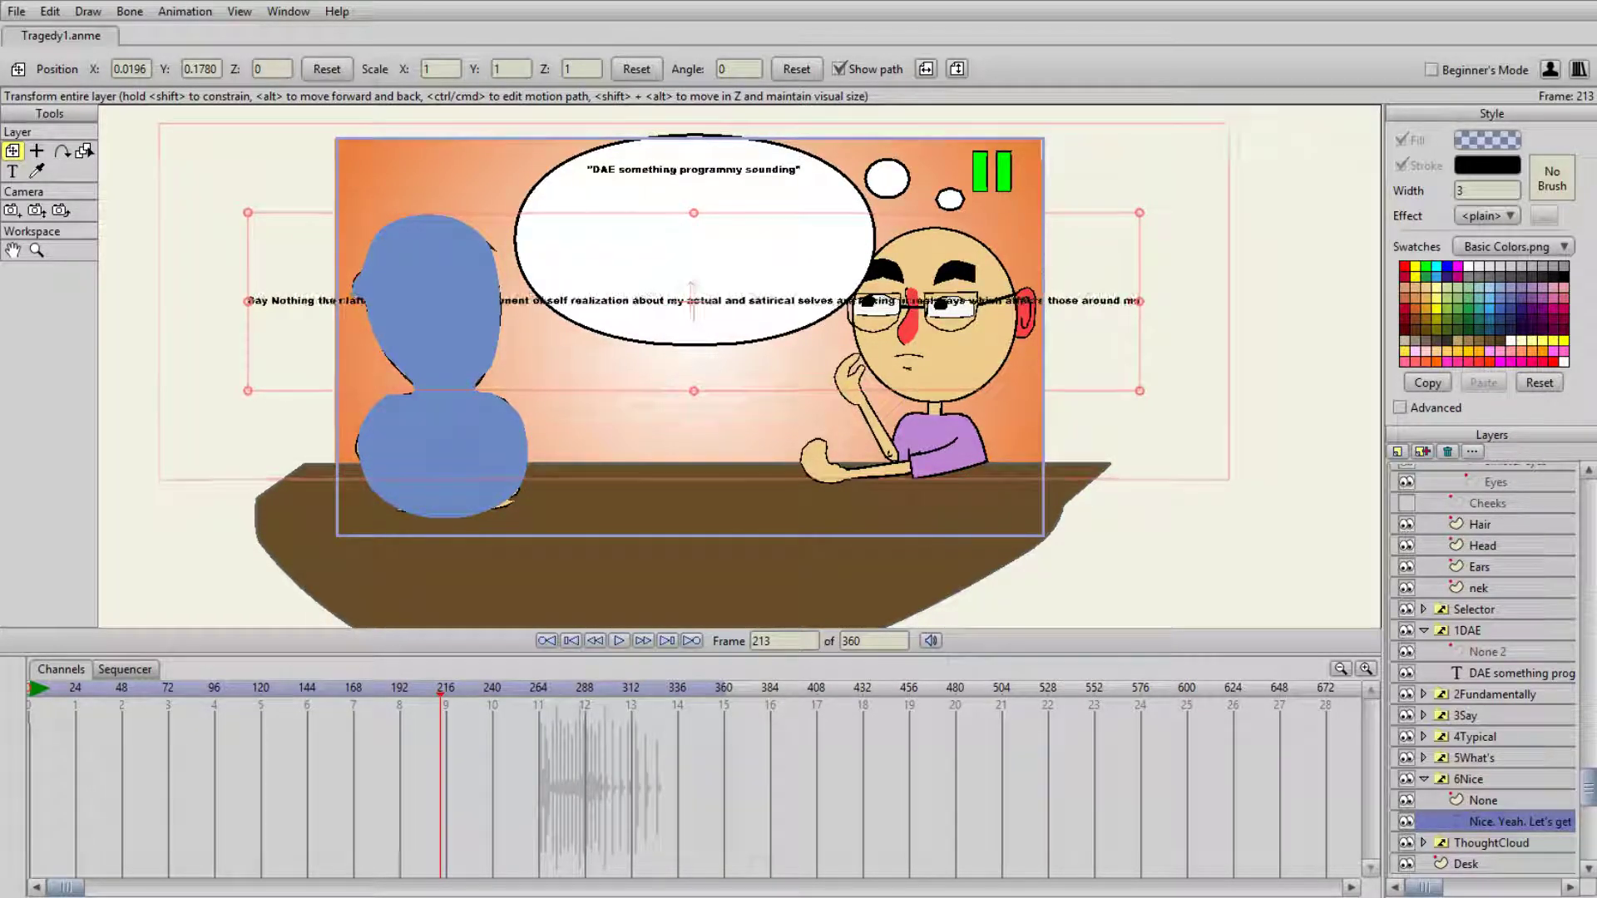
pyautogui.write(' who I care about mos')
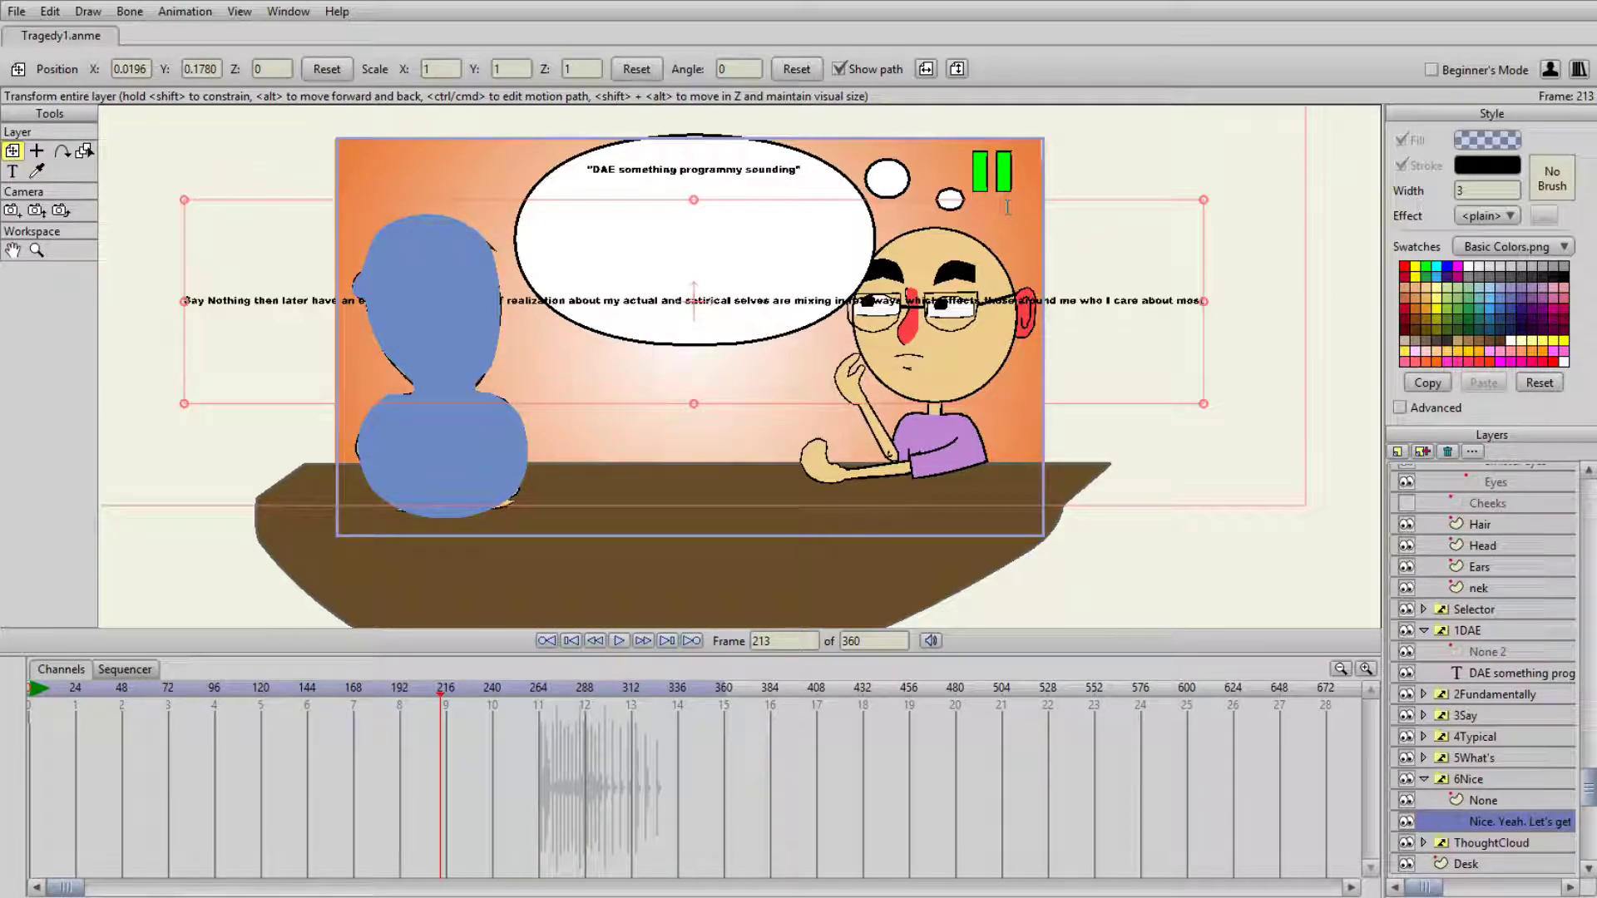
# - Finish the text with "affects those around me who I care about most." and apply it to the layer
pyautogui.write('.')
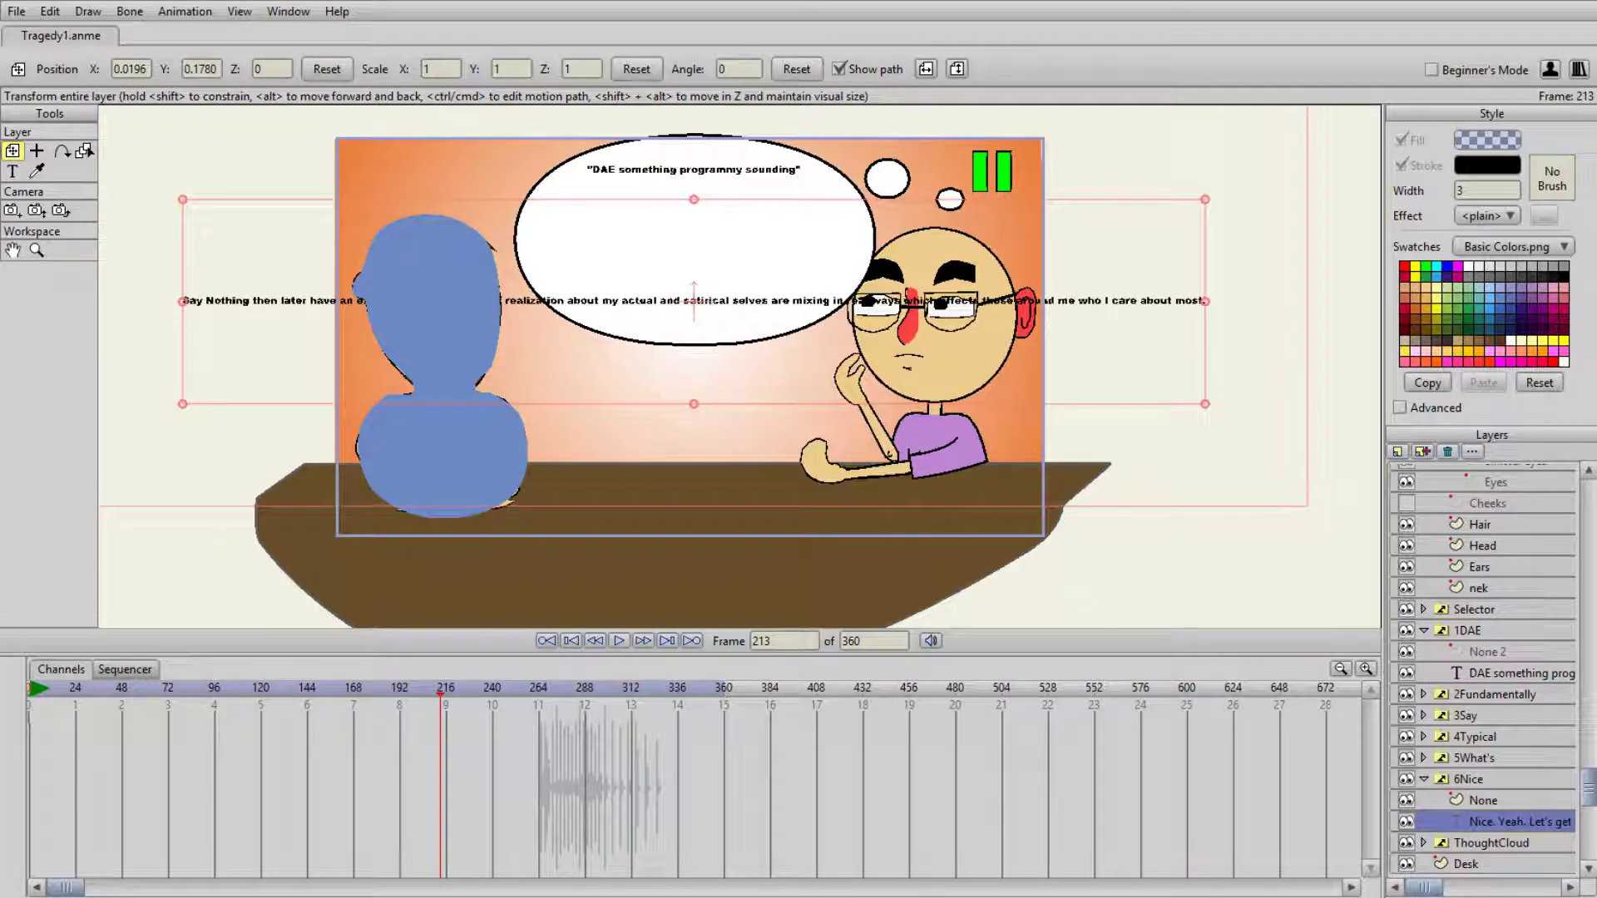
pyautogui.click(1144, 730)
# - Rename the 6Nice group as 6SayNothing
pyautogui.click(1484, 781)
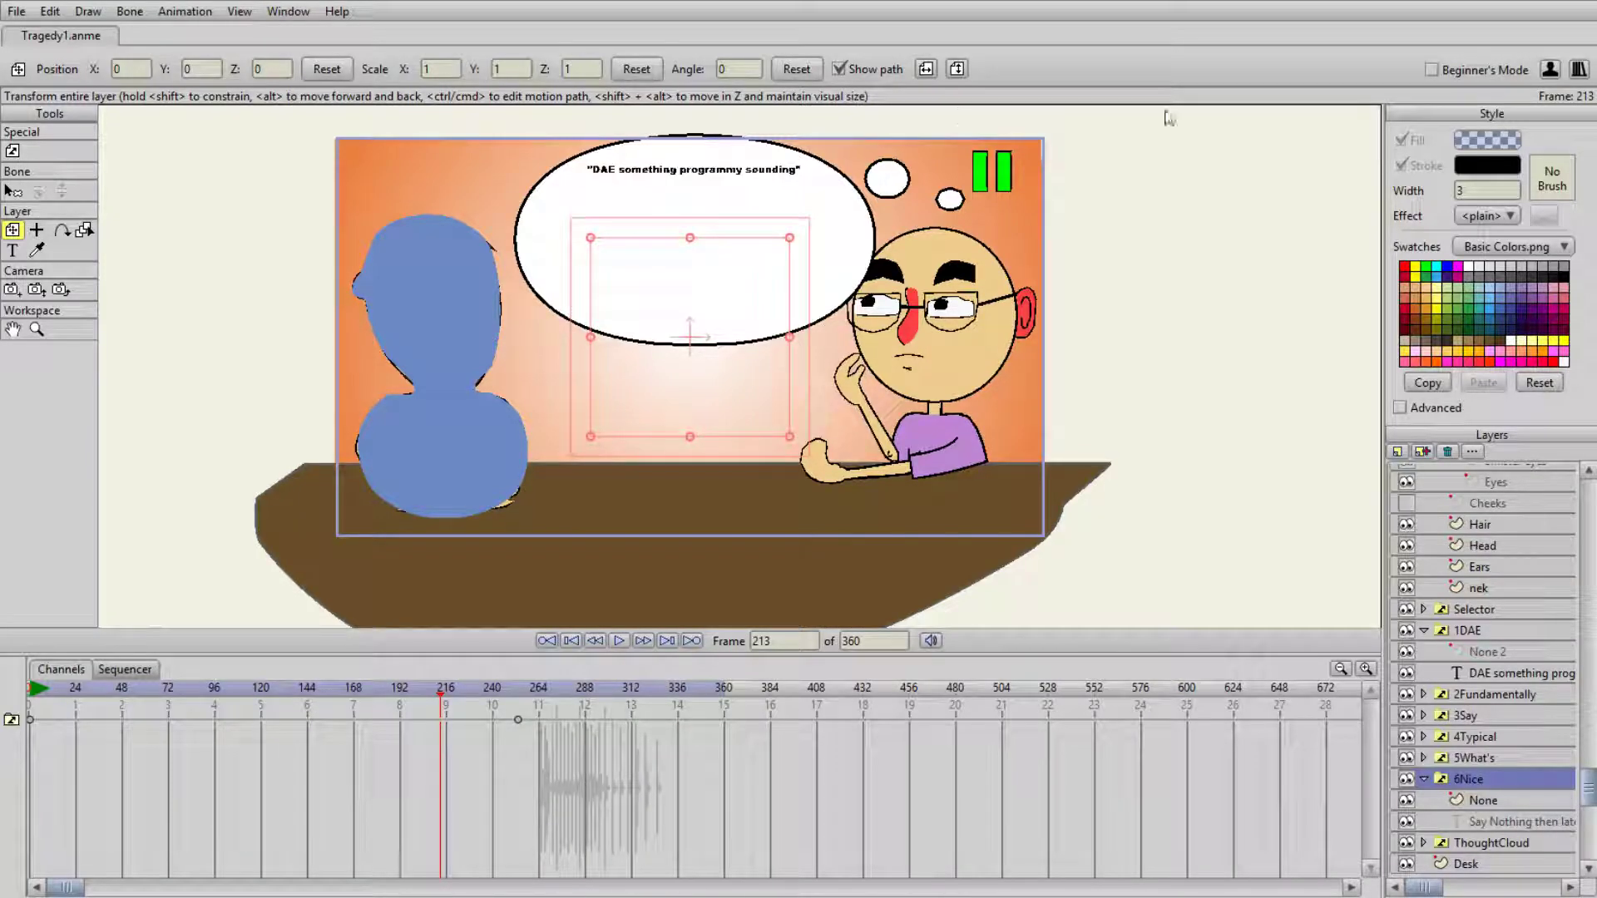
pyautogui.click(1153, 715)
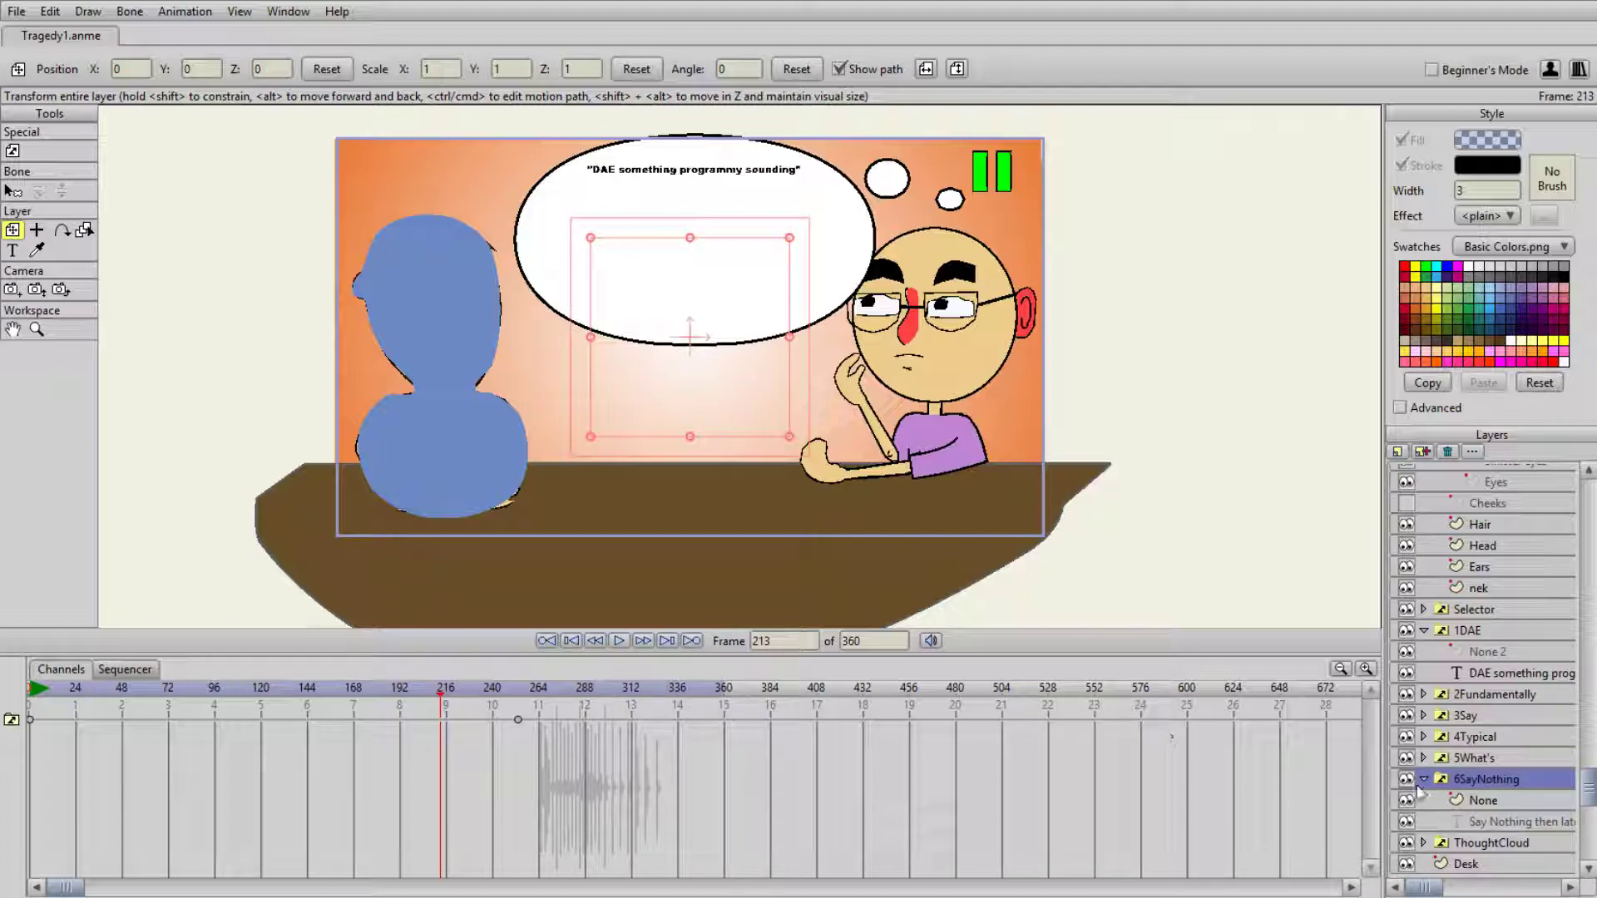
# - Expand the 5What's group and select its "What's her name?" text layer
pyautogui.click(1474, 758)
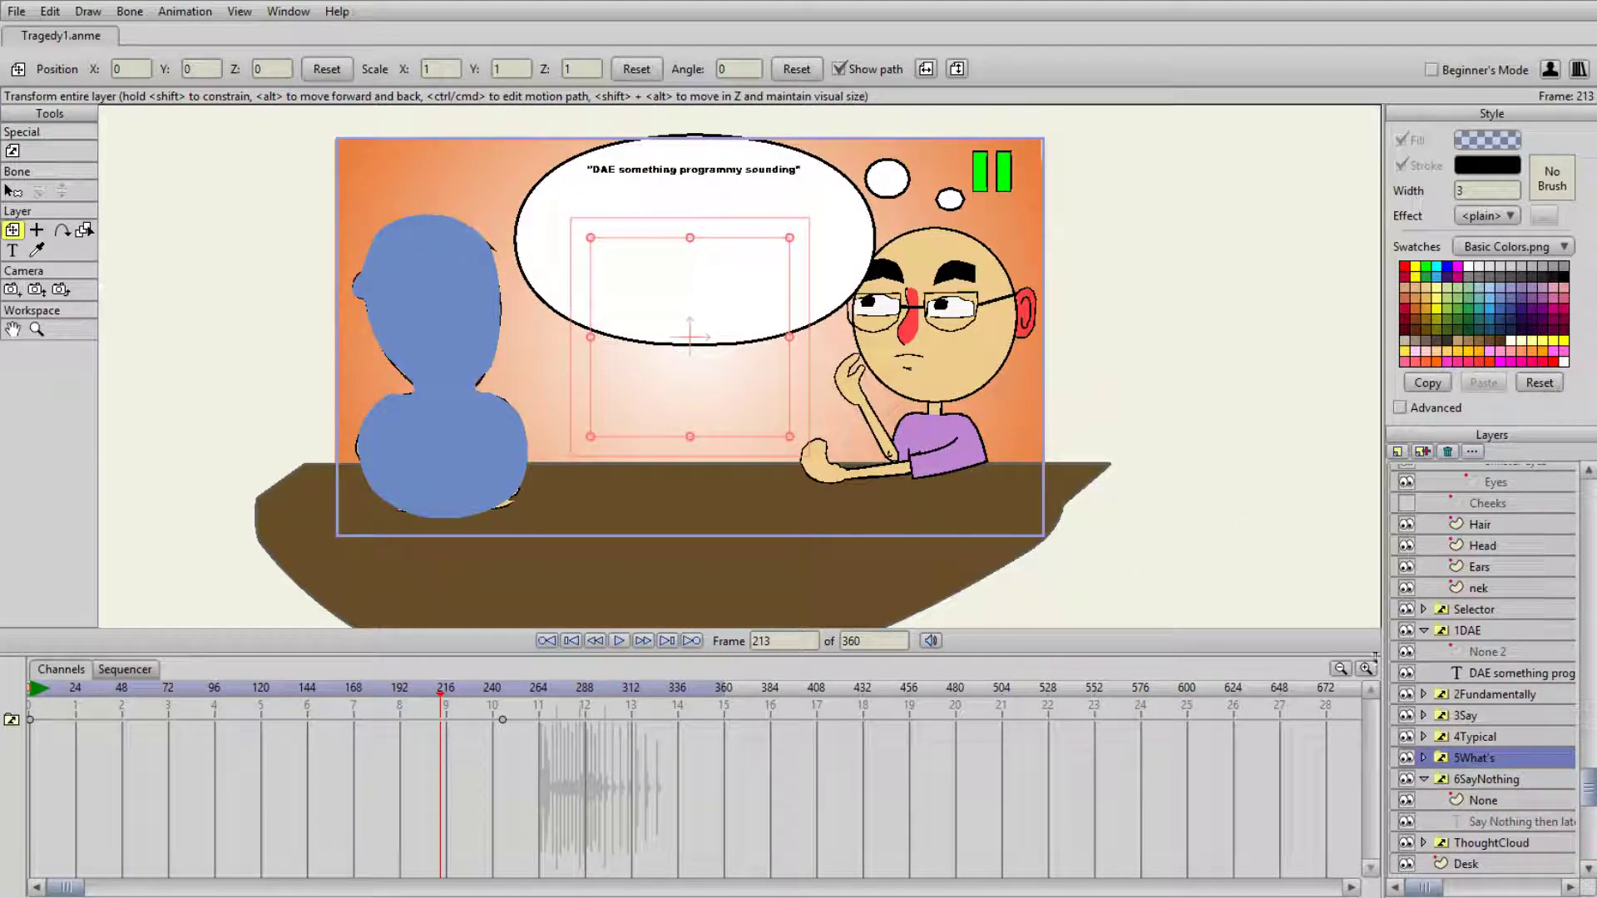
pyautogui.click(1423, 758)
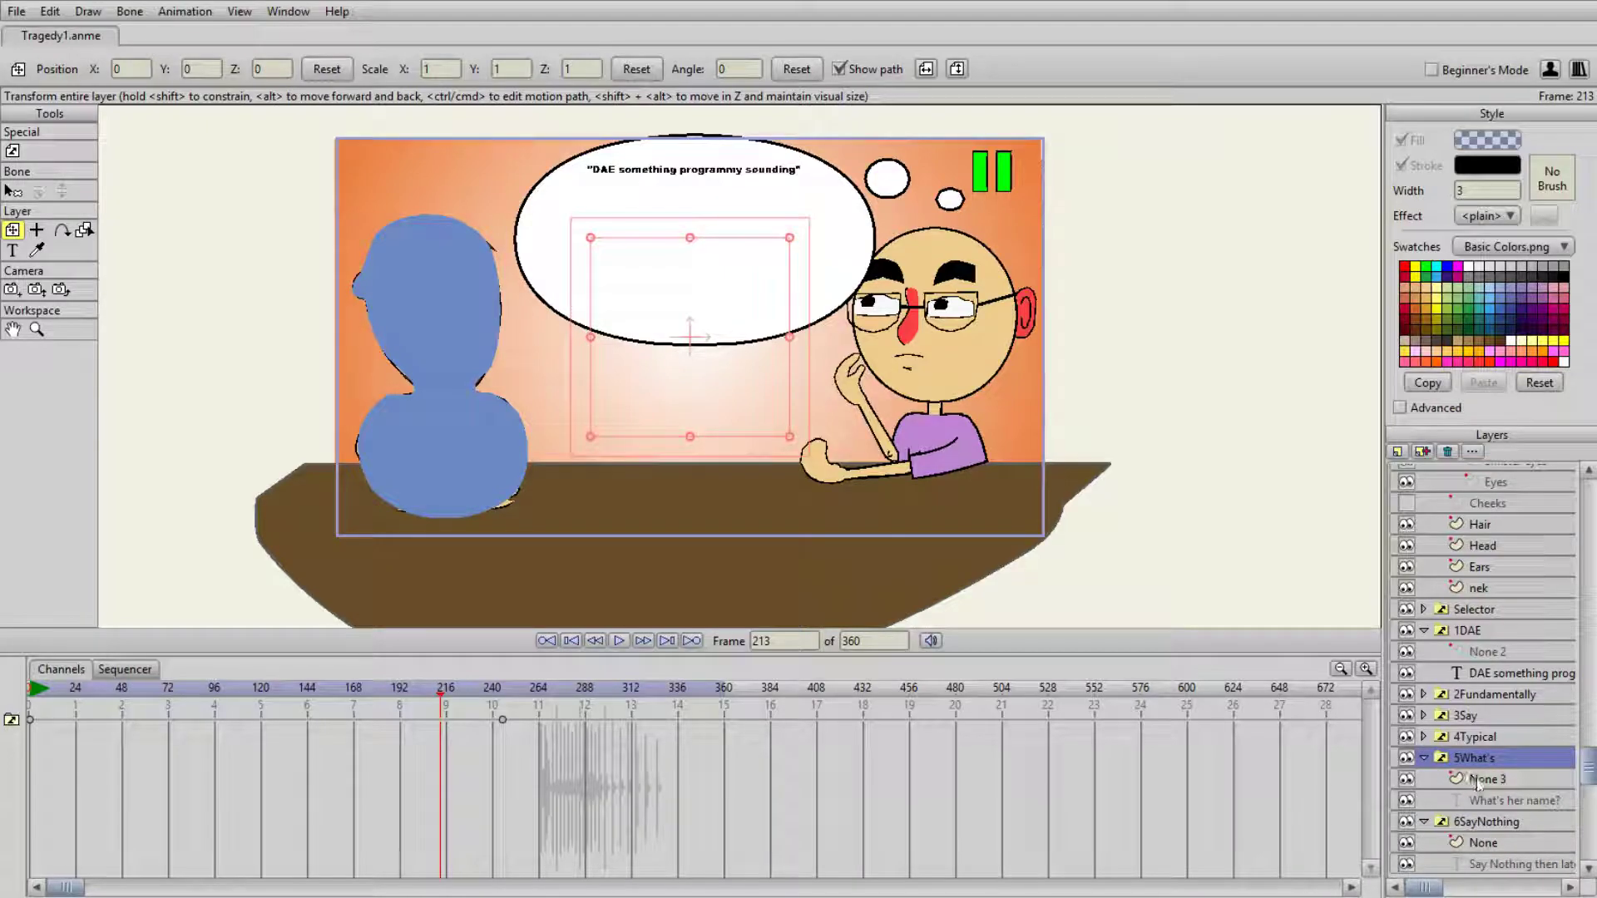
pyautogui.click(1510, 800)
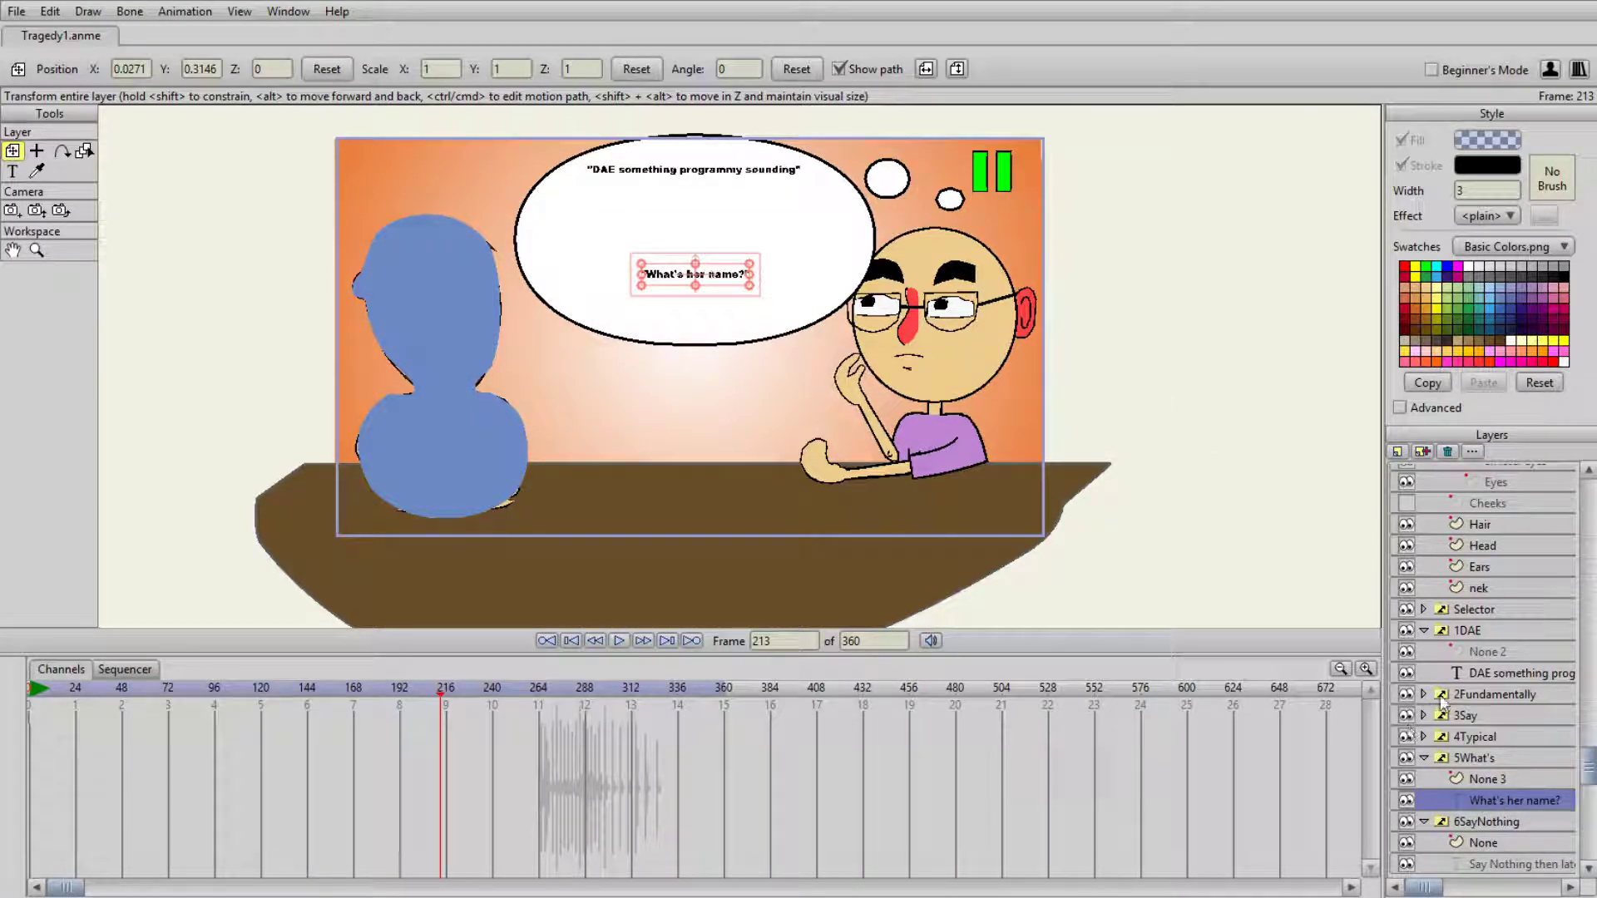